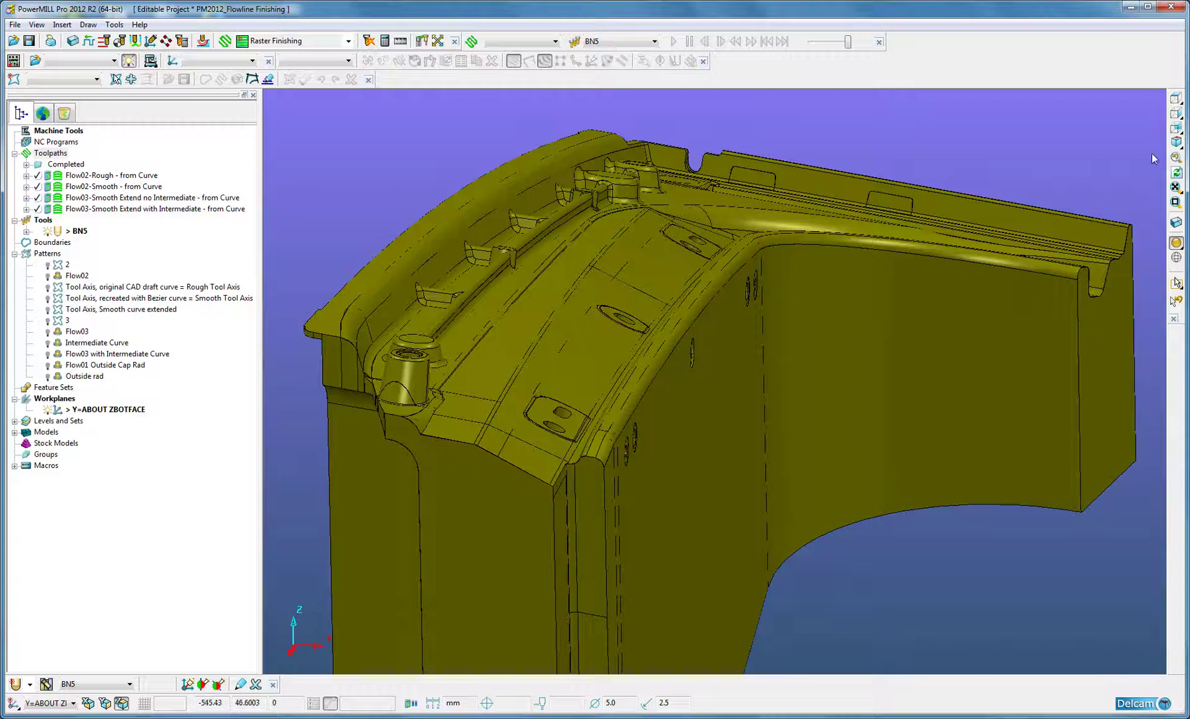
Select the four top capping-radius fillet faces, from the right end through the curved region
click(1177, 99)
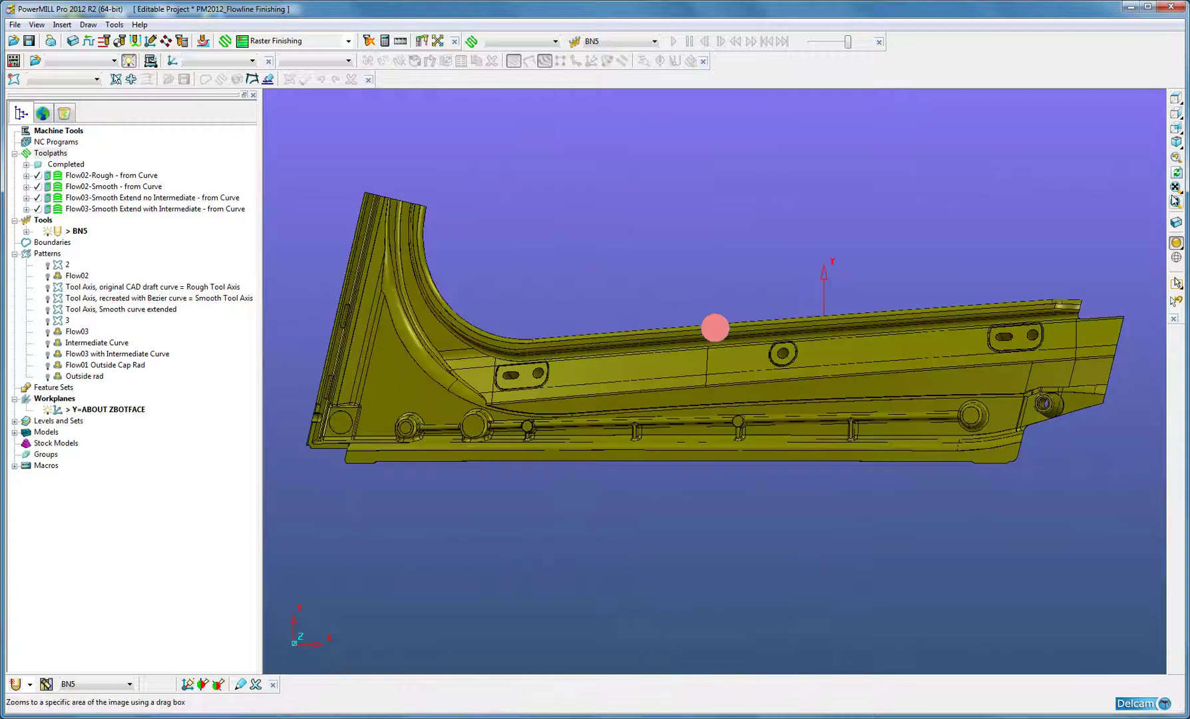
drag(1011, 280, 1078, 338)
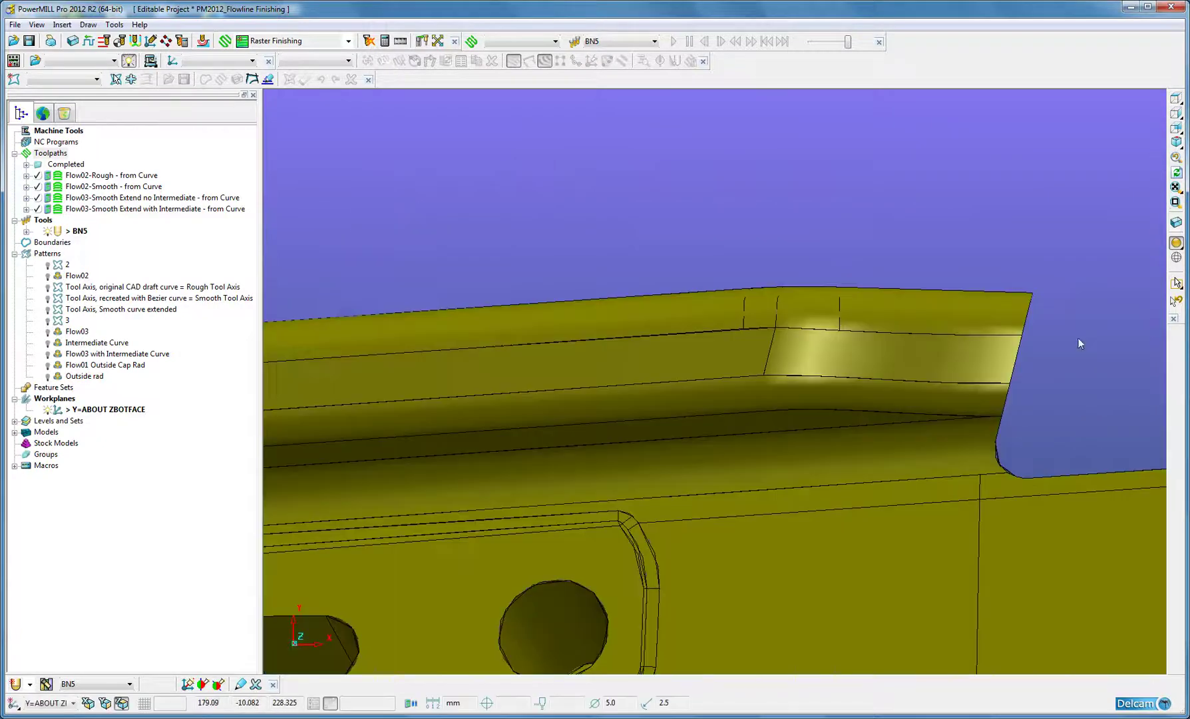
click(933, 316)
click(820, 314)
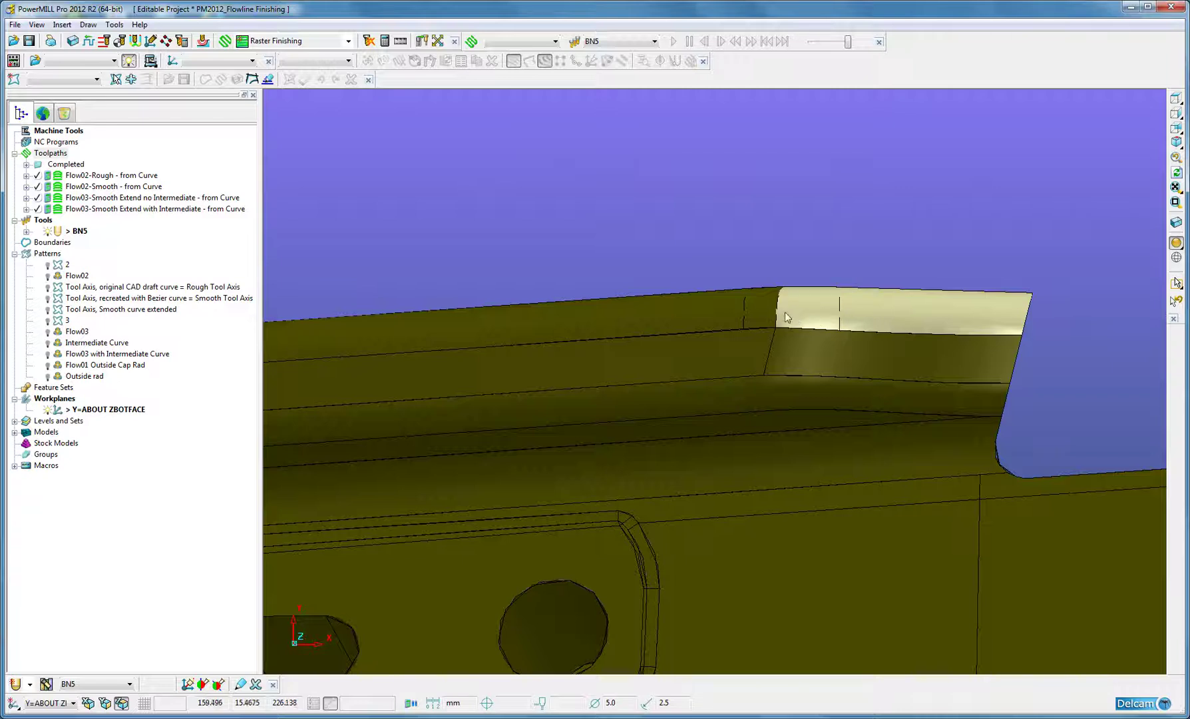
click(759, 313)
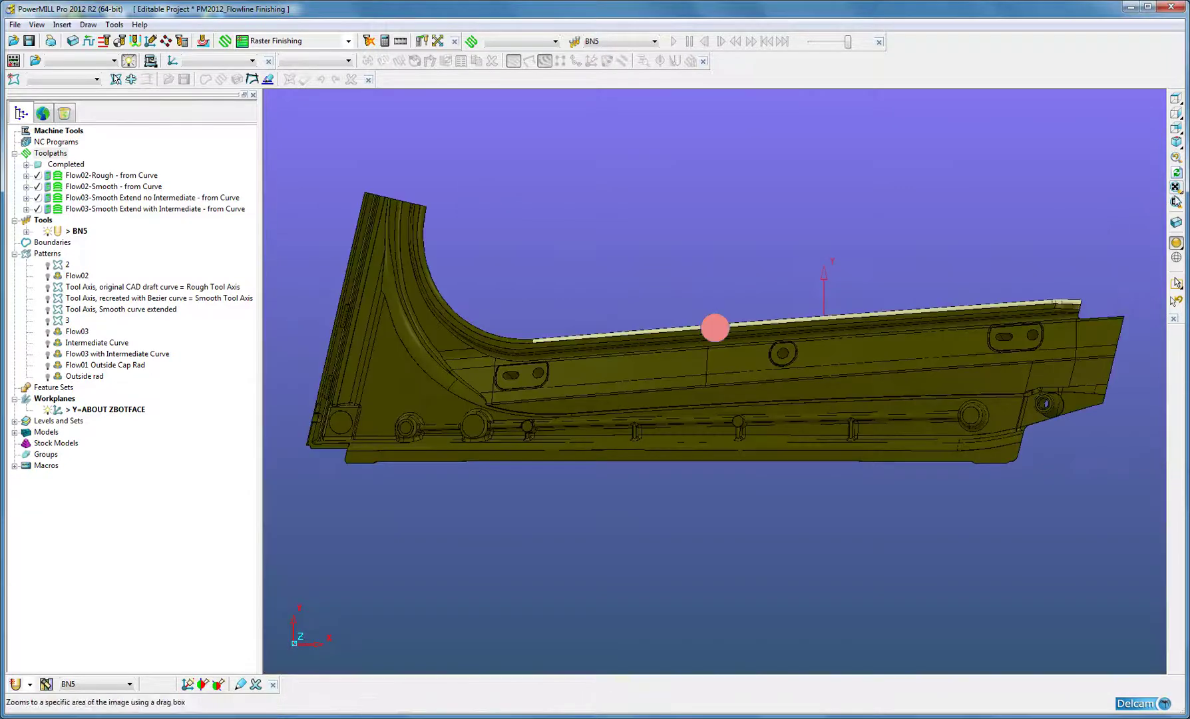
click(1175, 187)
click(525, 346)
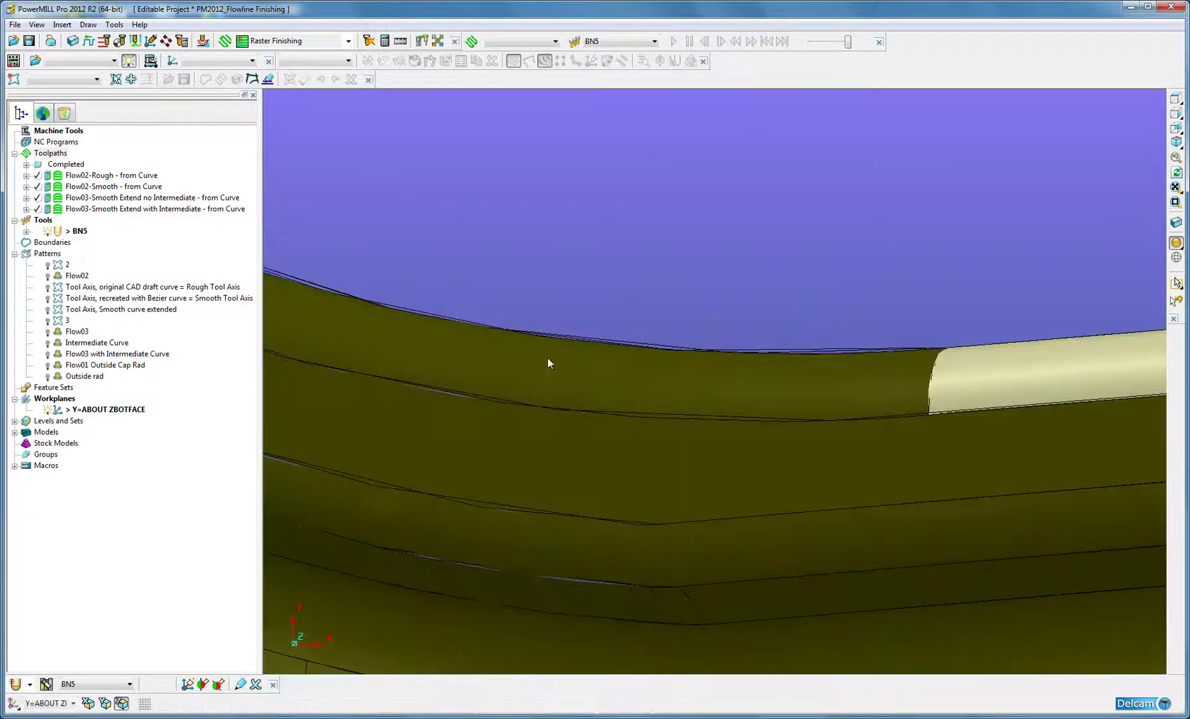
click(716, 377)
Create a new pattern 1 and insert the selected faces' edges into it
right_click(54, 254)
click(96, 302)
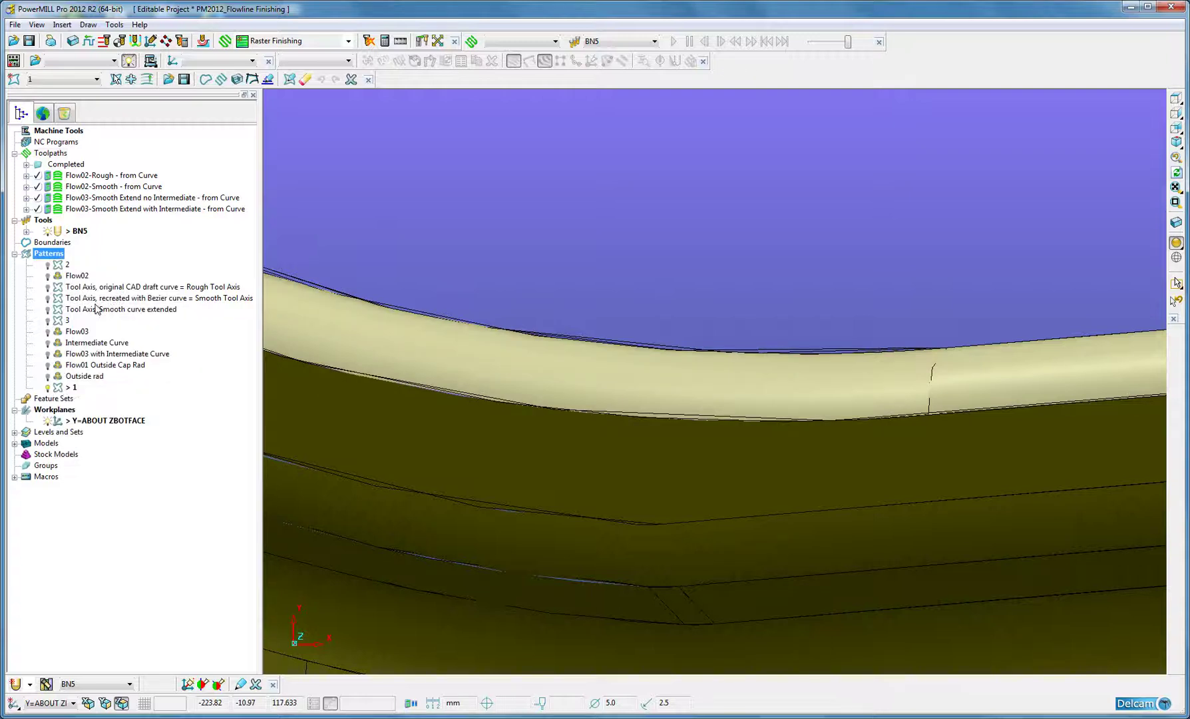
right_click(72, 389)
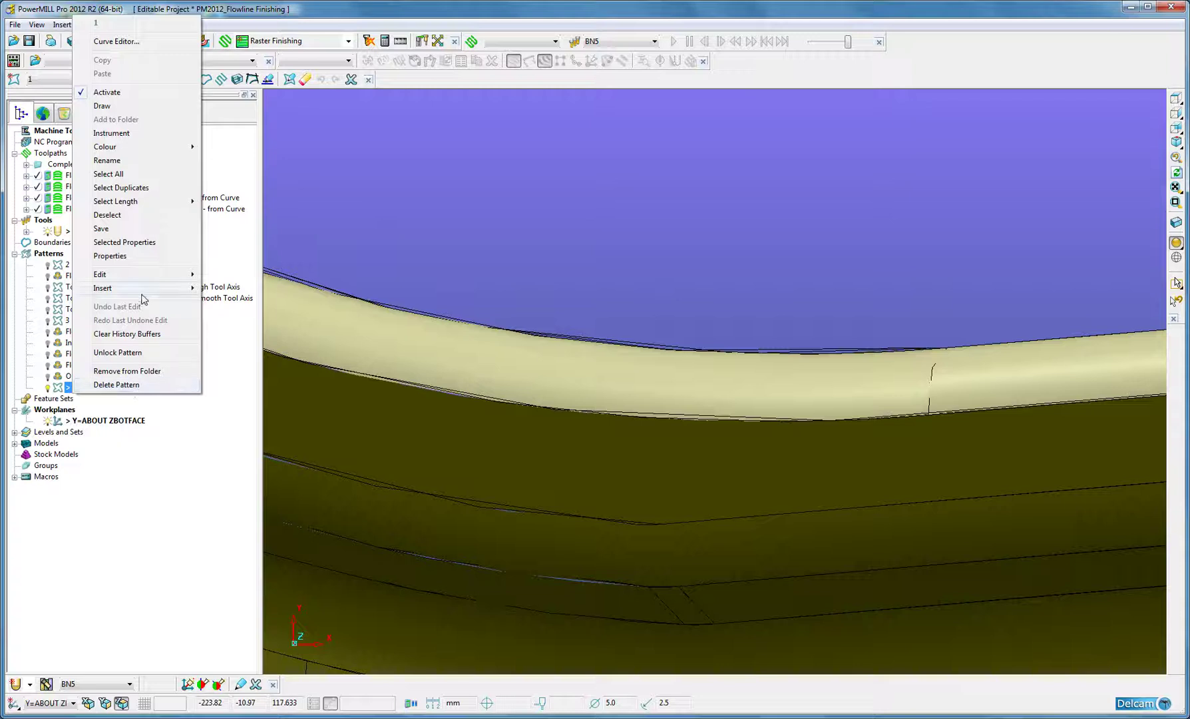
mouse_move(143, 290)
click(229, 316)
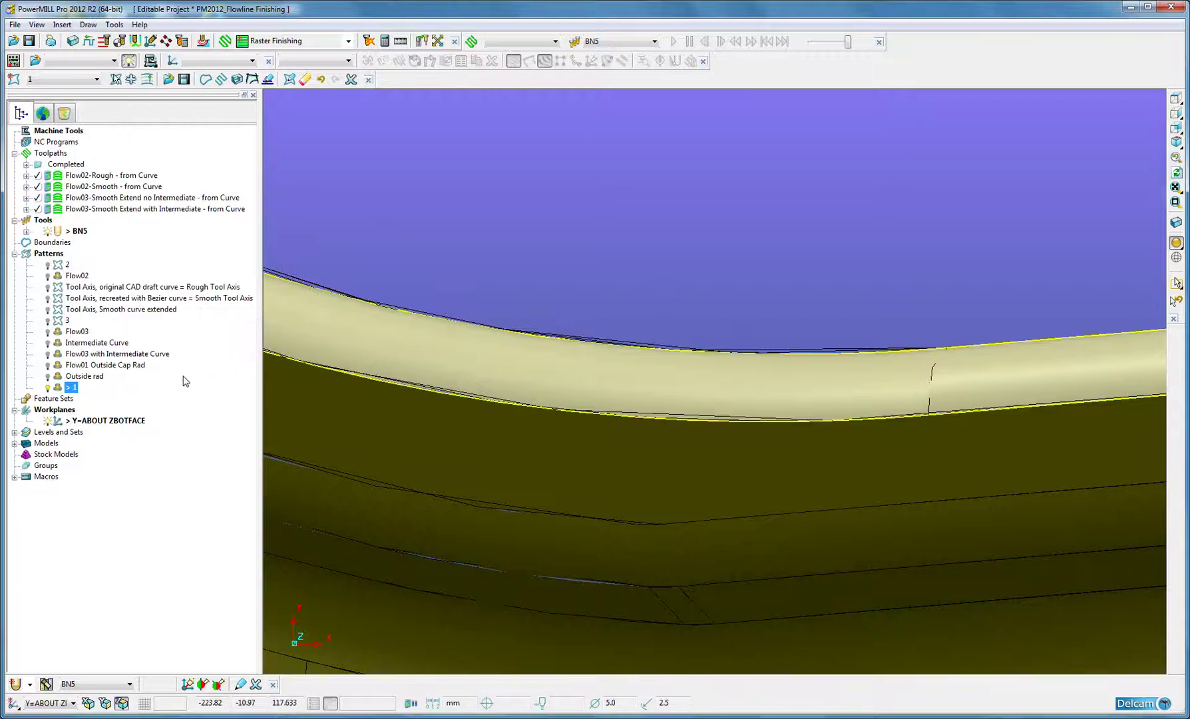
Hide the shaded model, fit pattern 1's closed outline in view, and inspect the curve
click(1176, 242)
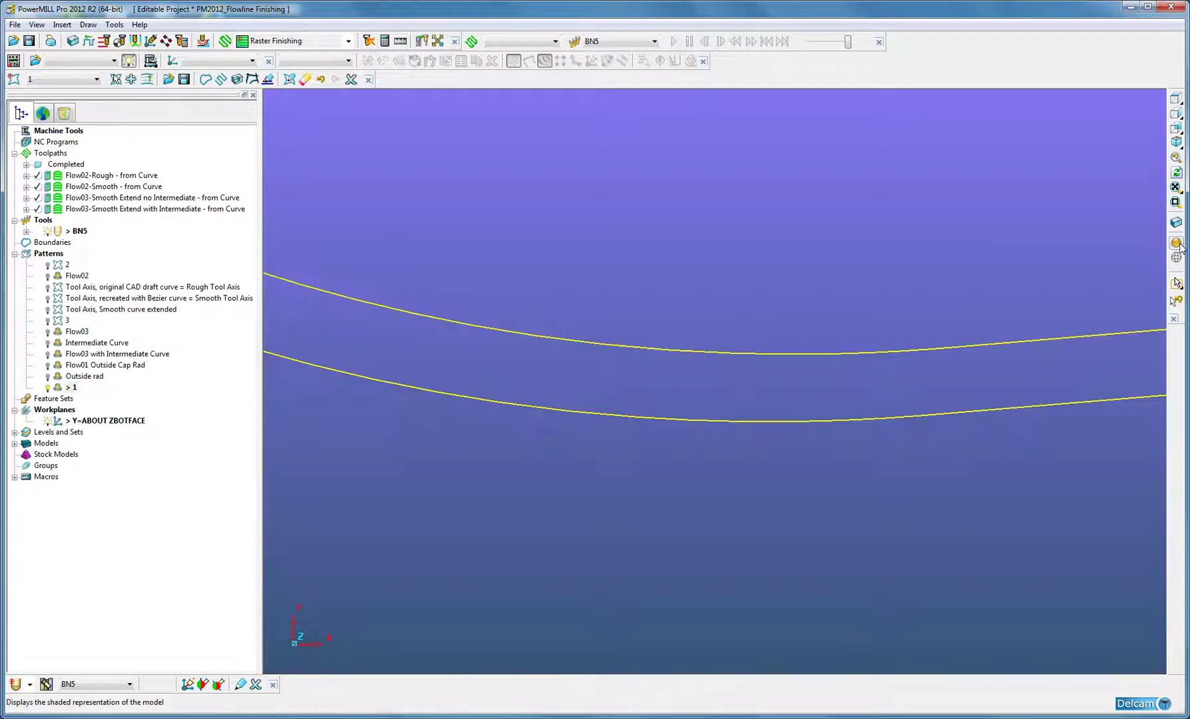
click(1120, 253)
click(1178, 212)
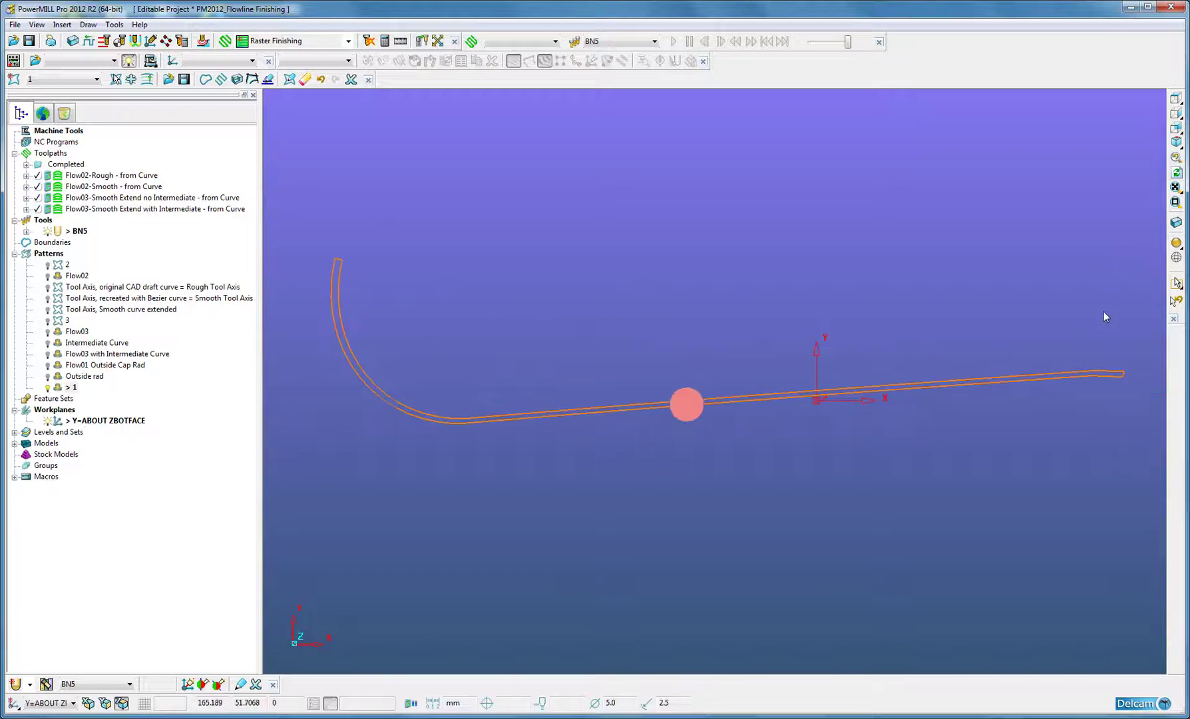
click(1123, 378)
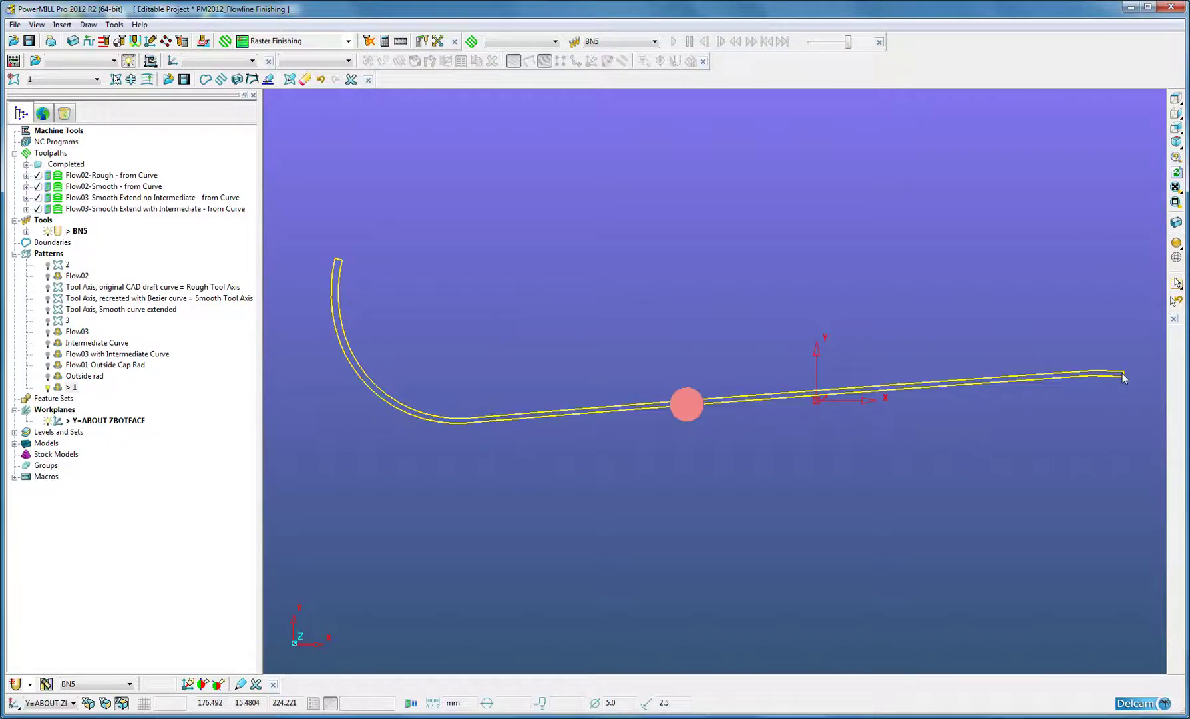
click(1090, 354)
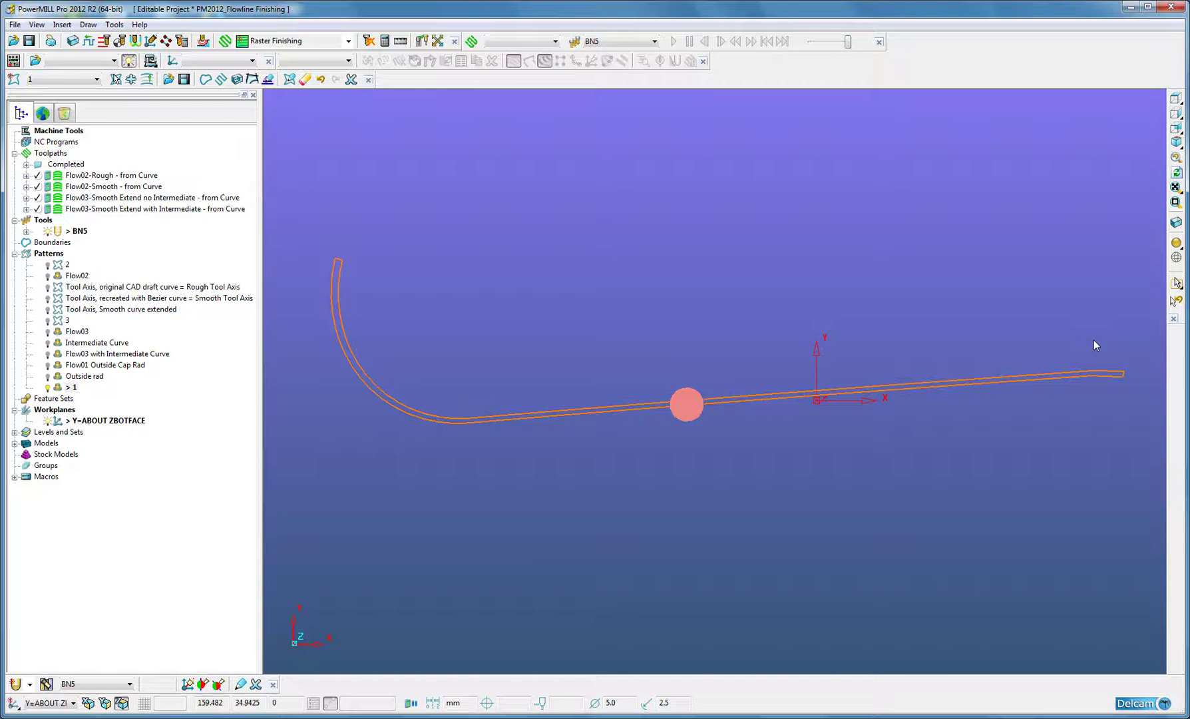
Open pattern 1 in the curve editor in segment mode and select the right end's top and end segments
right_click(74, 386)
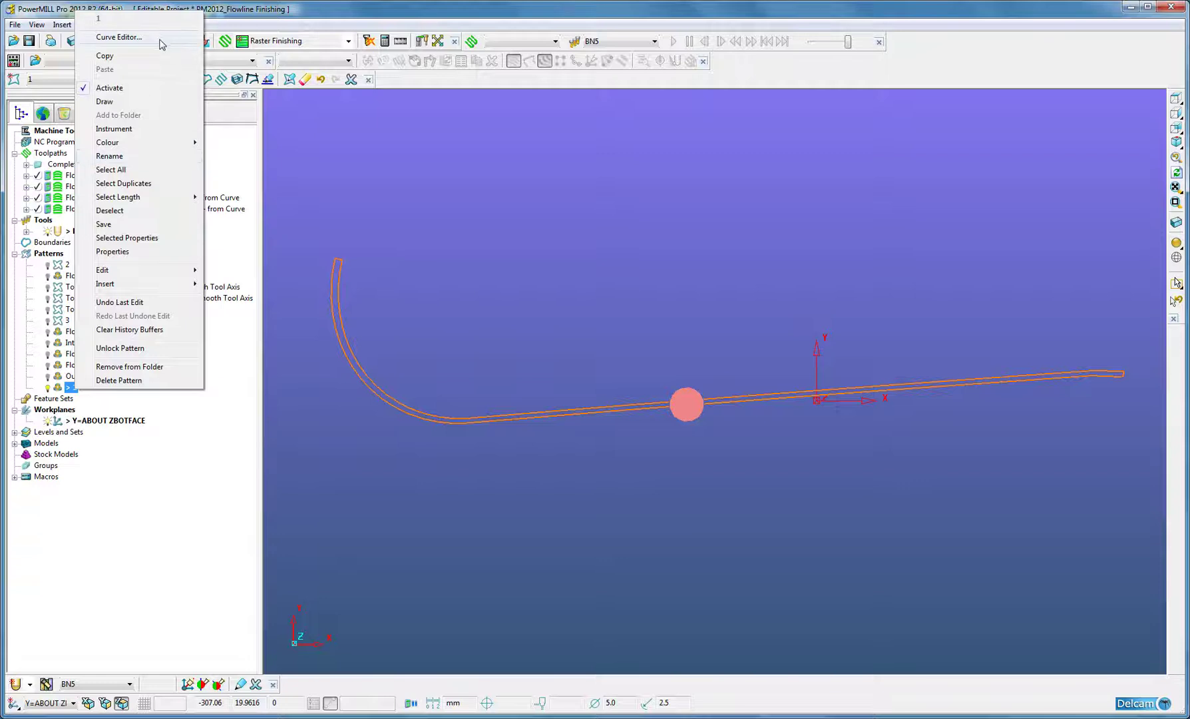
click(160, 42)
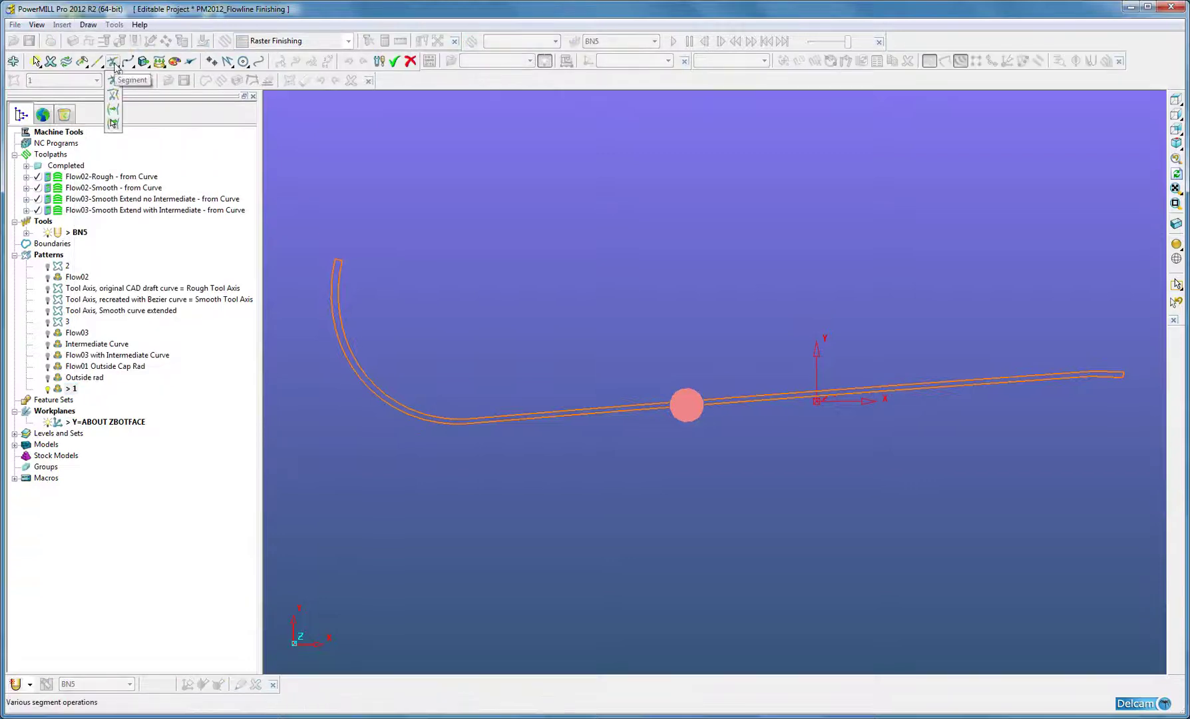
click(114, 65)
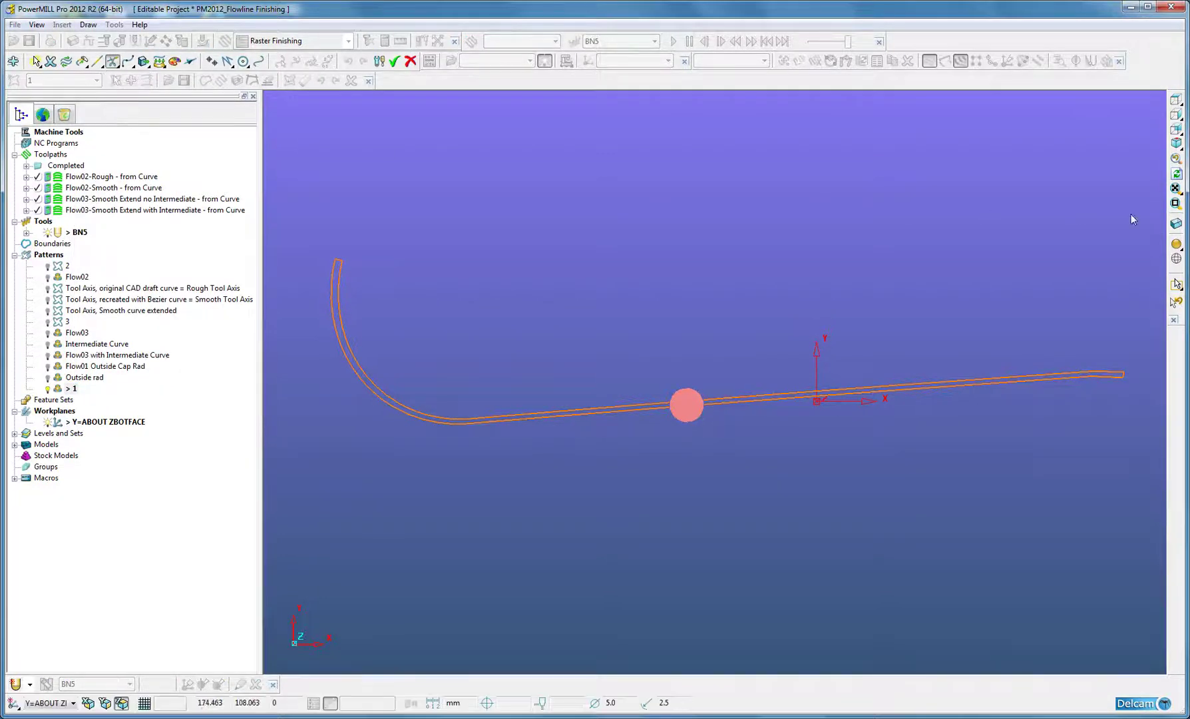
click(1175, 204)
drag(1105, 352, 1134, 399)
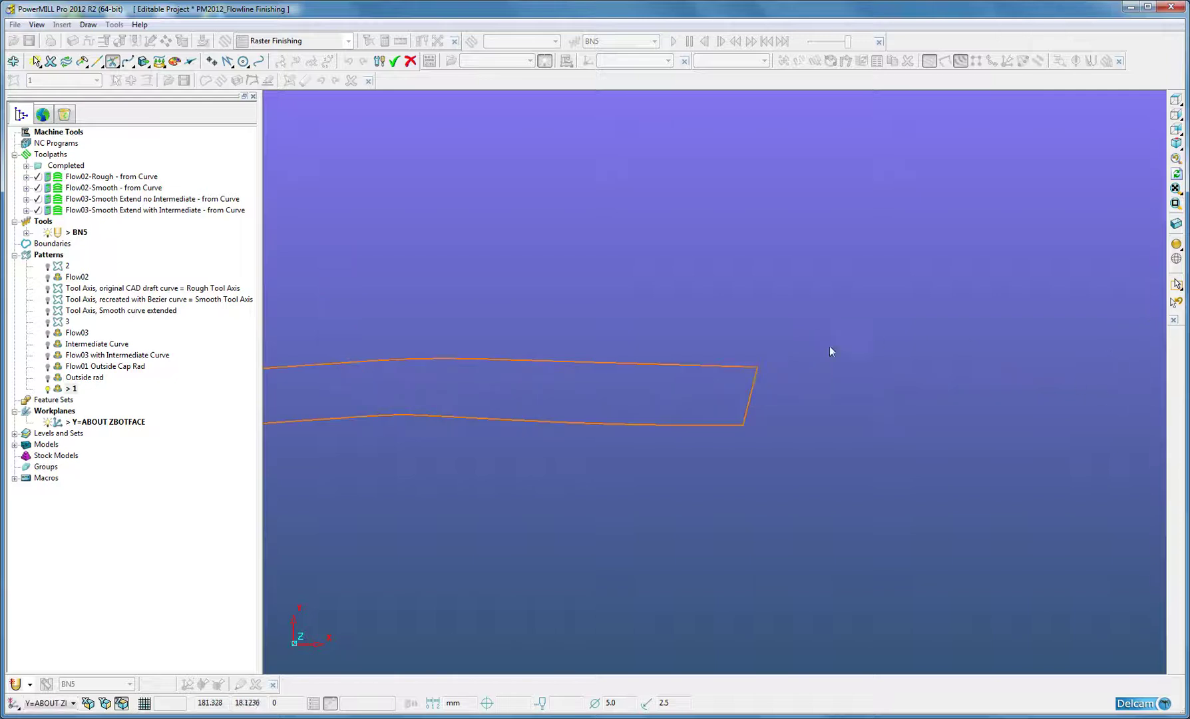
click(758, 365)
click(760, 364)
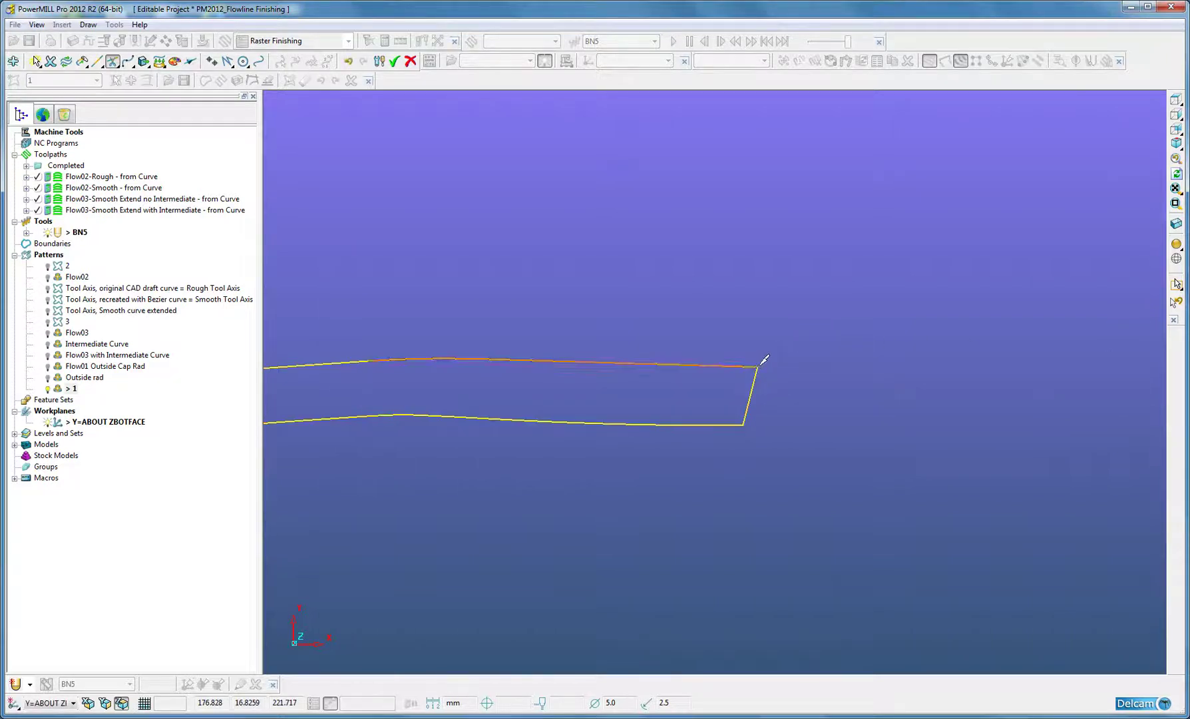
click(743, 423)
Add the left edge and top segment at the curve's other end to the selection
click(1175, 189)
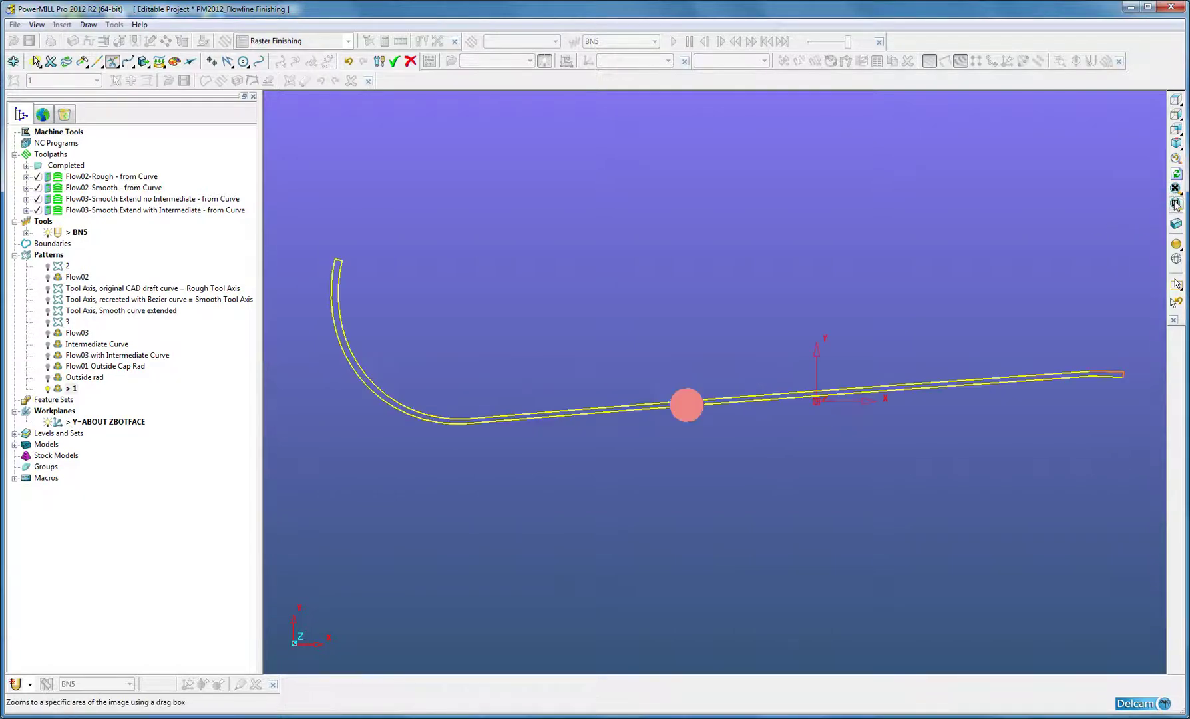
drag(360, 273, 360, 272)
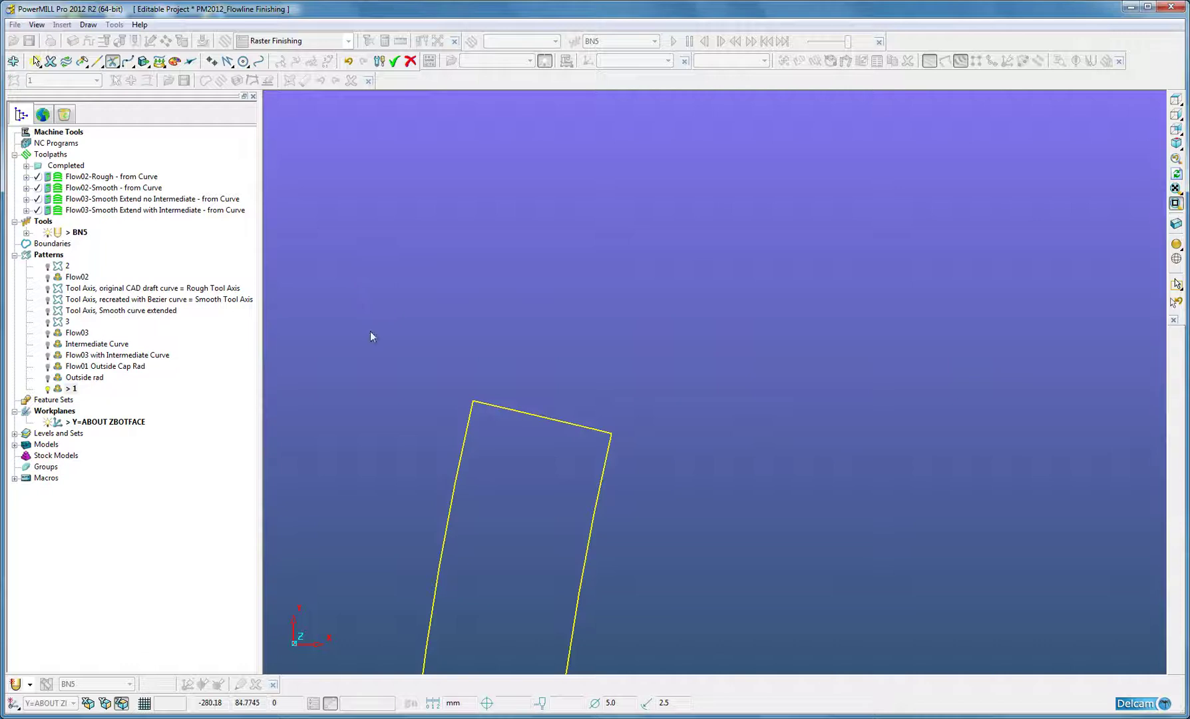
click(474, 399)
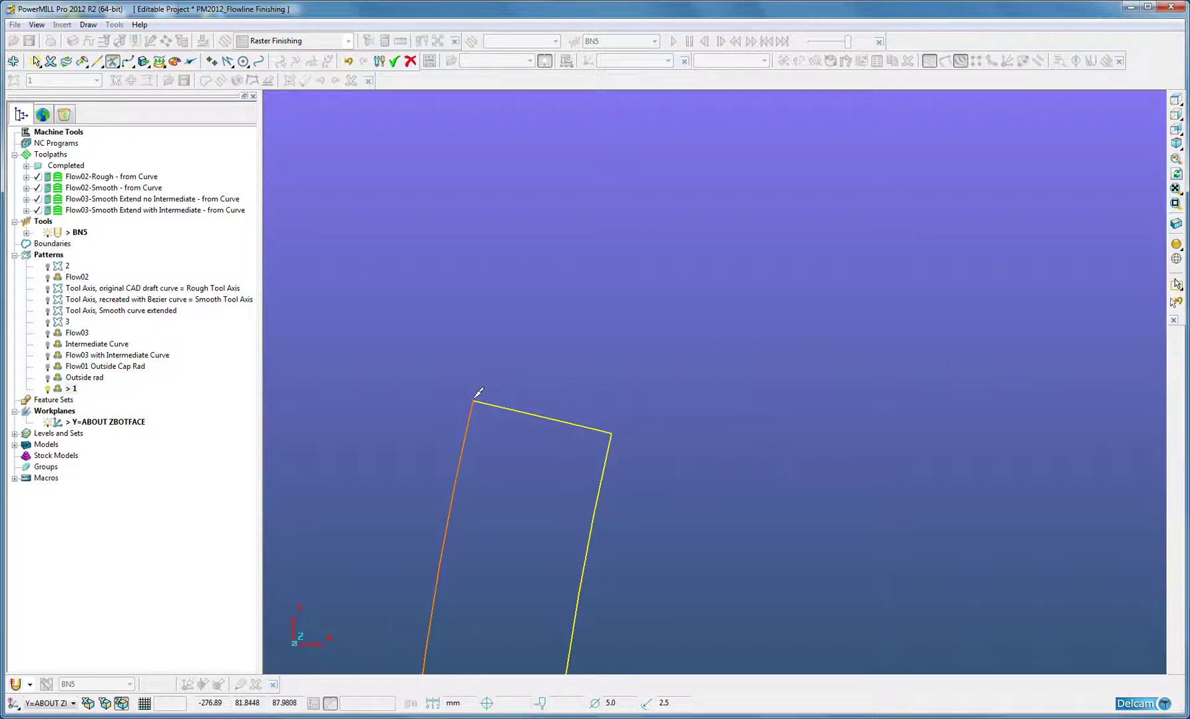
click(615, 429)
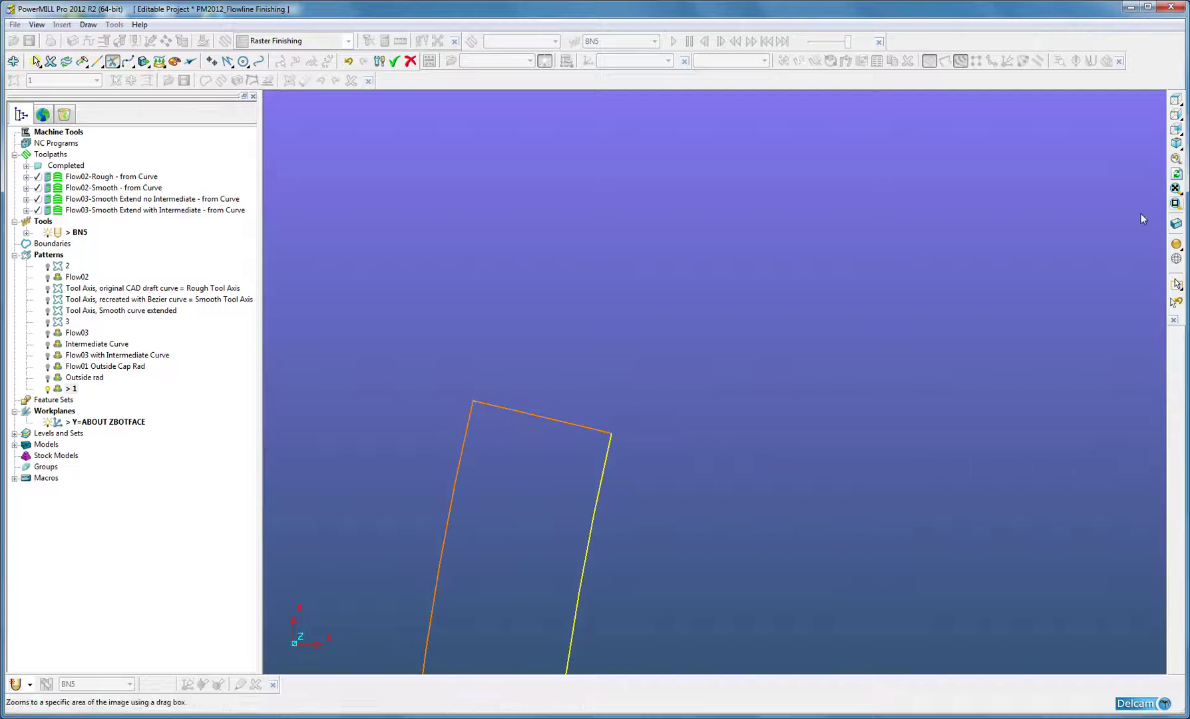
click(1175, 189)
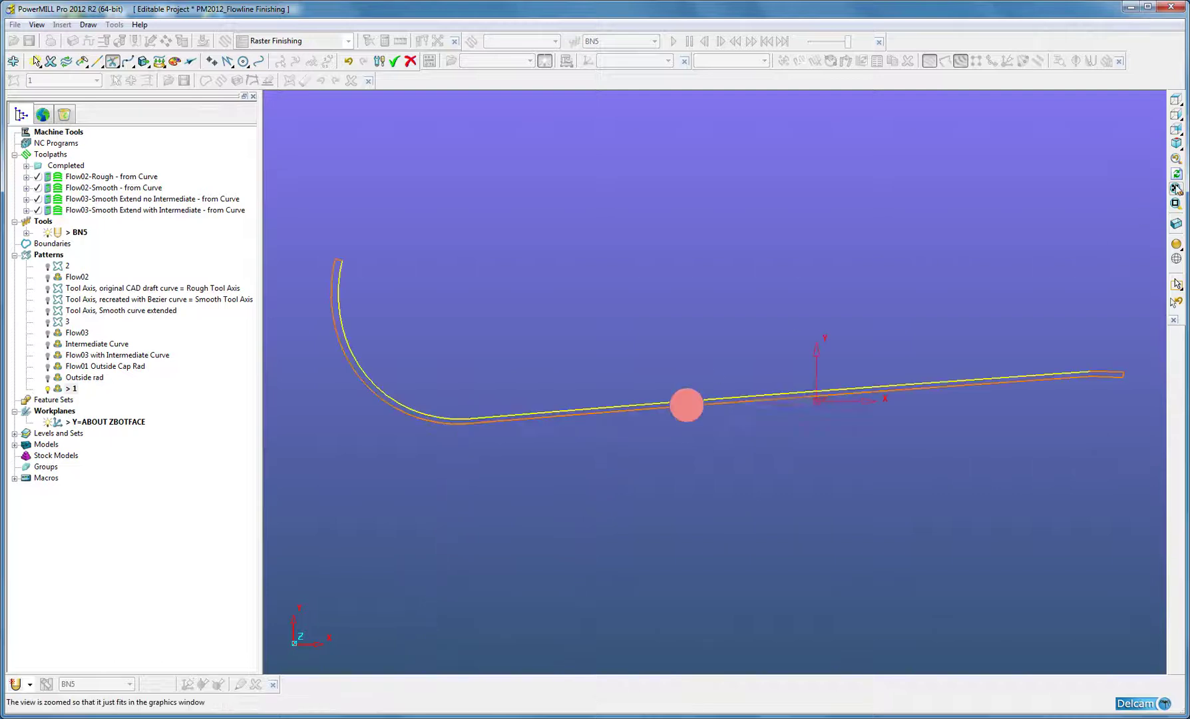
Merge pattern 1's upper-left and upper-right segments into one, leaving 4 pieces
click(394, 61)
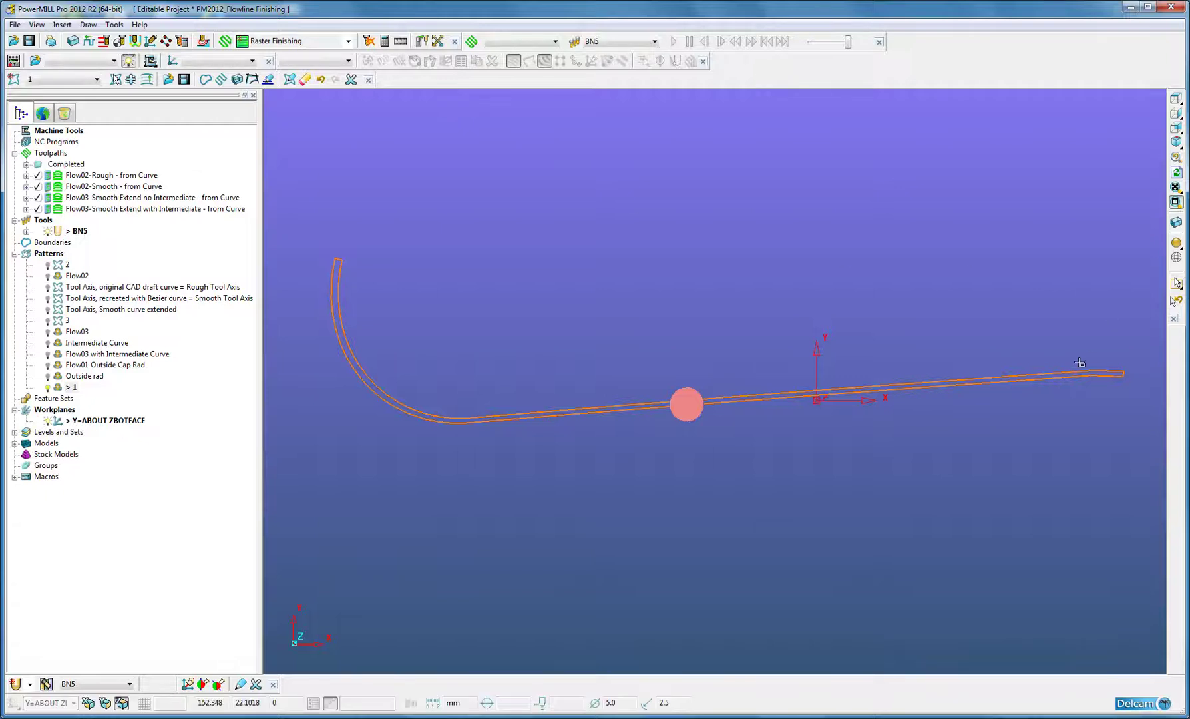
drag(1023, 381, 1112, 417)
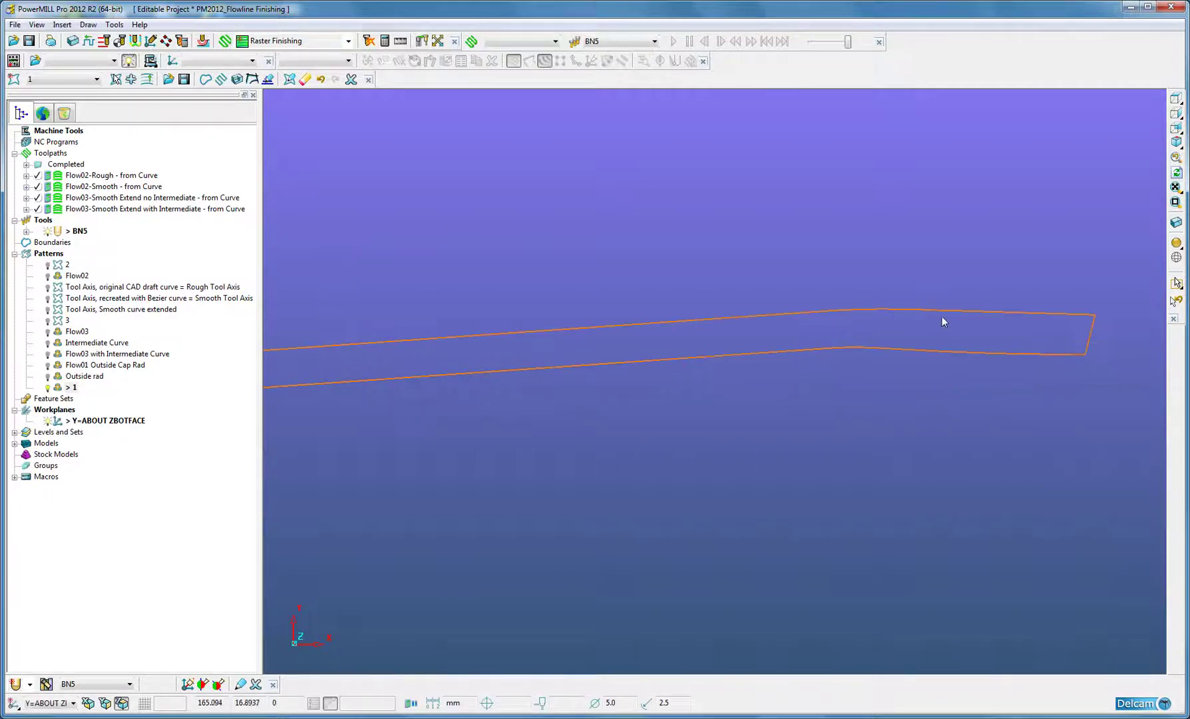
click(779, 322)
shift+click(860, 316)
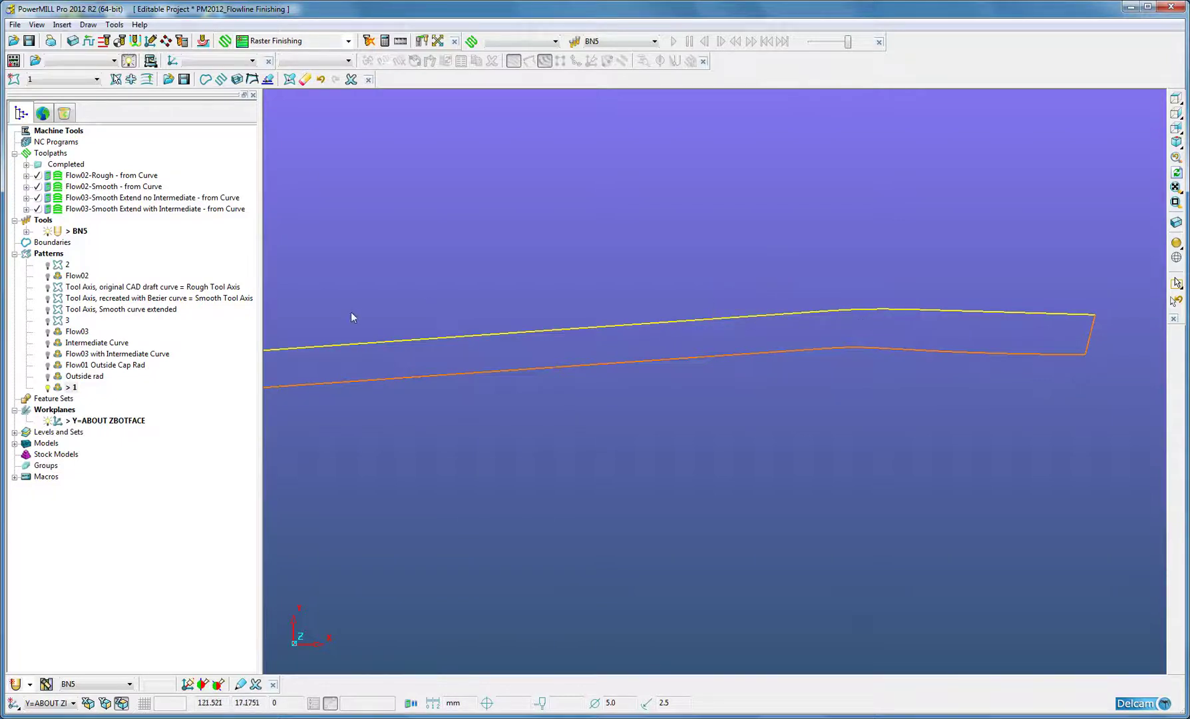
right_click(73, 389)
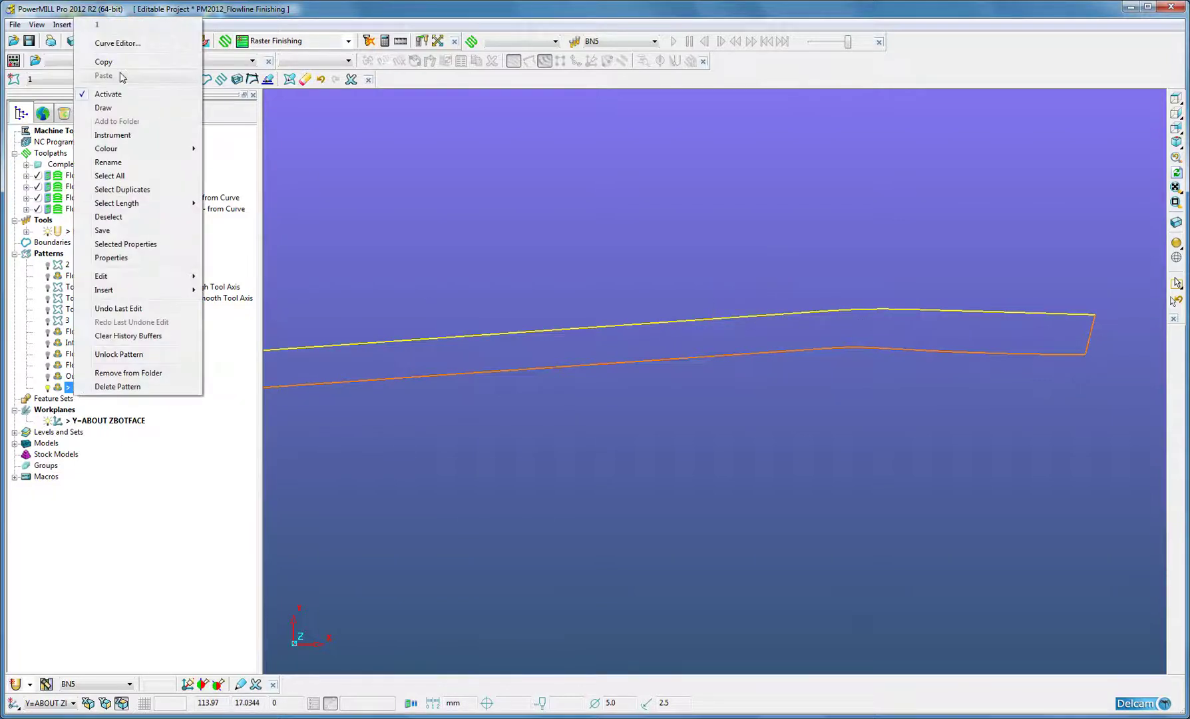
click(131, 44)
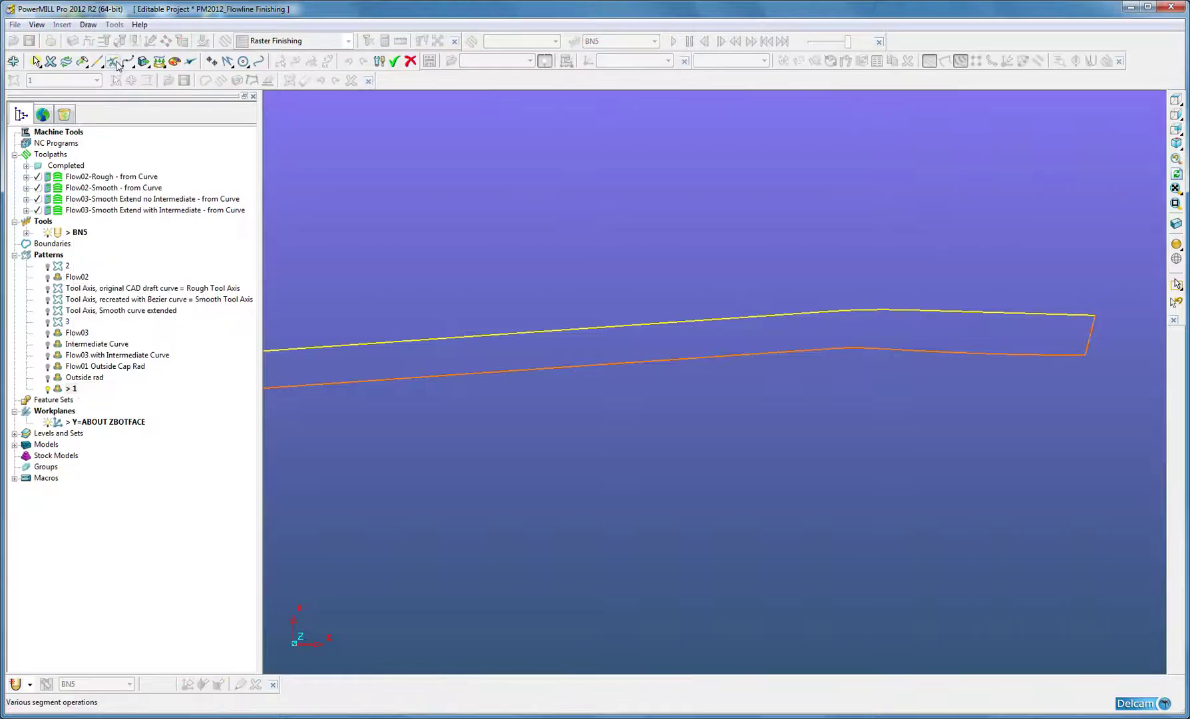
mouse_move(116, 64)
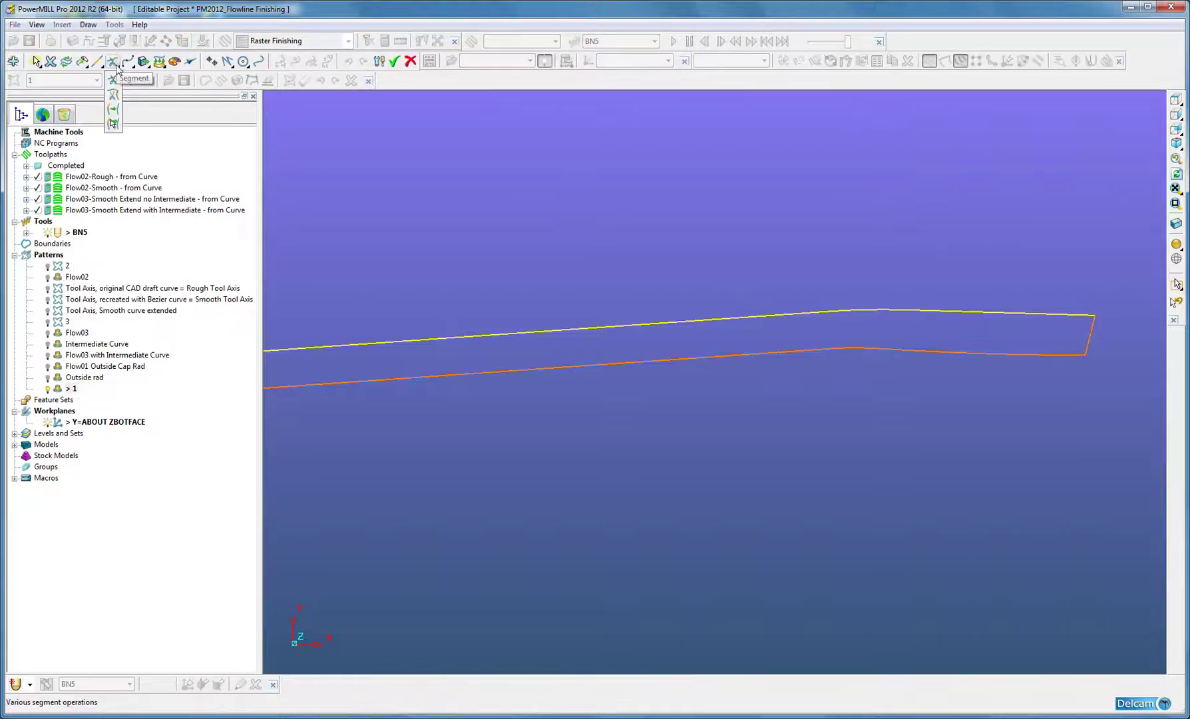
click(115, 110)
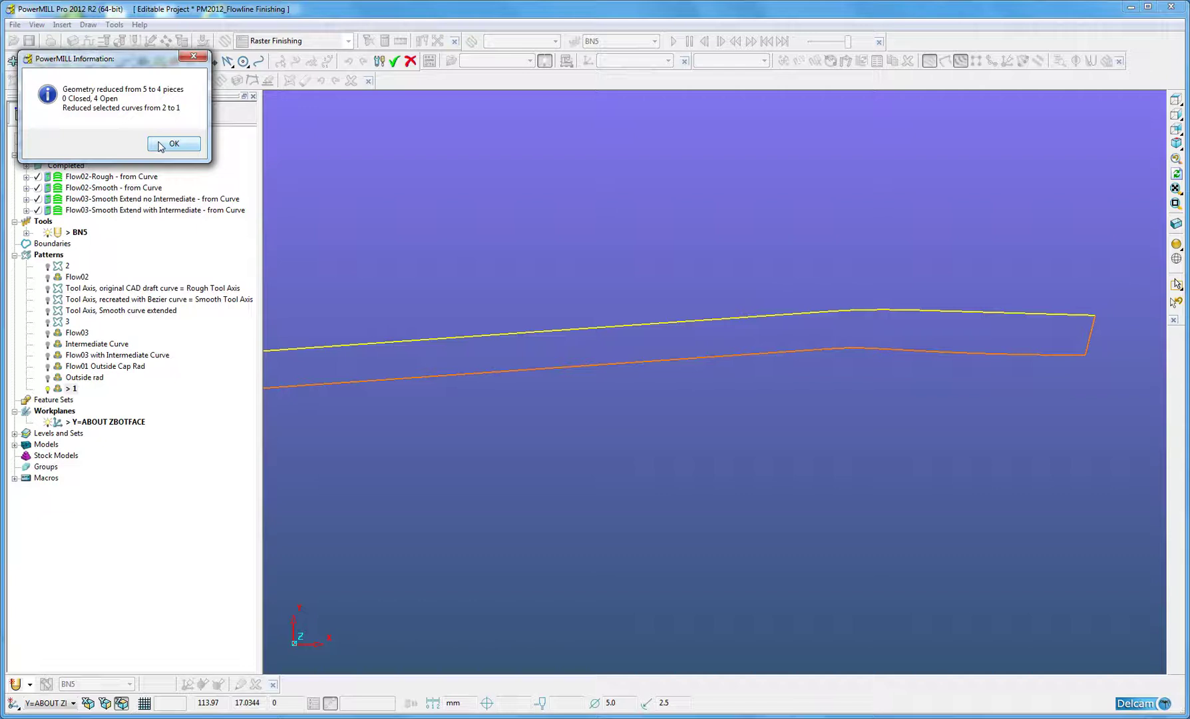
click(172, 144)
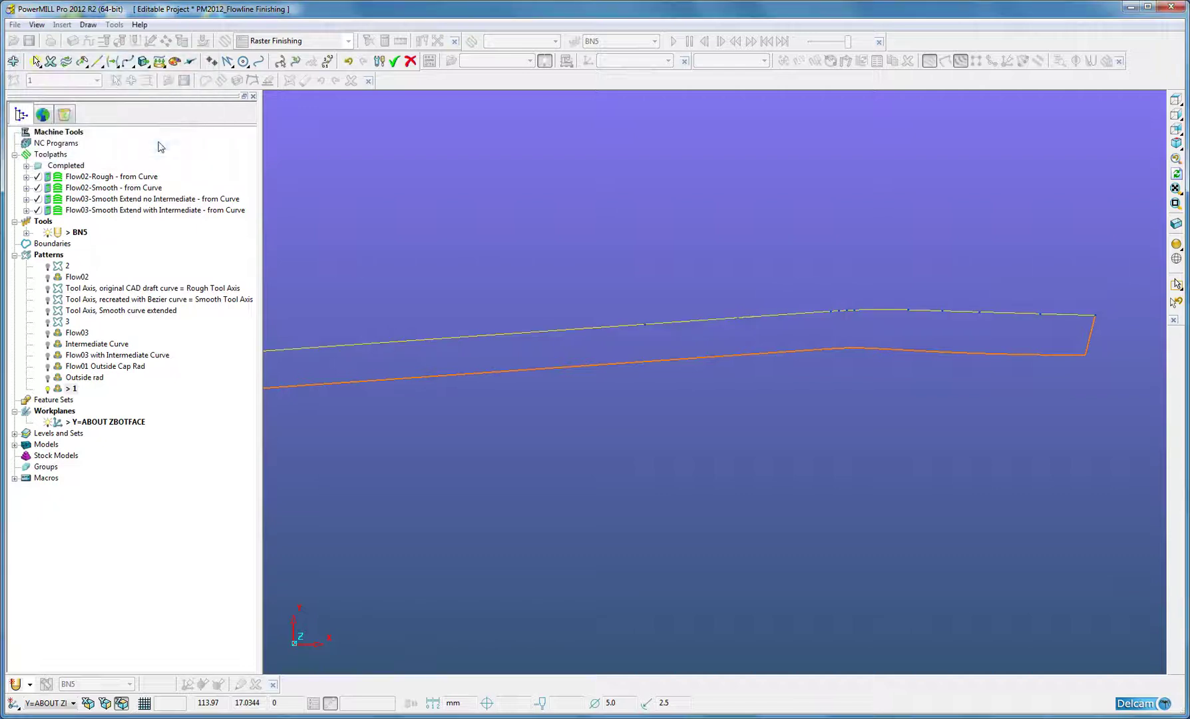
Accept the curve edits, restore the plain-shaded part, and frame the capping radius corner
click(394, 61)
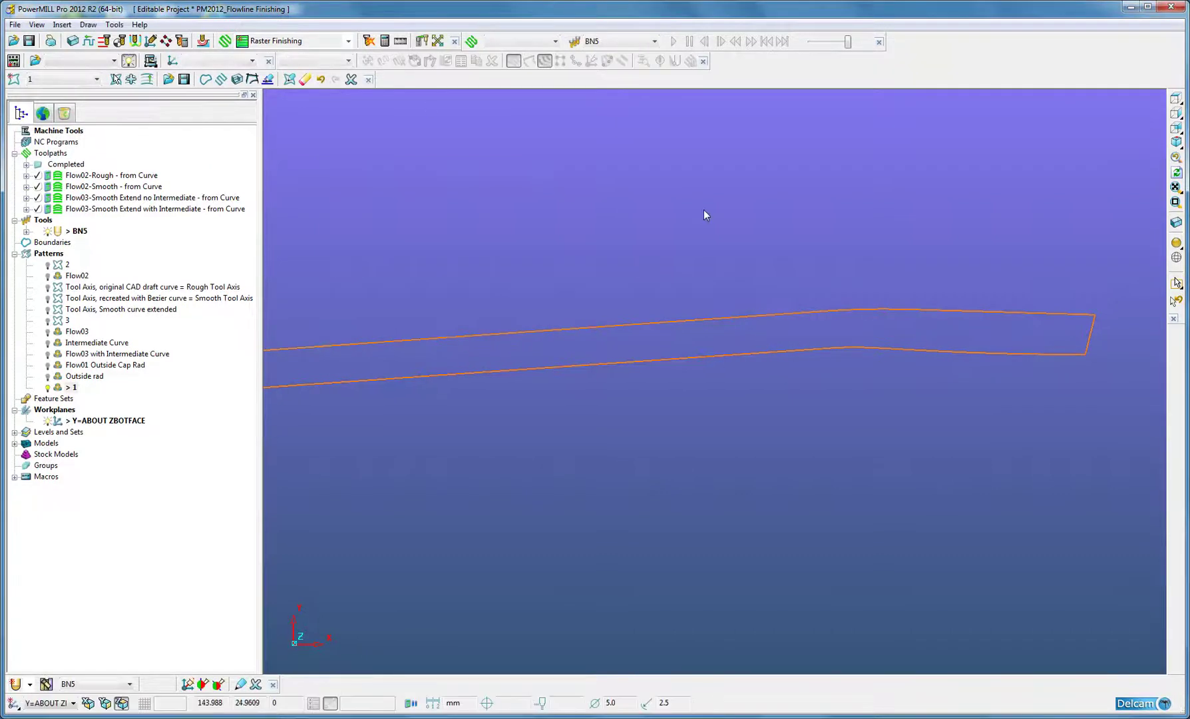
click(1176, 243)
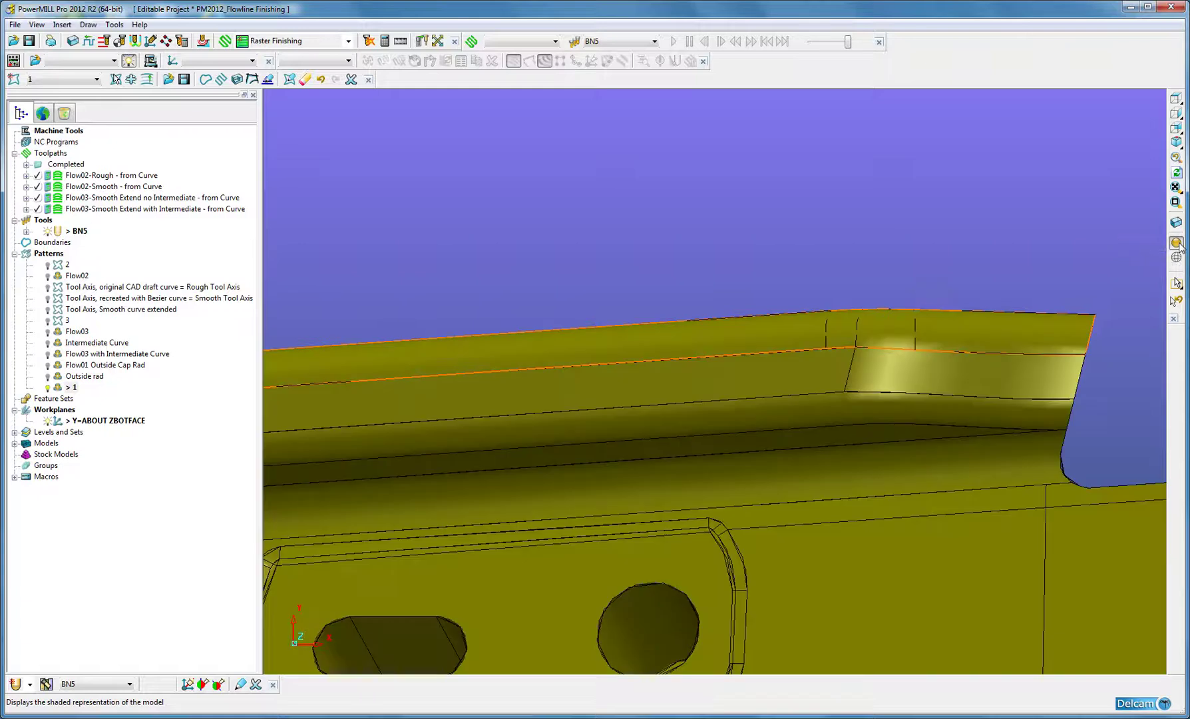
click(1174, 189)
middle_drag(869, 454, 1057, 356)
click(1175, 202)
drag(985, 382, 695, 528)
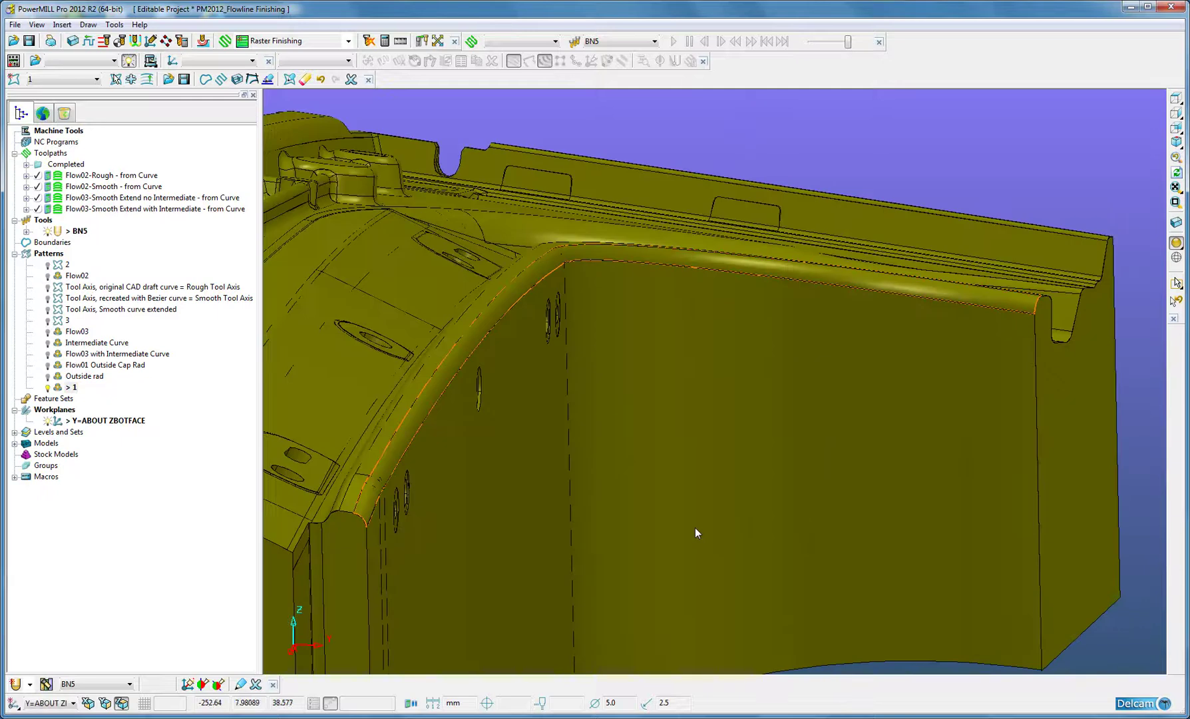
Start a Flowline Finishing toolpath and name it BN5-Outside Radius
click(224, 41)
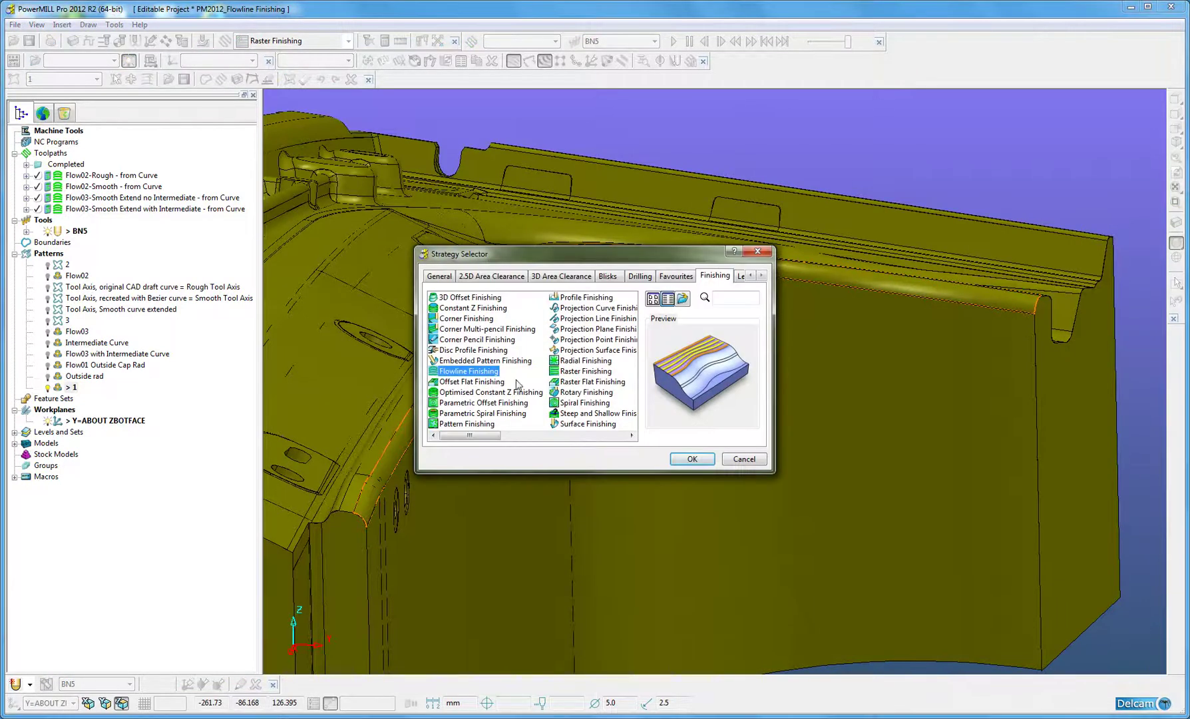
click(690, 458)
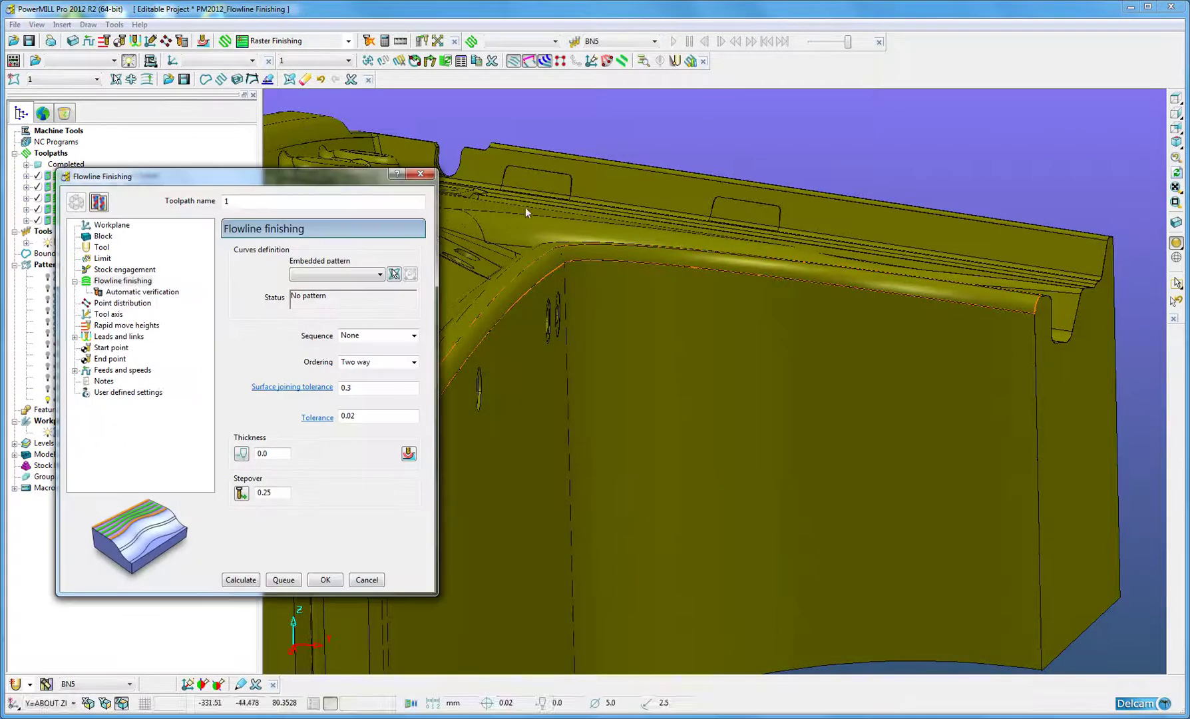
click(337, 206)
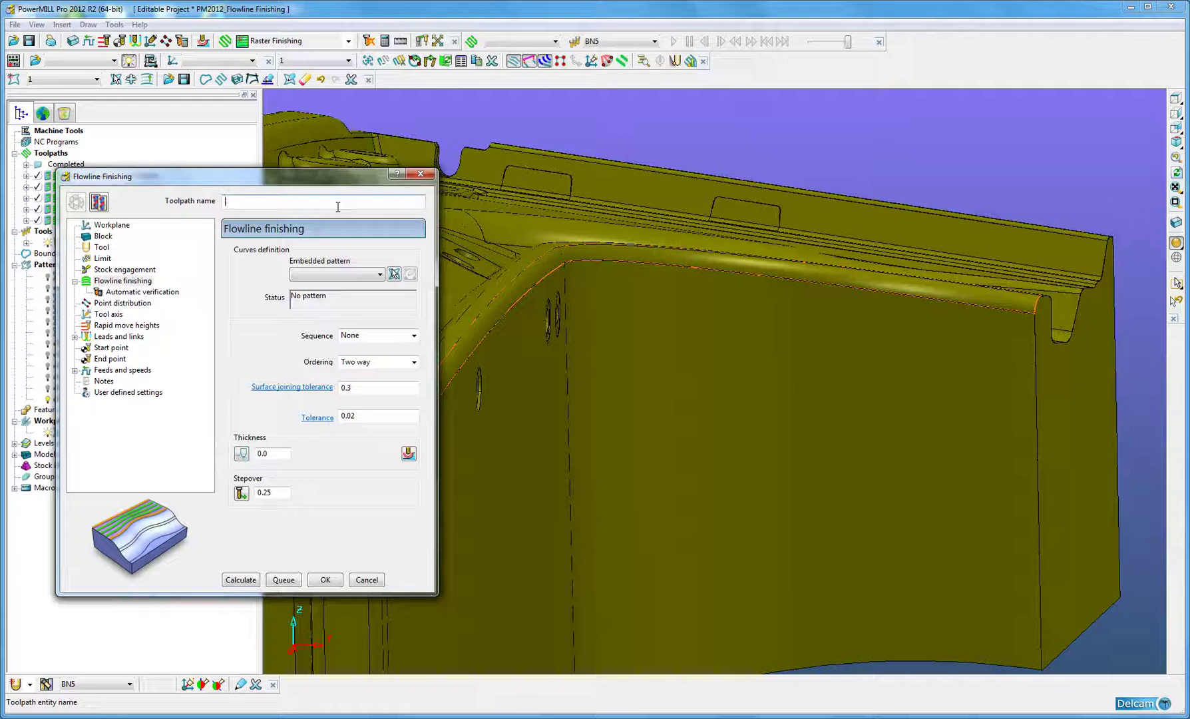
text(BN5-Outside Radius)
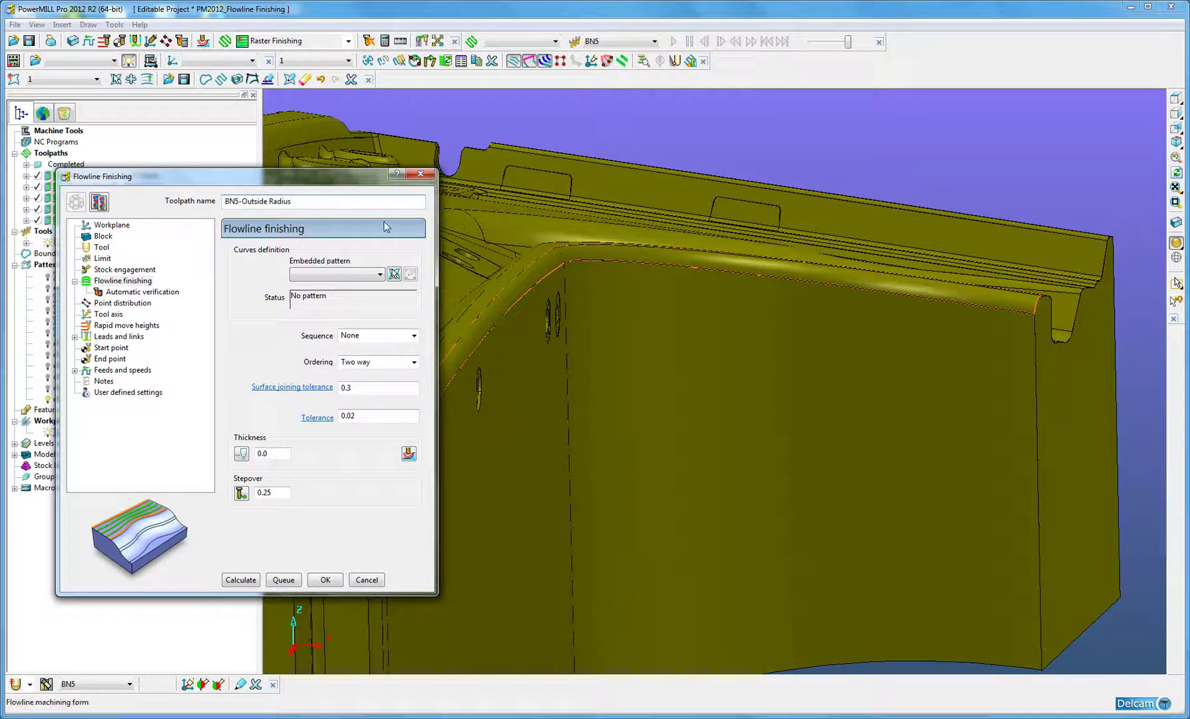
Use embedded pattern 1 for the flowline curves and review the Tool and Tool axis pages
click(380, 274)
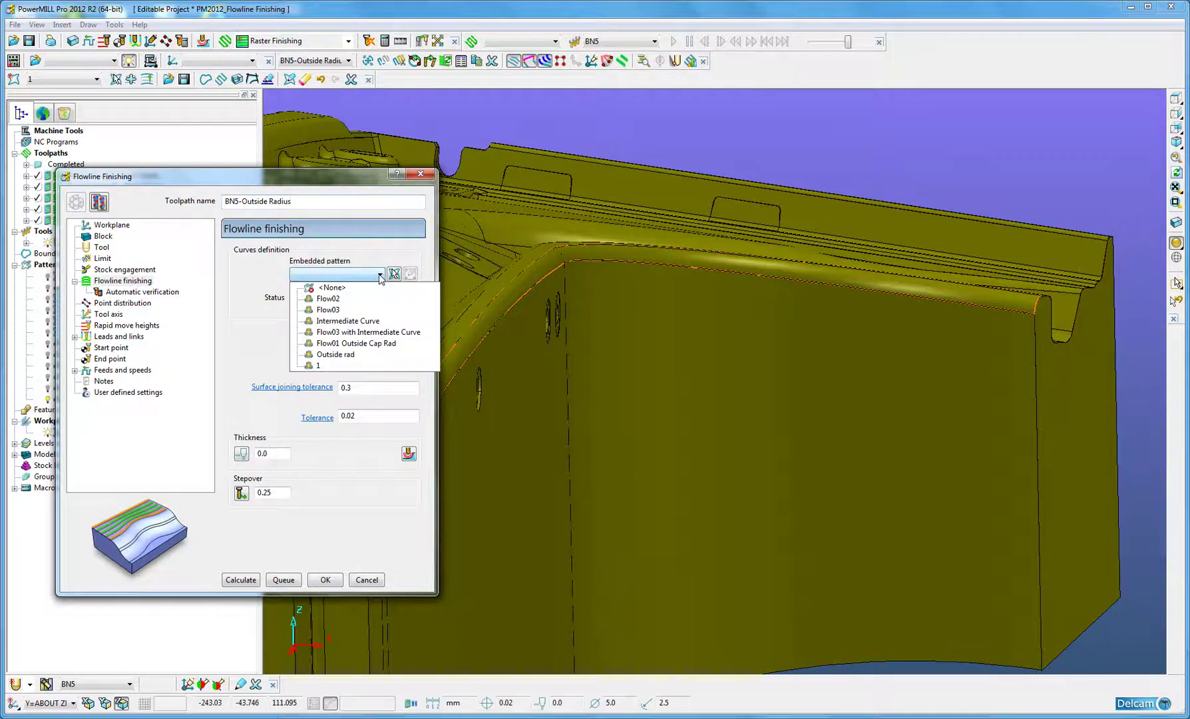
click(318, 365)
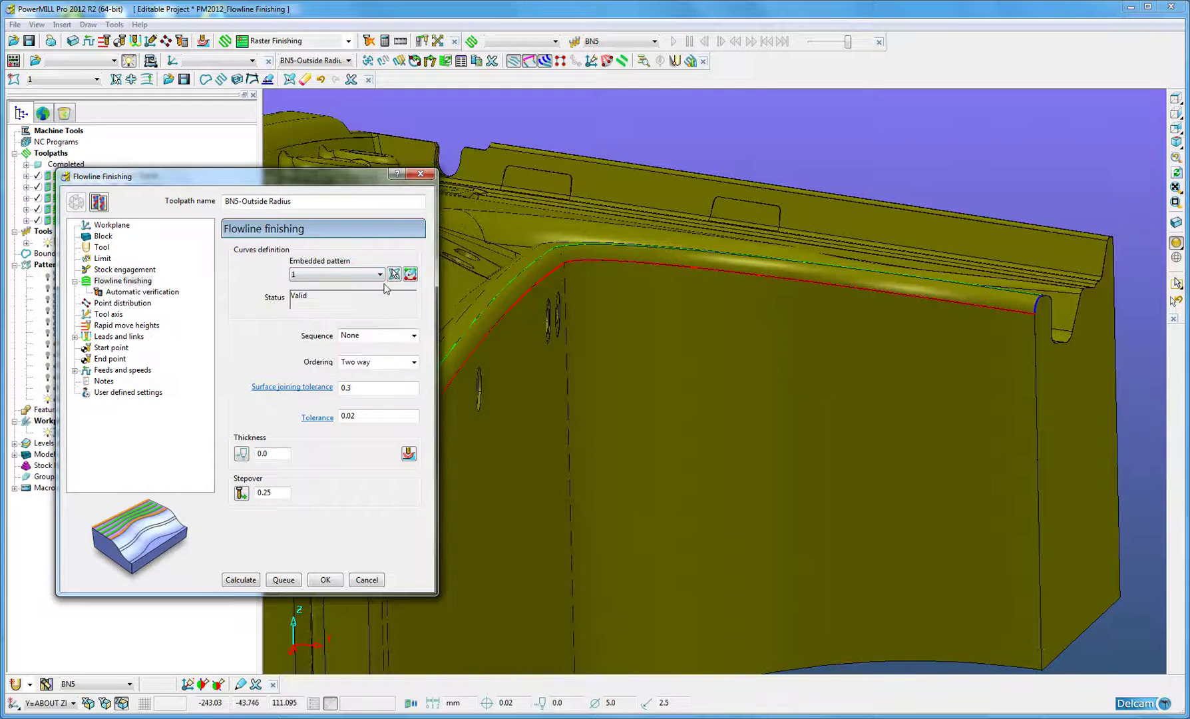
drag(290, 179, 211, 86)
shift+middle_drag(523, 330, 609, 363)
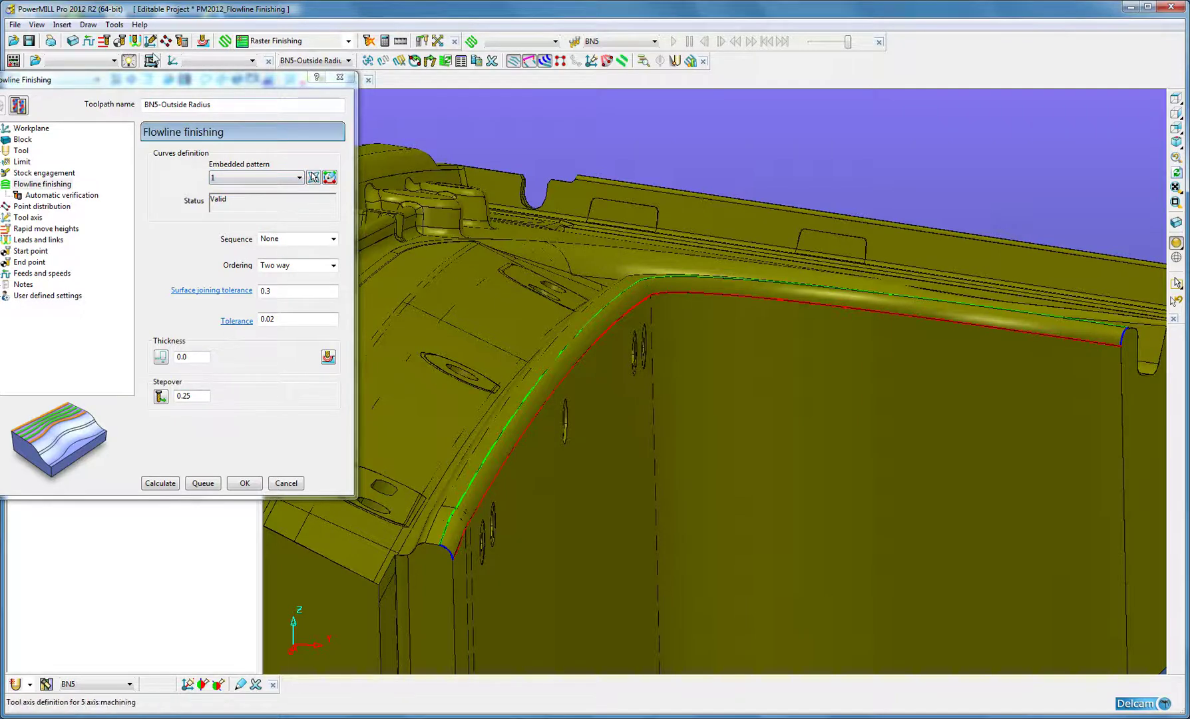
drag(155, 80, 206, 111)
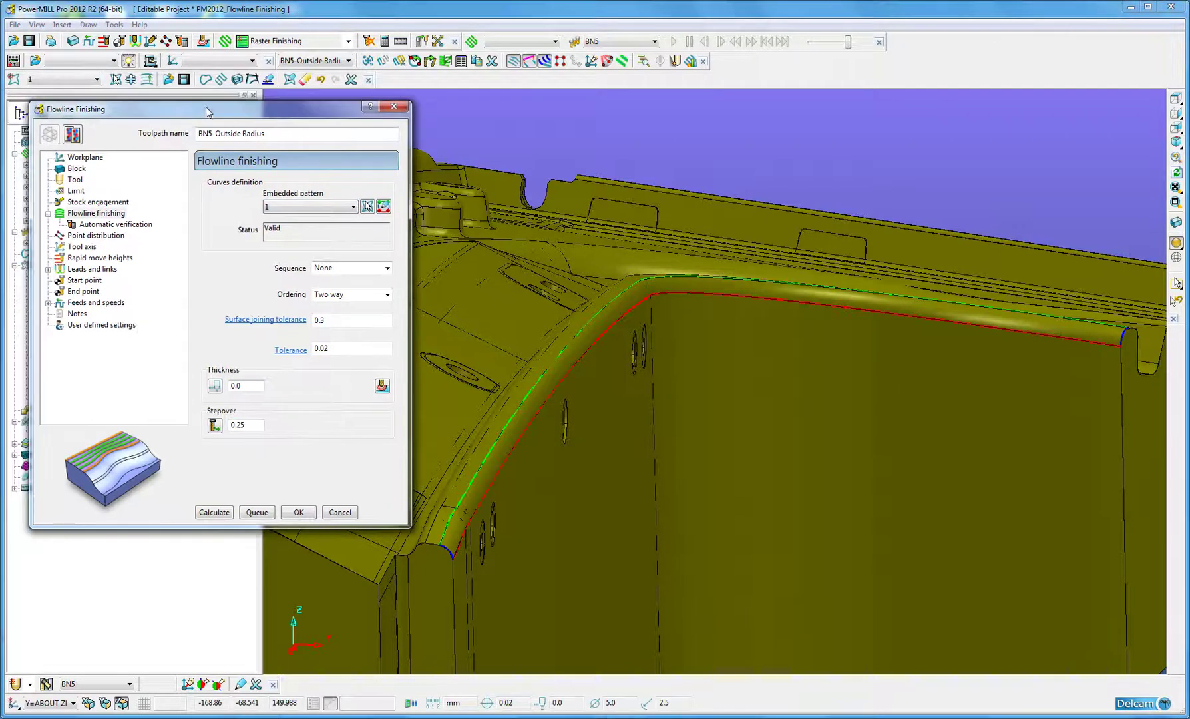
click(75, 180)
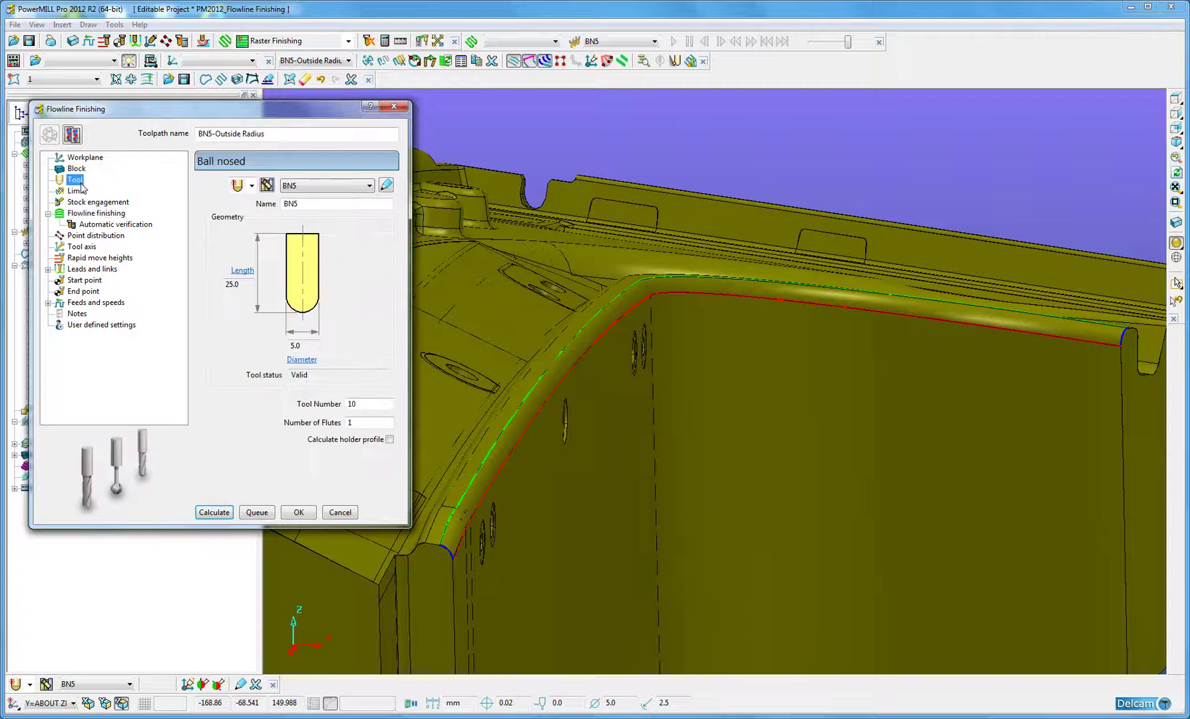
click(83, 247)
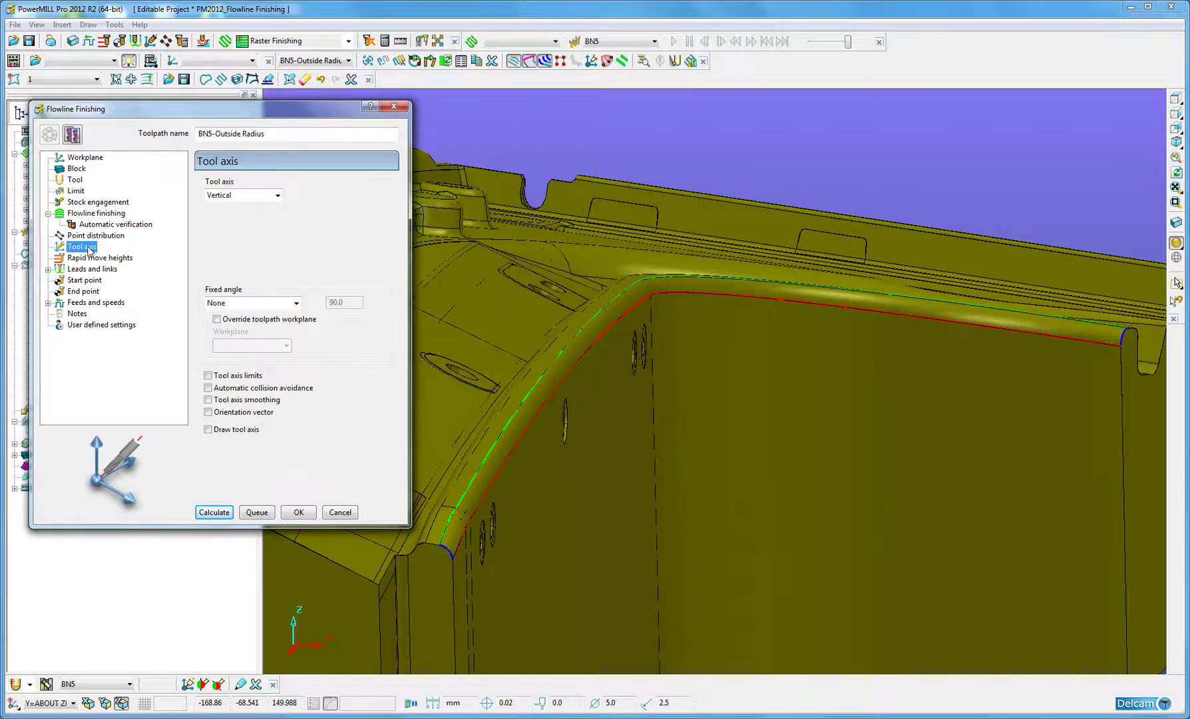
click(95, 214)
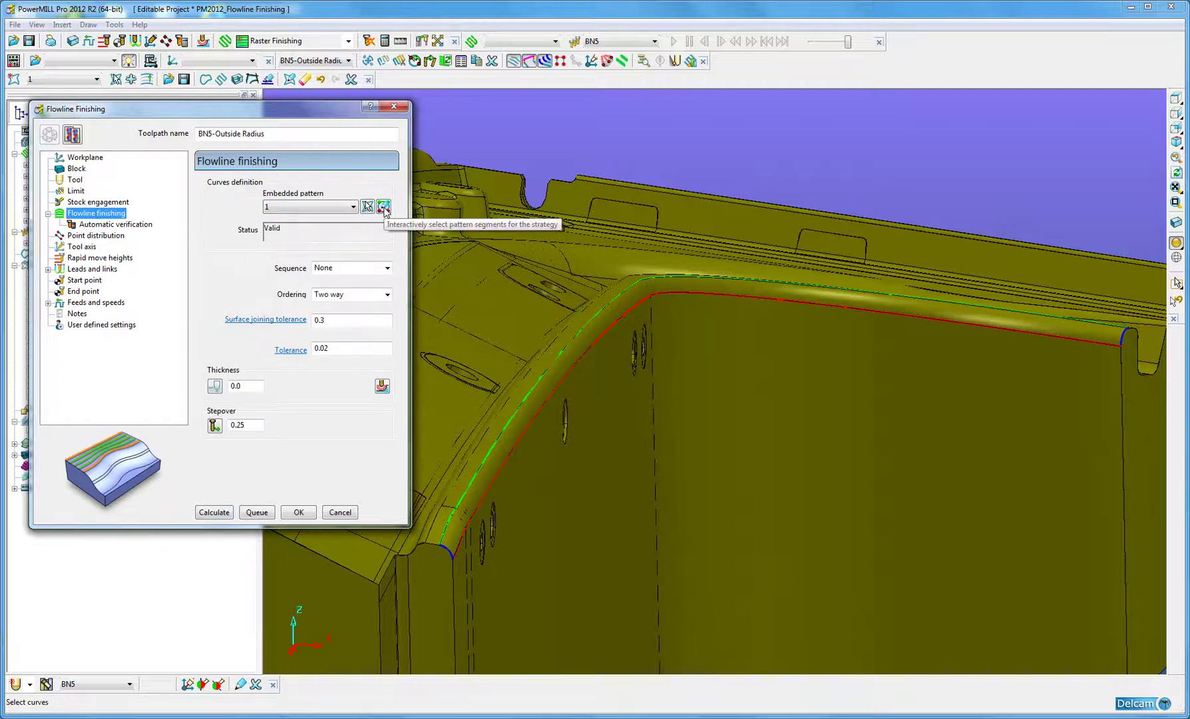
Interactively review pattern 1's drive and limit curves, previewing an alternative curve configuration
click(384, 207)
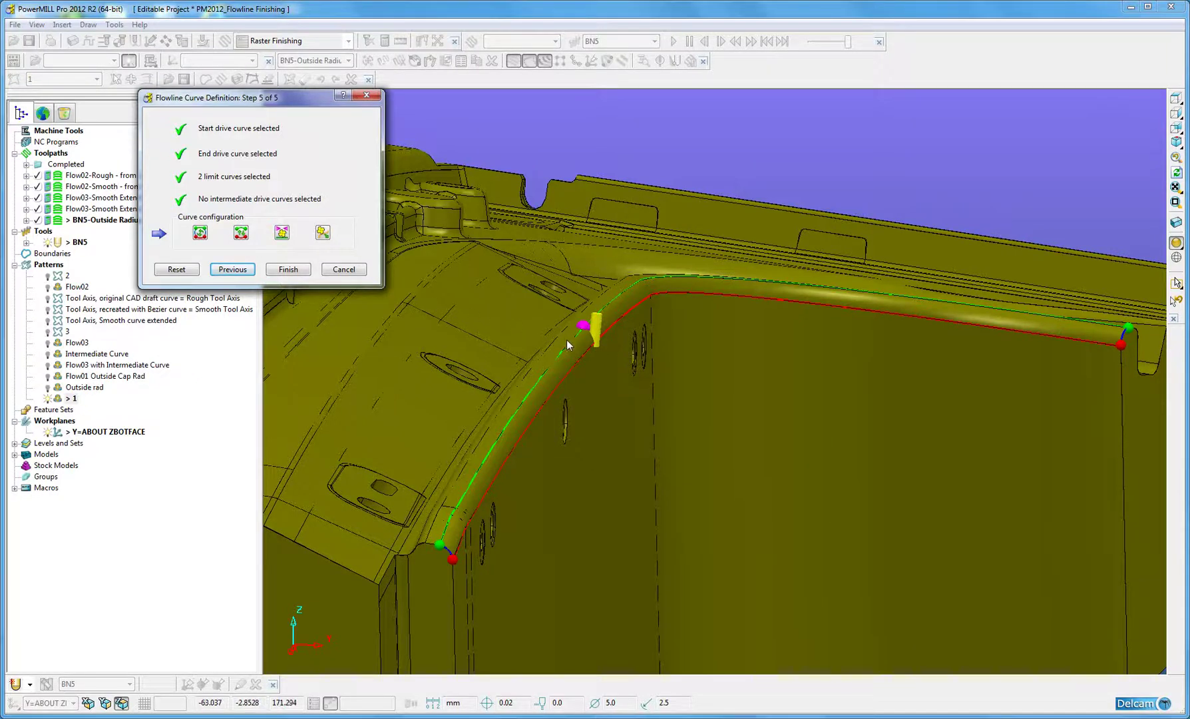
middle_drag(566, 340, 657, 354)
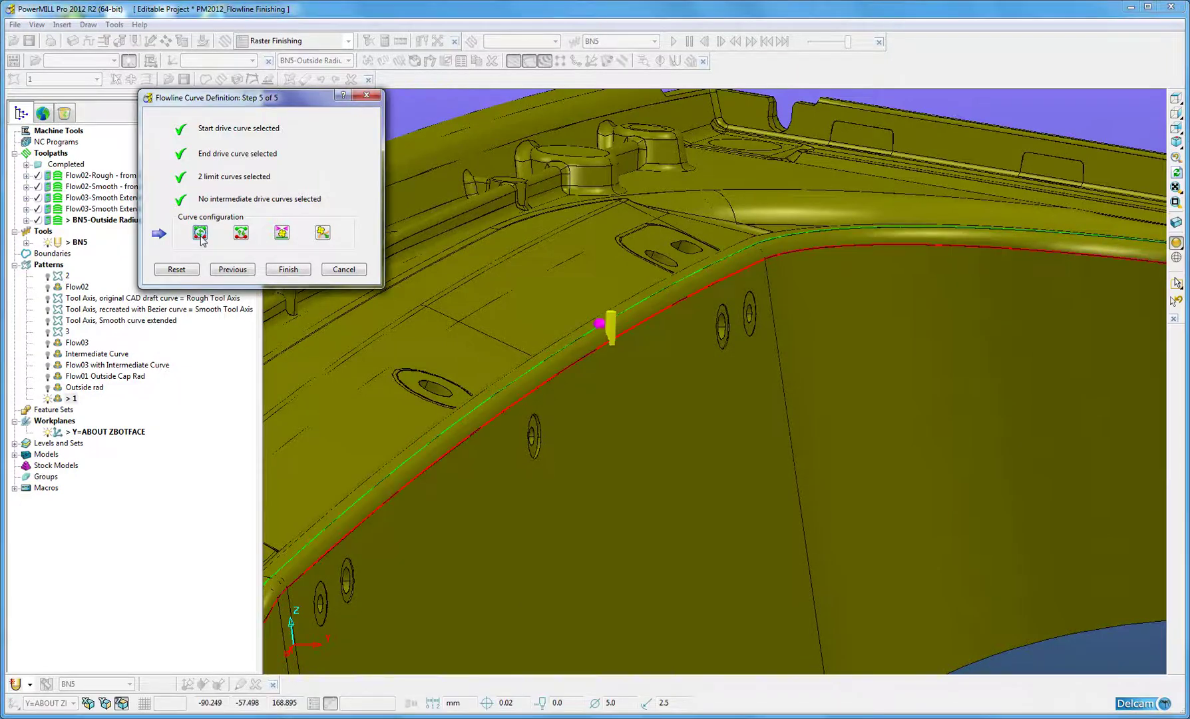
scroll(456, 328, down, 2)
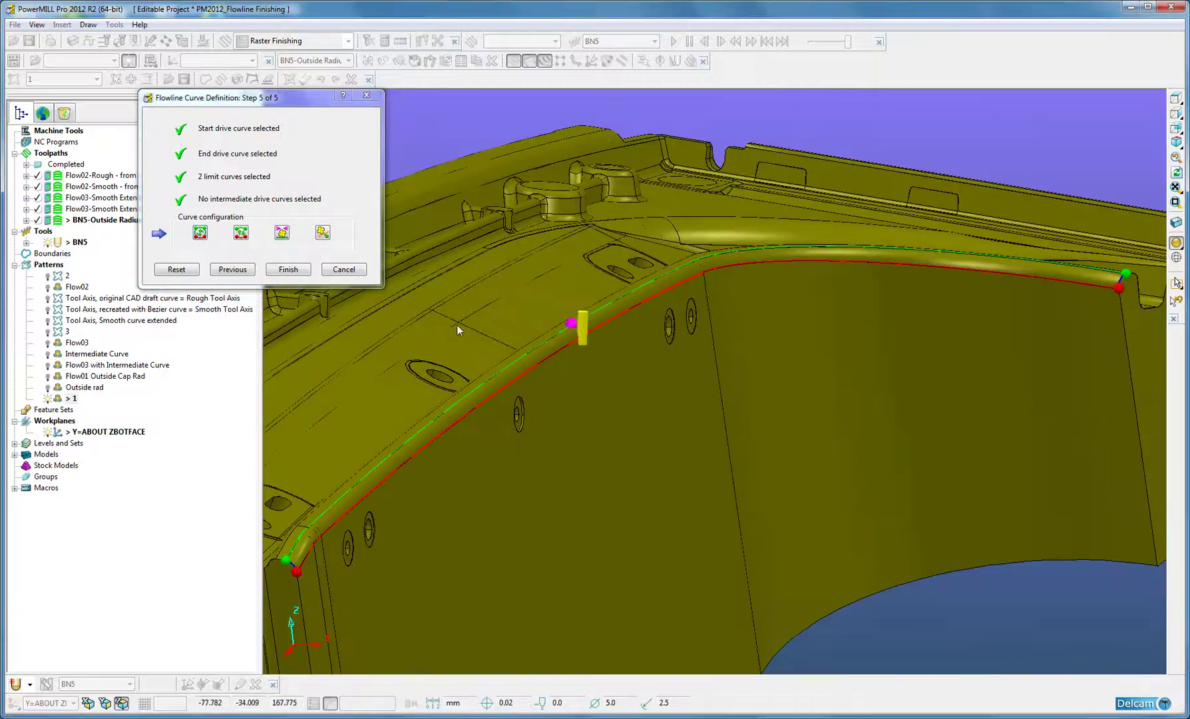
click(200, 233)
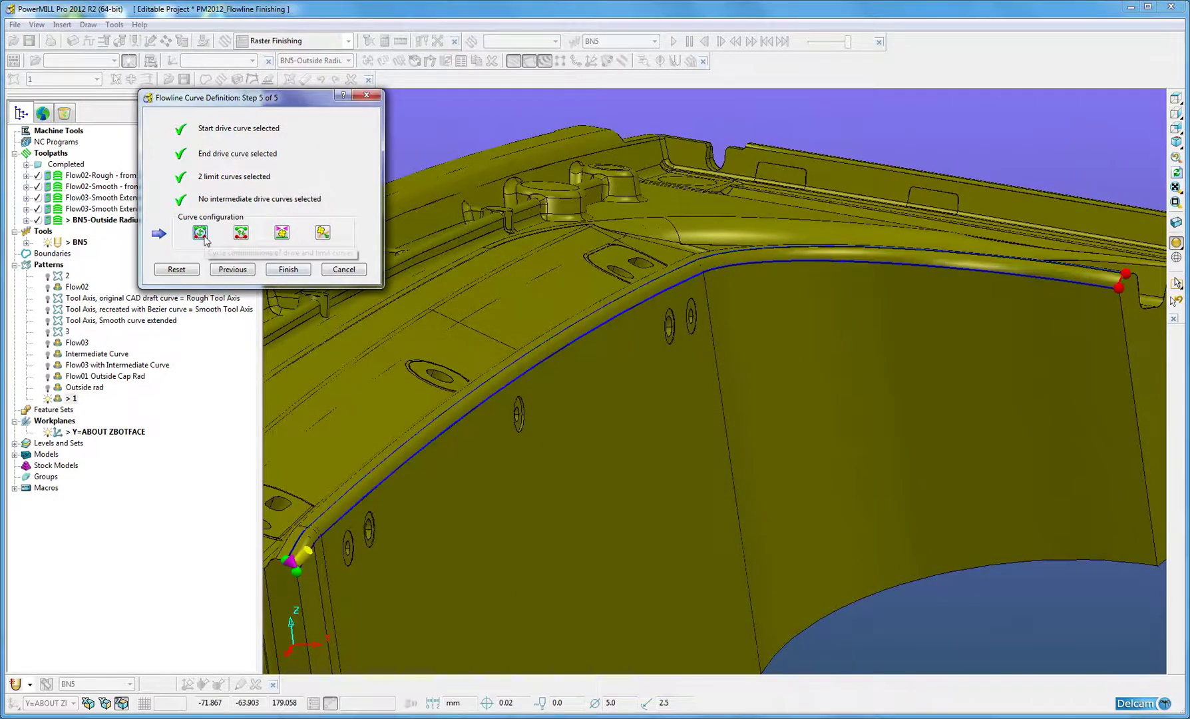
click(201, 234)
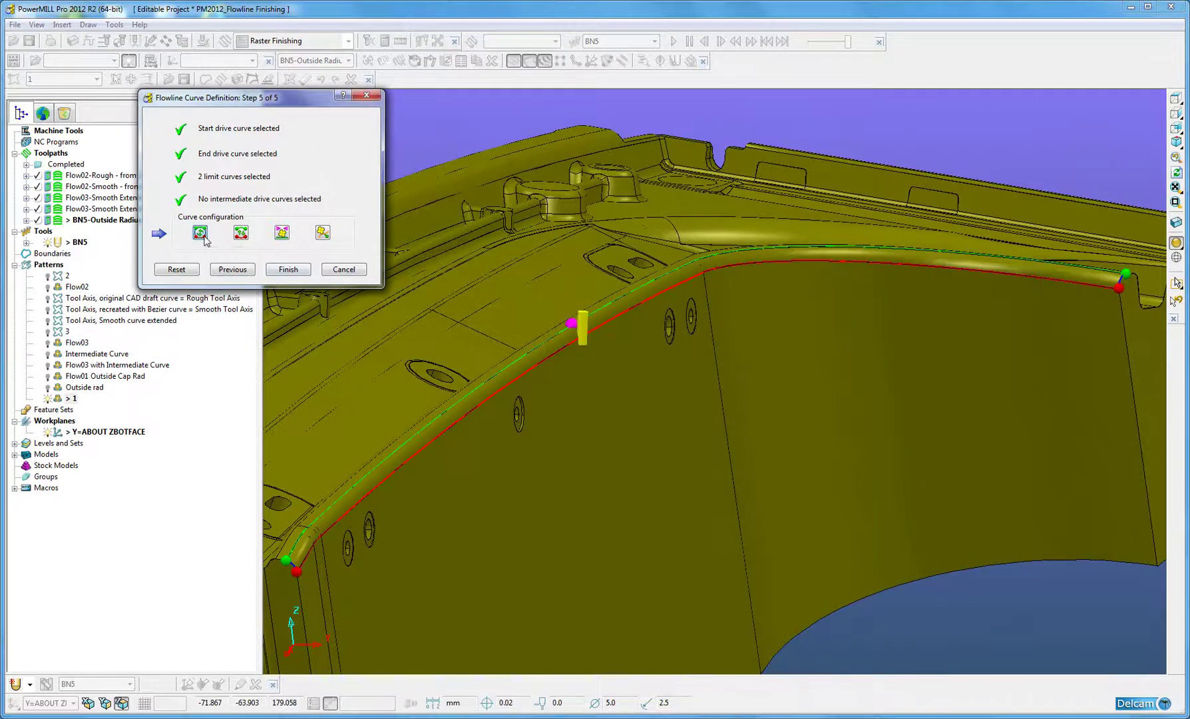
Try swapping drive curves, reversing direction and toggling the machined side, then finish the definition
click(241, 232)
click(241, 232)
click(240, 235)
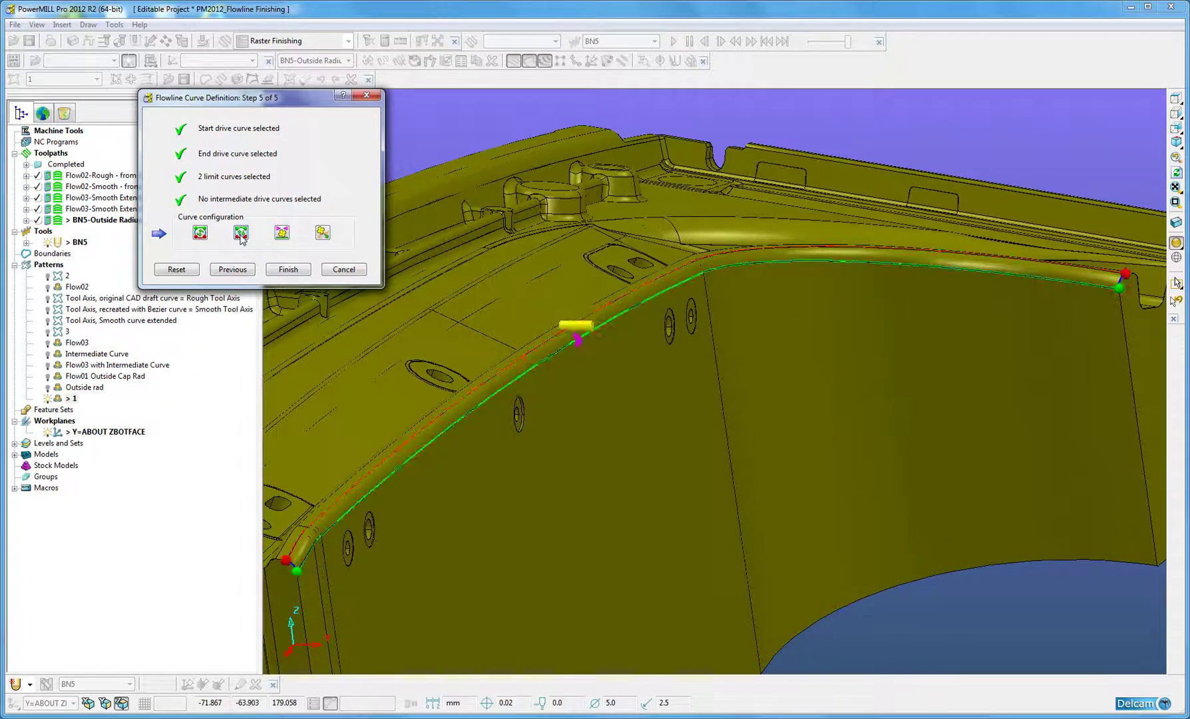
click(241, 234)
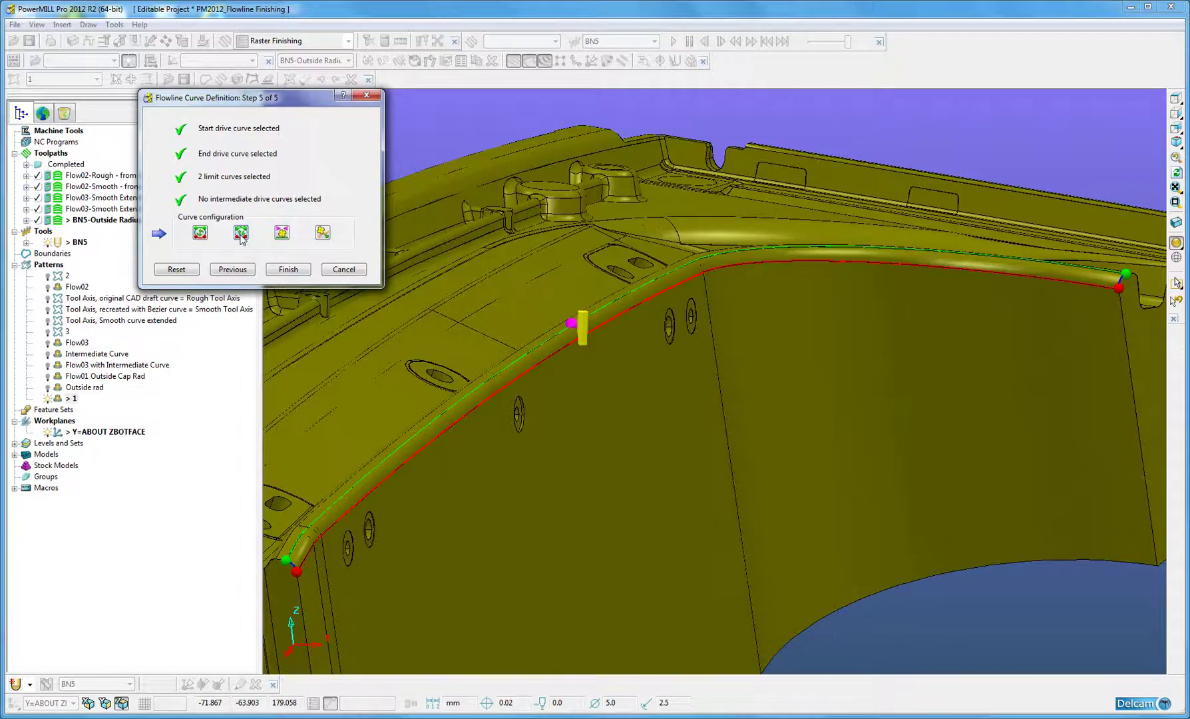
click(282, 233)
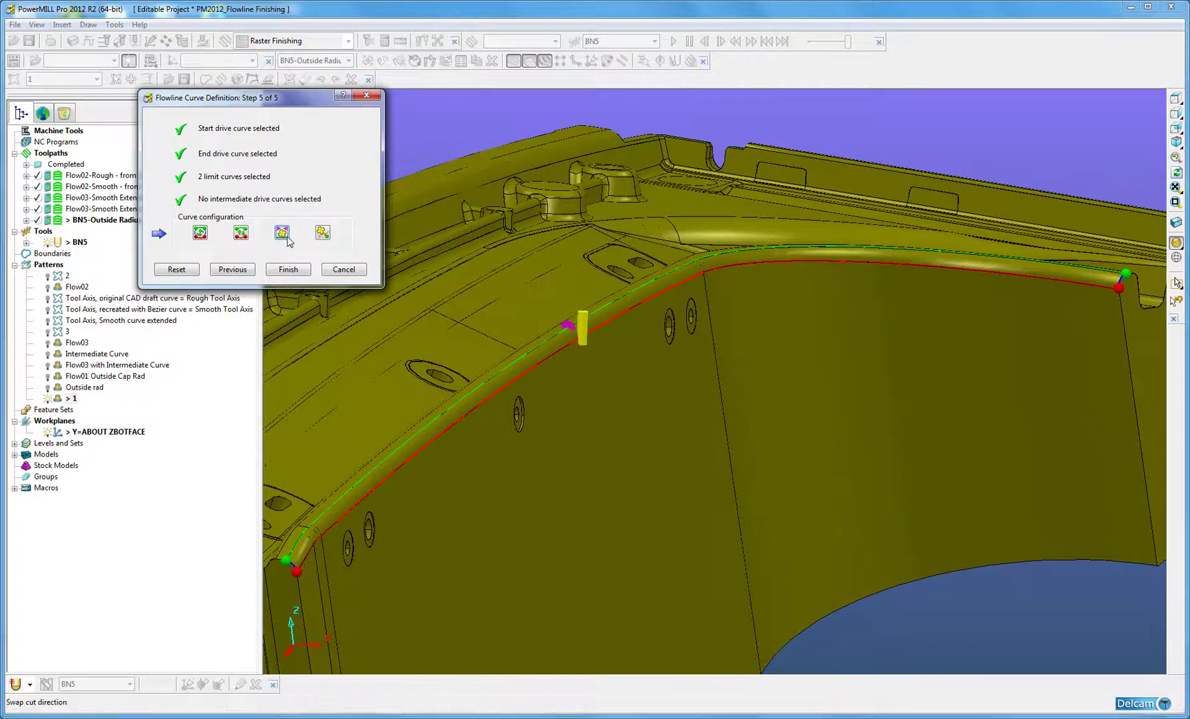
click(325, 240)
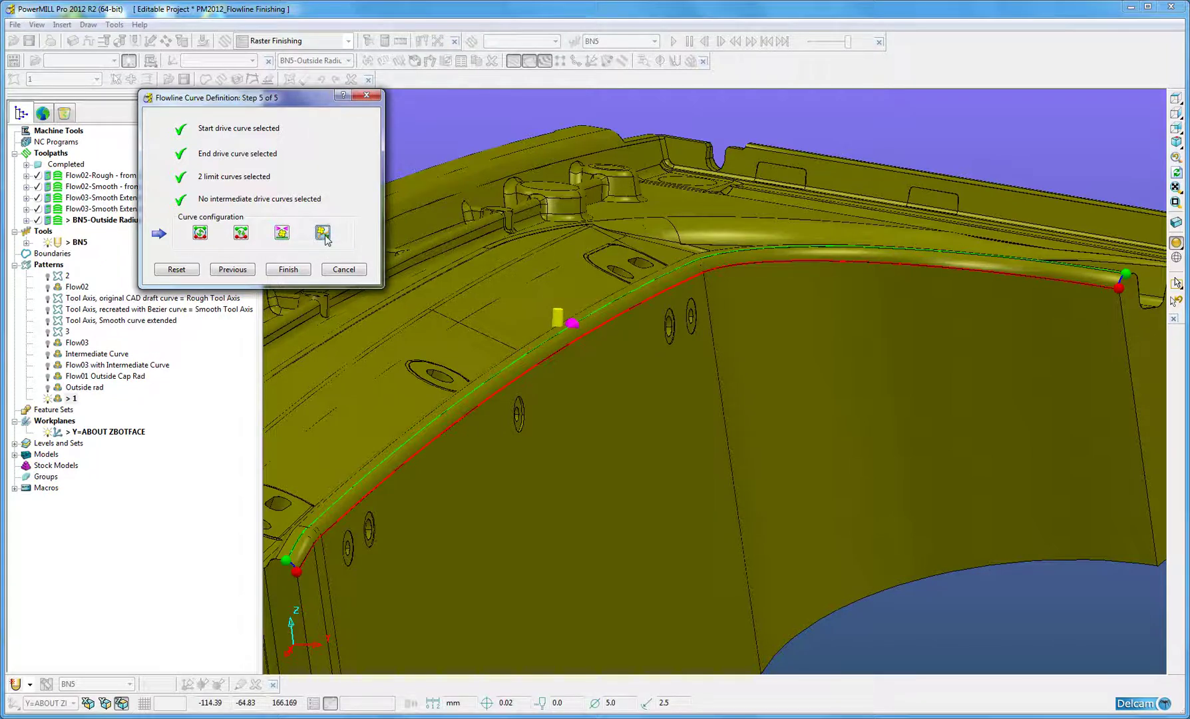
click(325, 238)
click(288, 269)
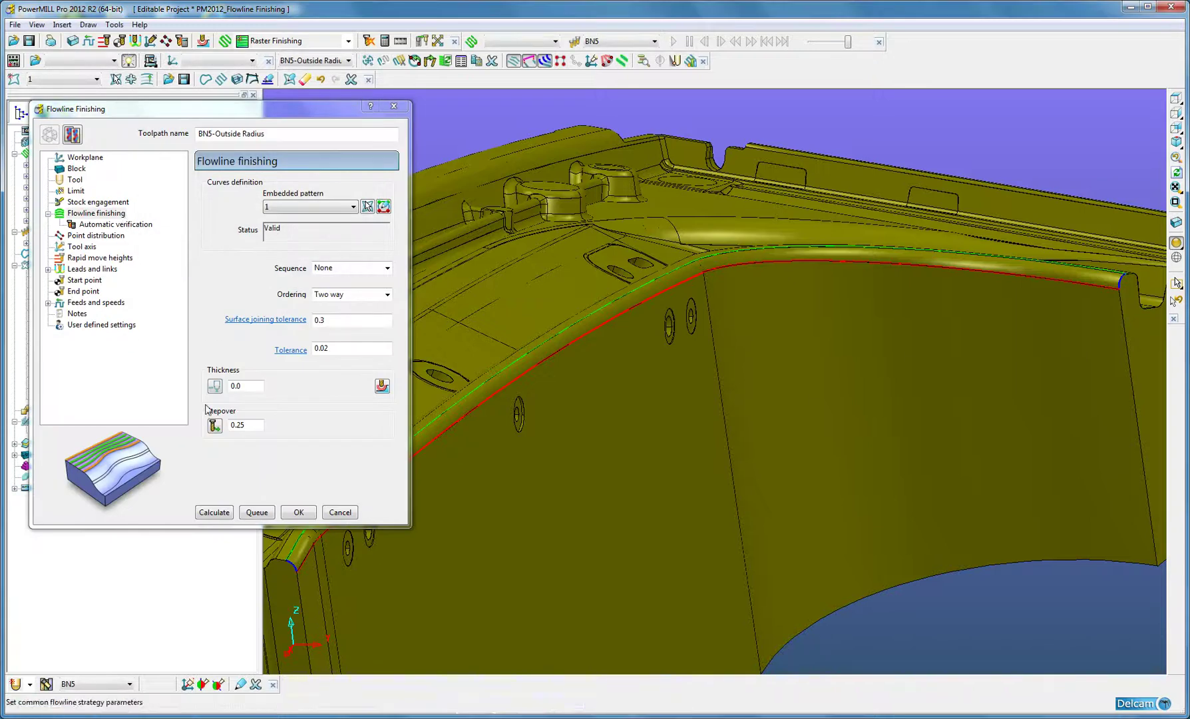
Calculate the BN5-Outside Radius toolpath and orbit around it to inspect the result
click(212, 512)
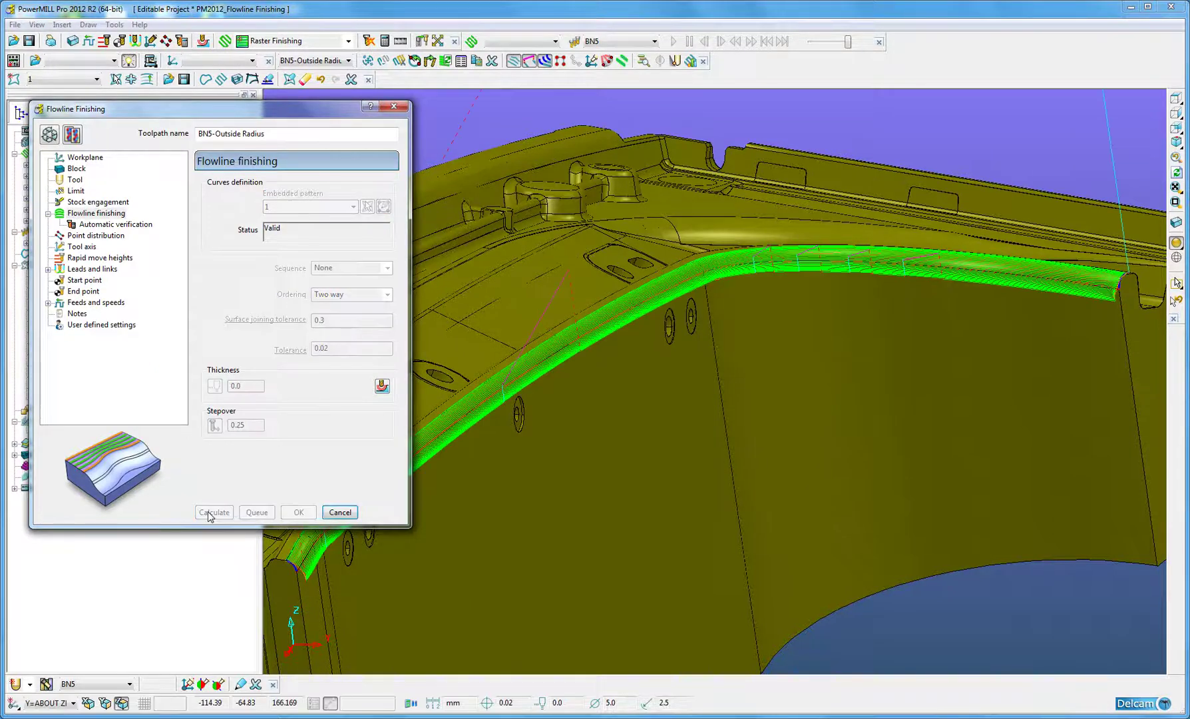
middle_drag(556, 358, 494, 384)
click(340, 512)
middle_drag(681, 380, 793, 366)
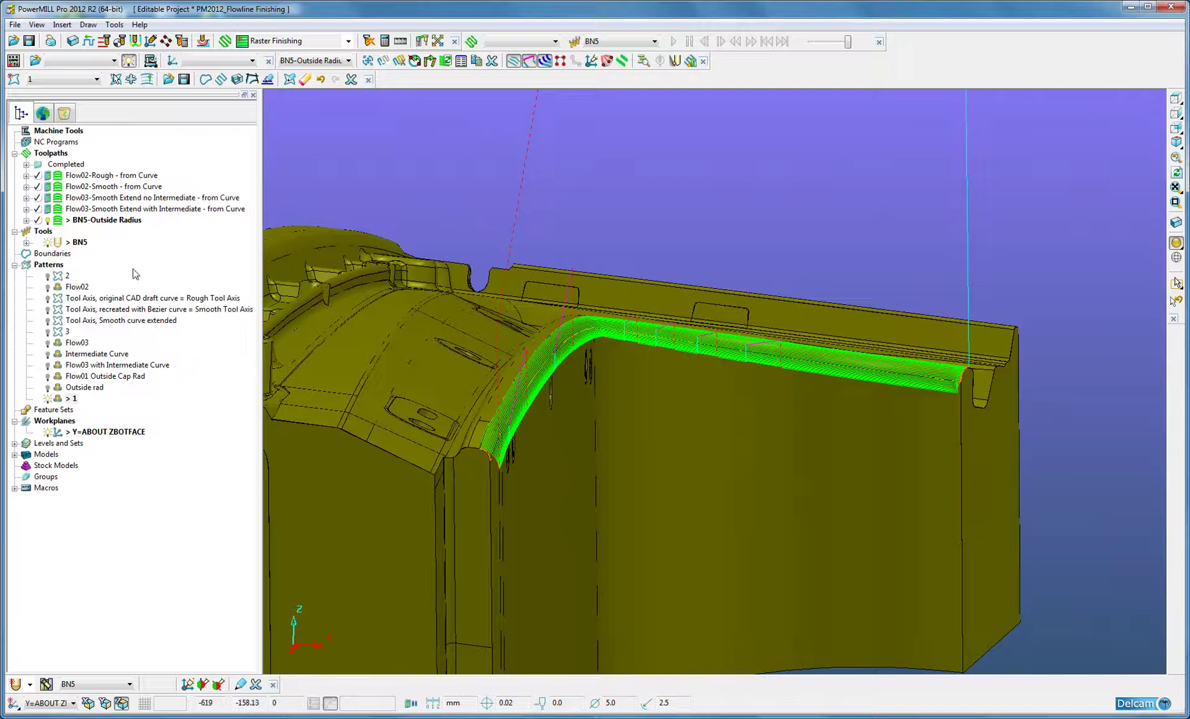
mouse_move(575, 425)
middle_down()
mouse_move(673, 422)
mouse_move(446, 424)
middle_up()
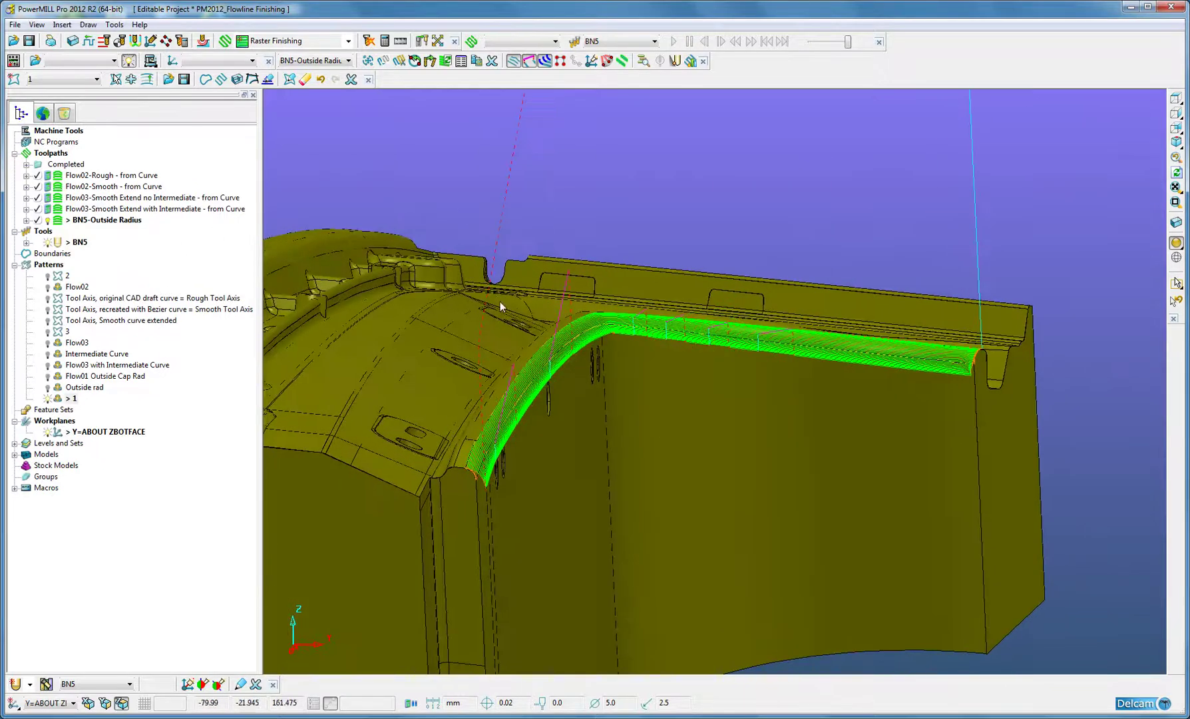
Hide link moves and play a simulation of BN5-Outside Radius from its start
click(529, 63)
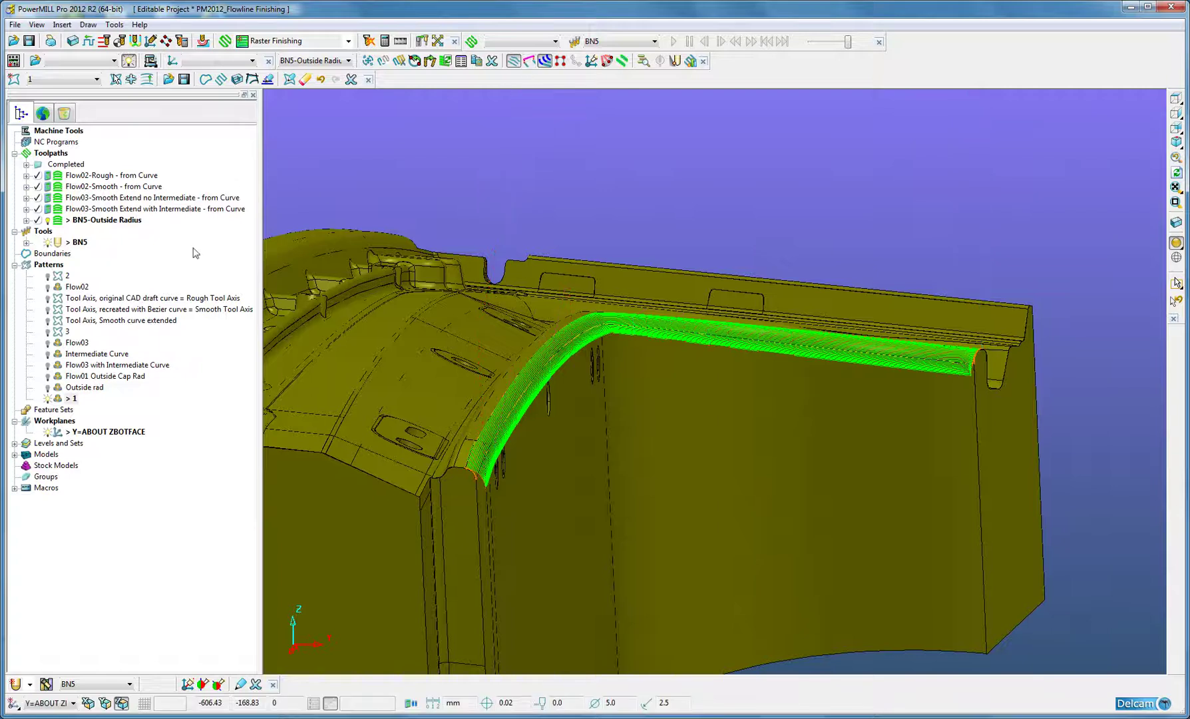
right_click(55, 225)
click(174, 253)
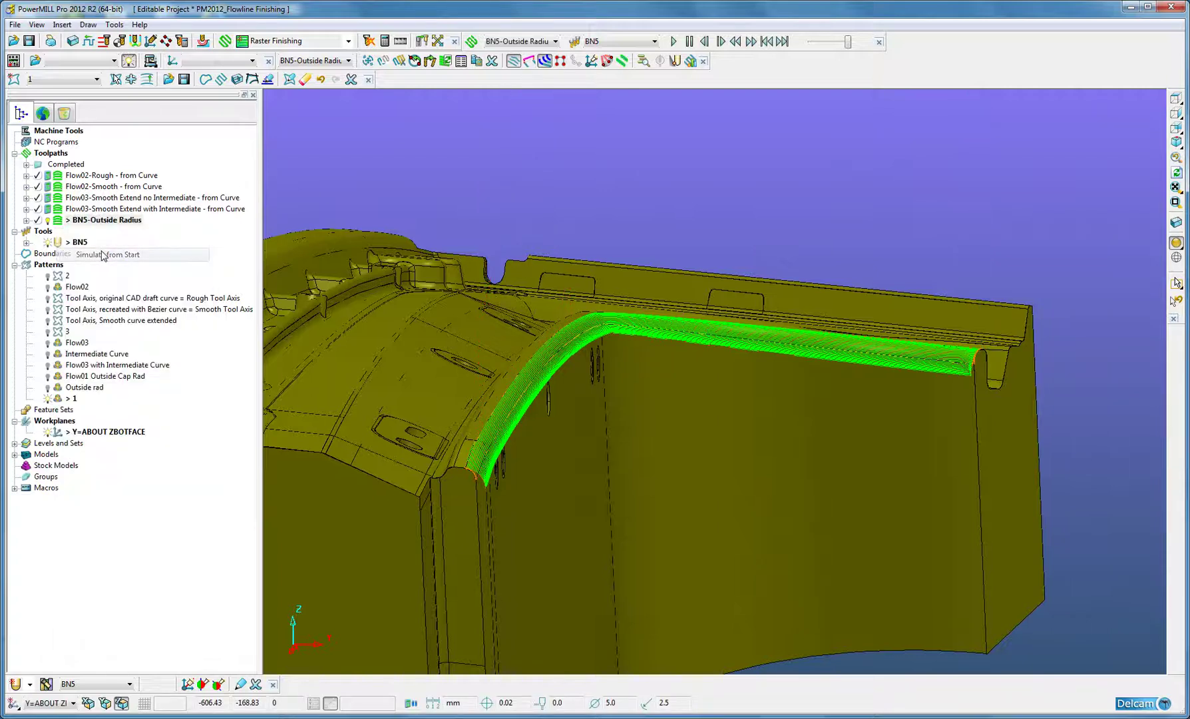
click(673, 42)
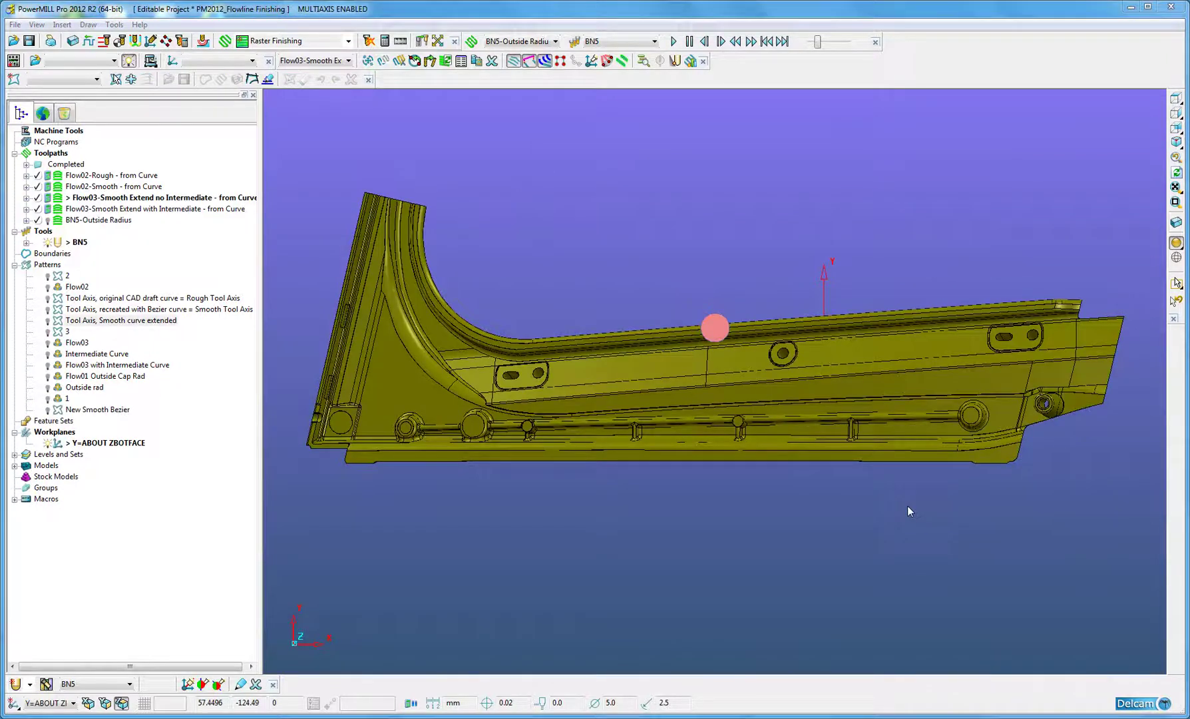
Check the part with Draft Angle shading, then return it to Plain Shade
mouse_move(783, 422)
middle_down()
mouse_move(901, 331)
mouse_move(854, 249)
mouse_move(764, 311)
mouse_move(727, 374)
mouse_move(759, 361)
middle_up()
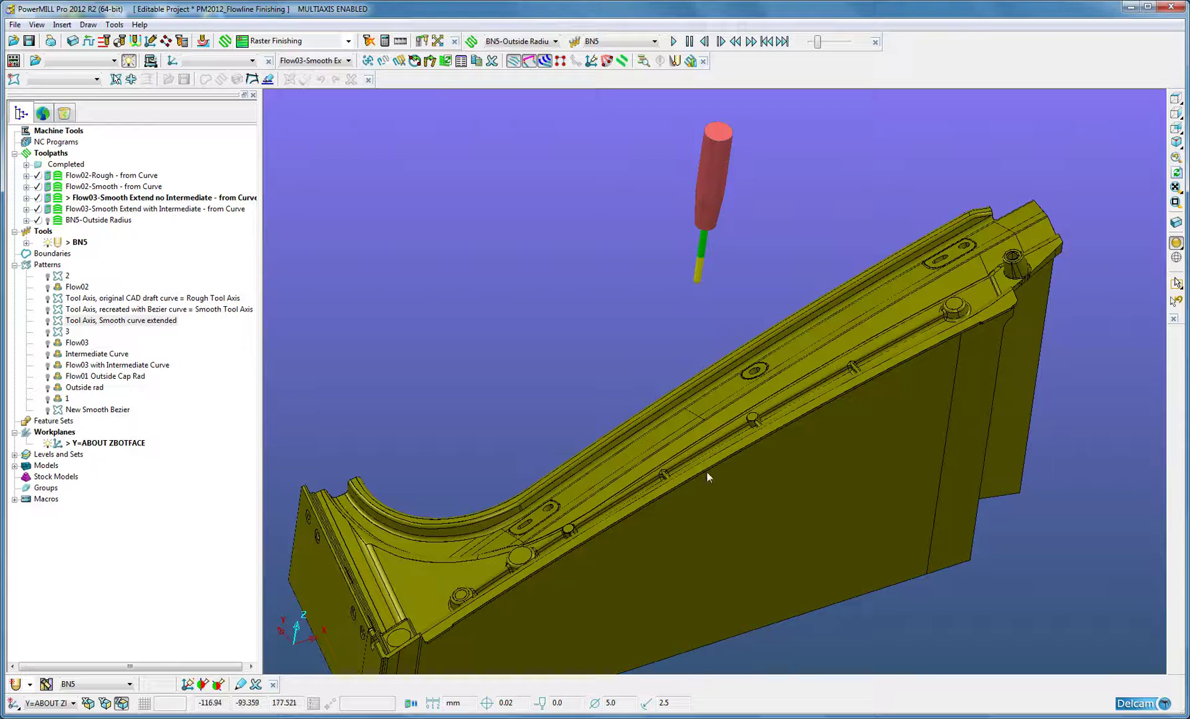
mouse_move(1176, 242)
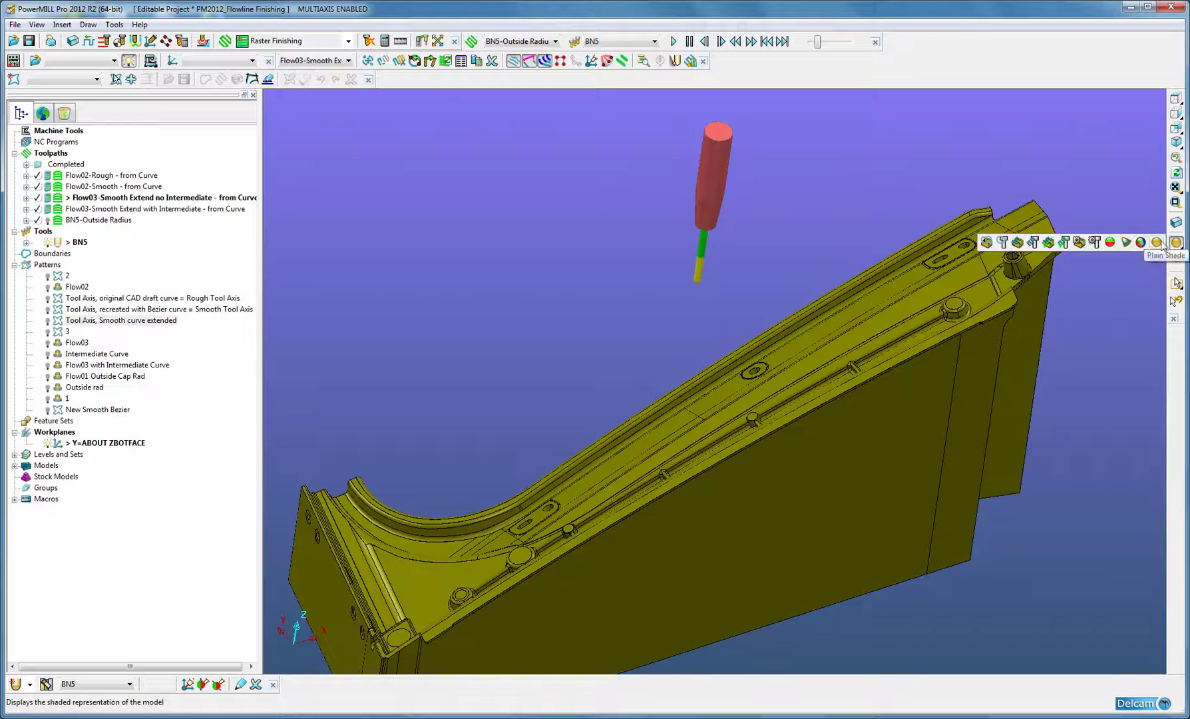
click(1110, 242)
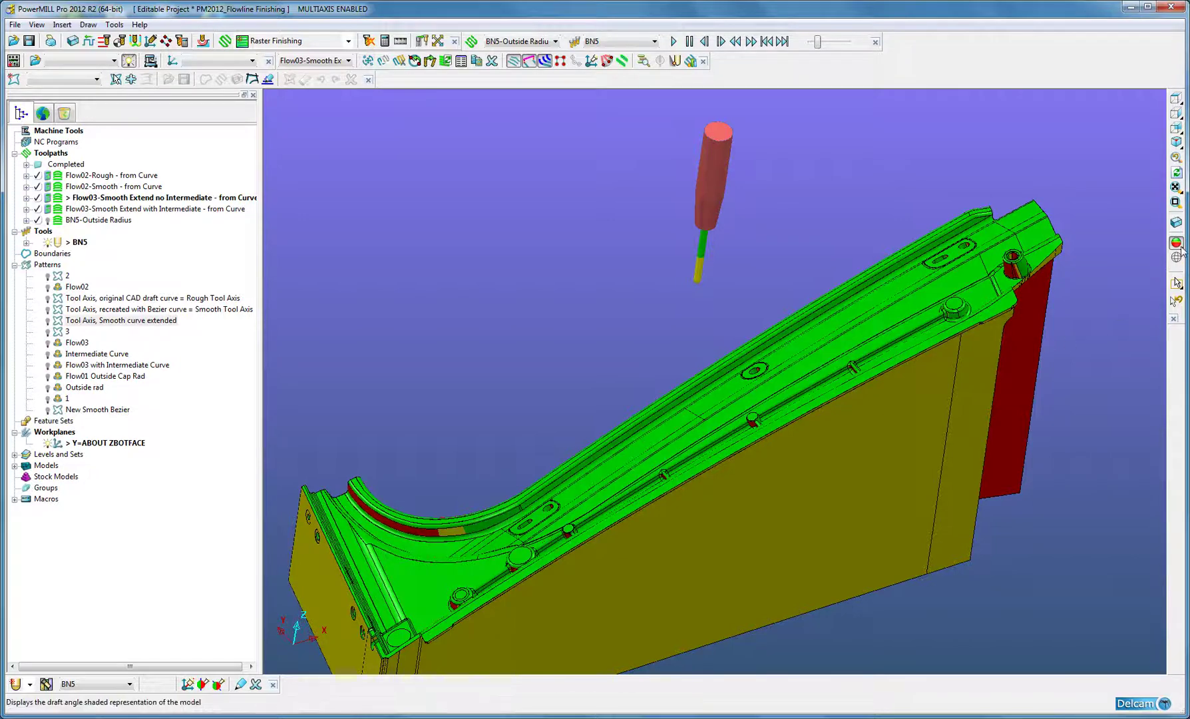
mouse_move(1176, 244)
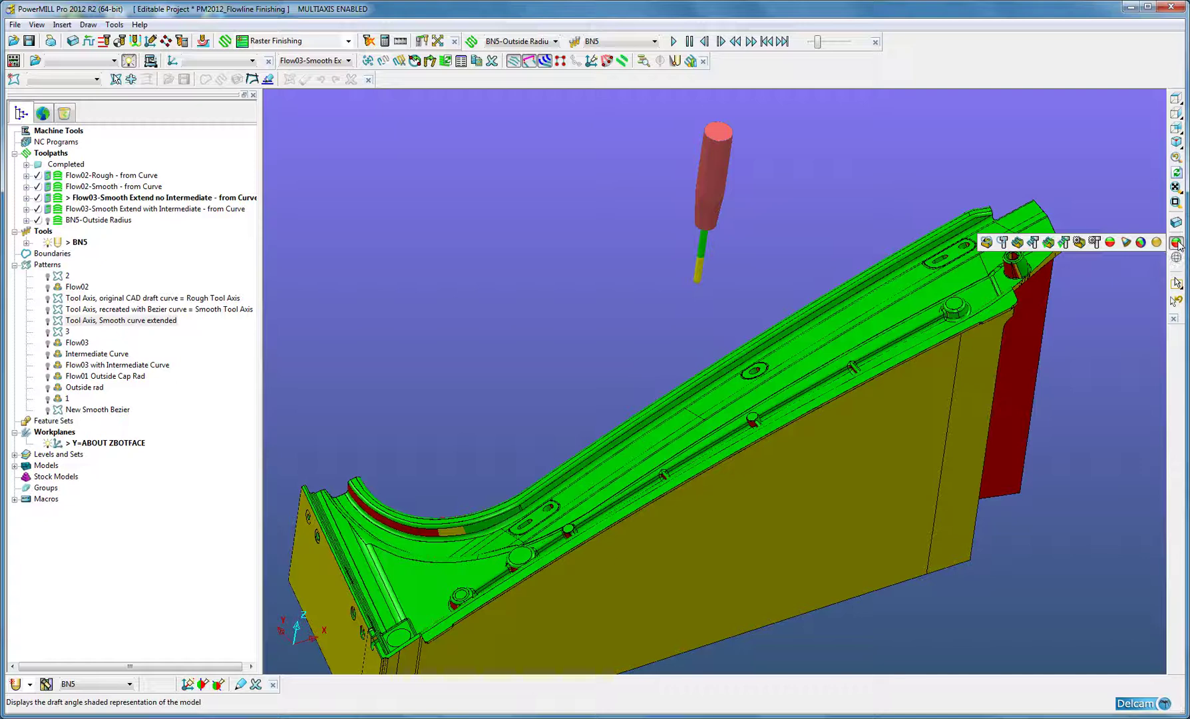
click(1156, 243)
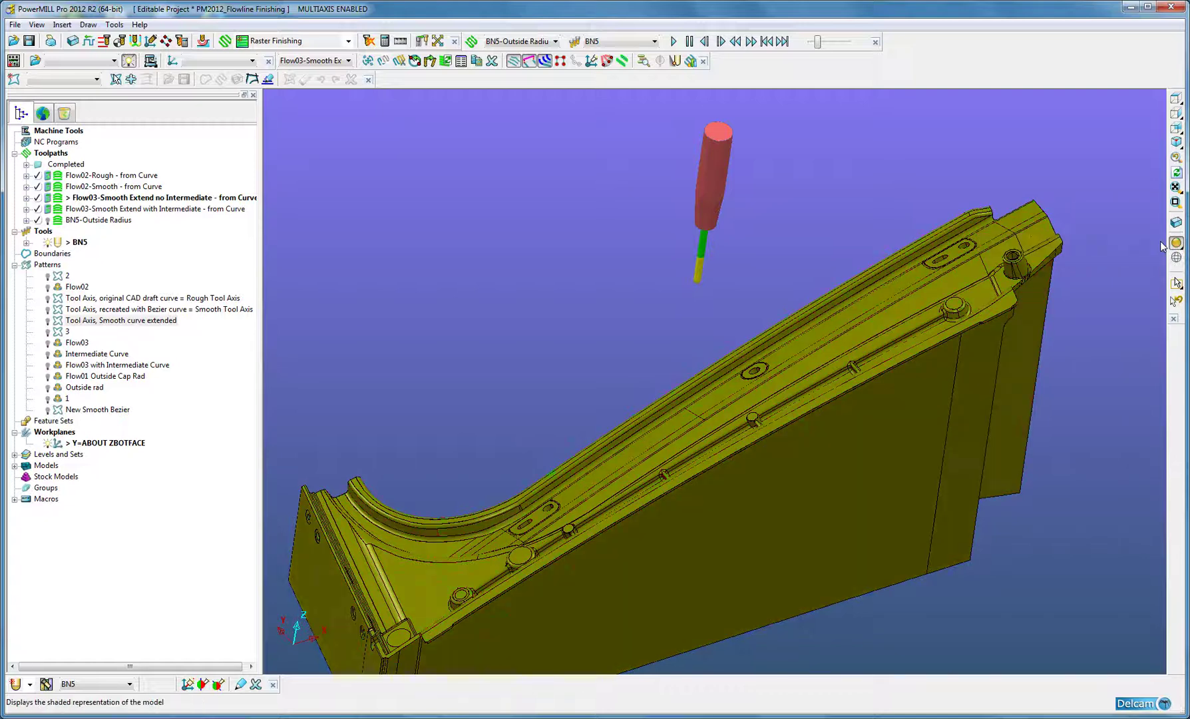
Display the Flow03 and 'Tool Axis, Smooth curve extended' patterns and orbit to see the curve's corner
click(47, 343)
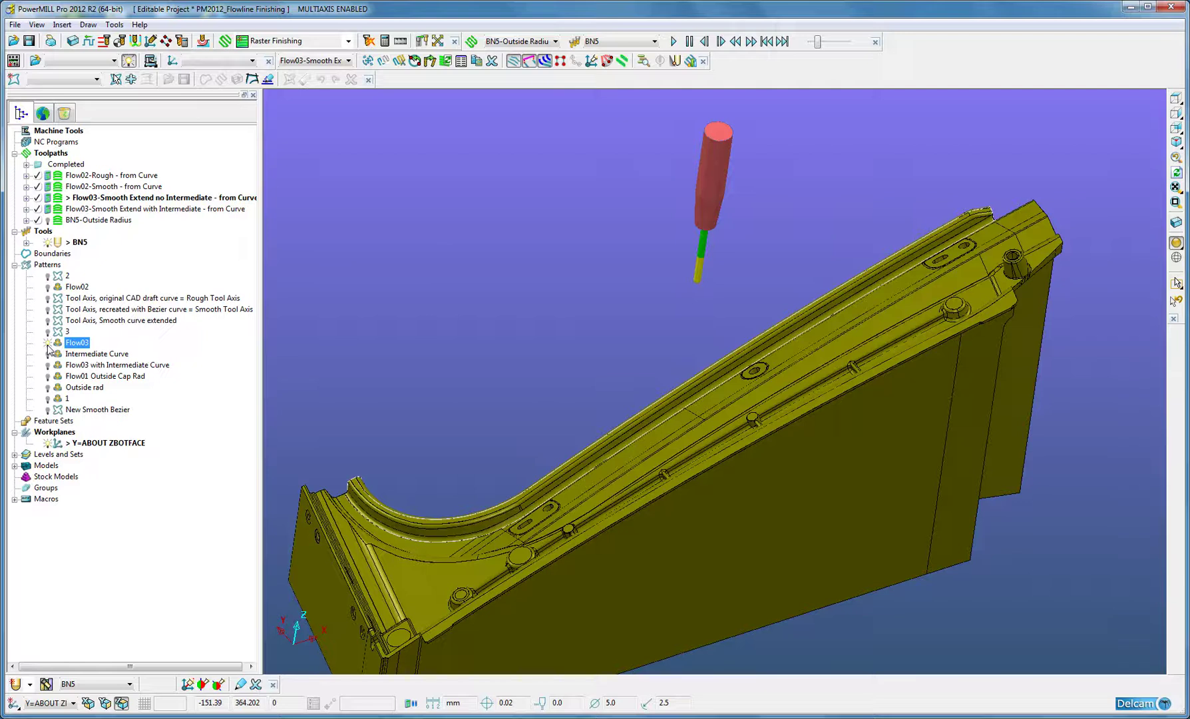
mouse_move(699, 392)
middle_down()
mouse_move(716, 377)
mouse_move(697, 371)
middle_up()
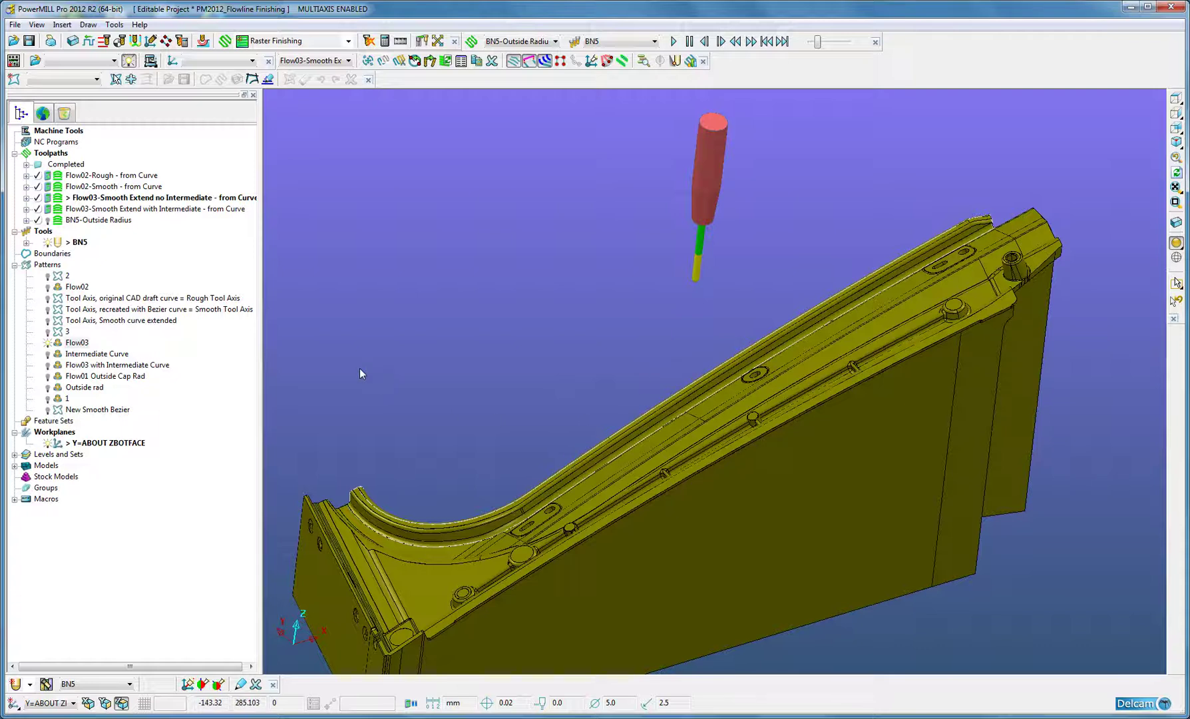
click(49, 320)
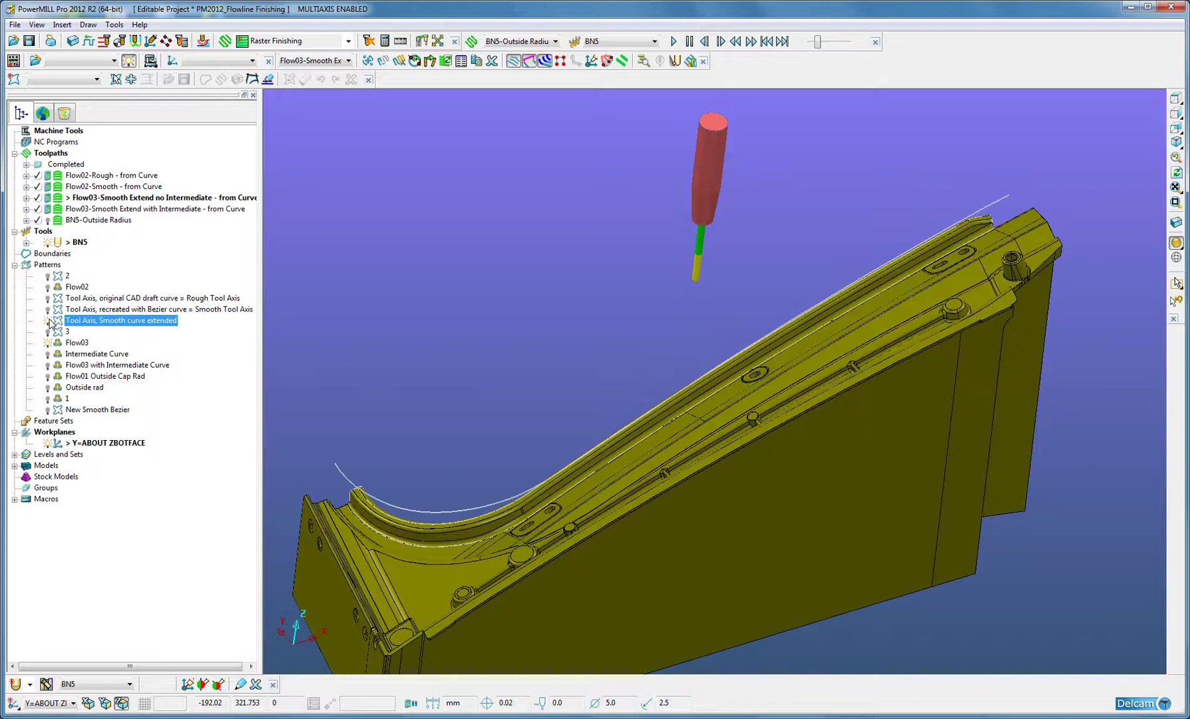
middle_drag(598, 478, 827, 404)
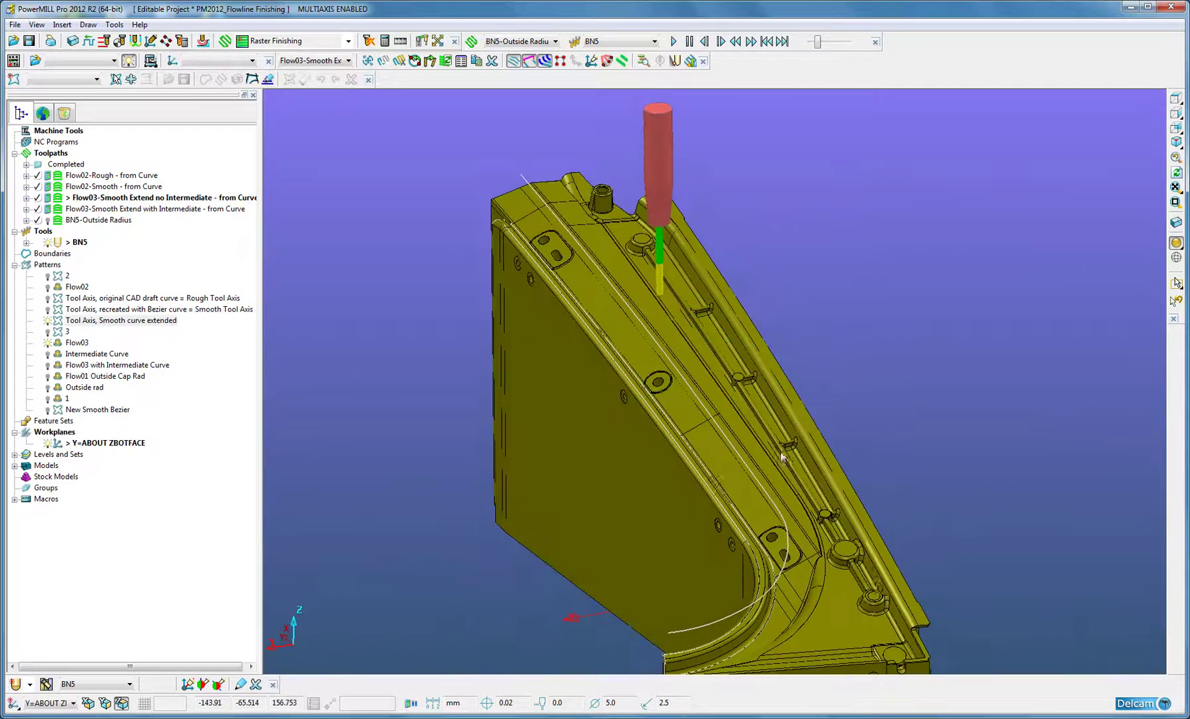
shift+middle_drag(775, 438, 768, 418)
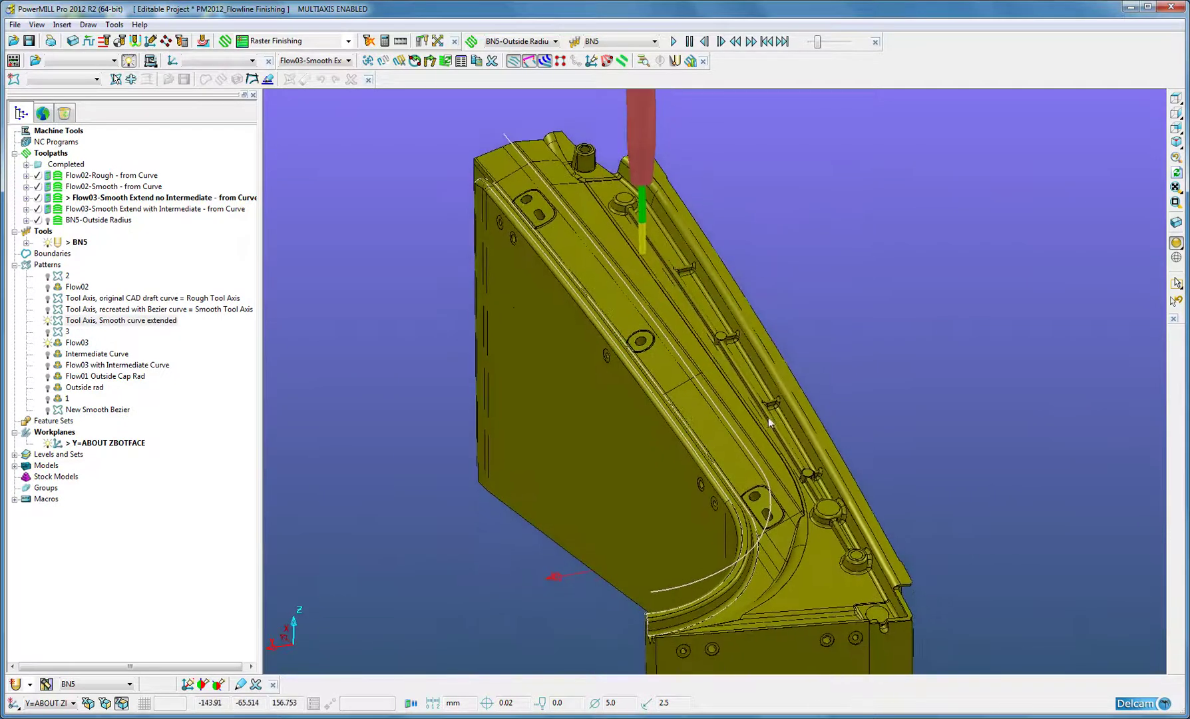
right_click(56, 204)
Recalculate Flow03-Smooth Extend no Intermediate with its tool axis taken from the smooth curve
click(91, 282)
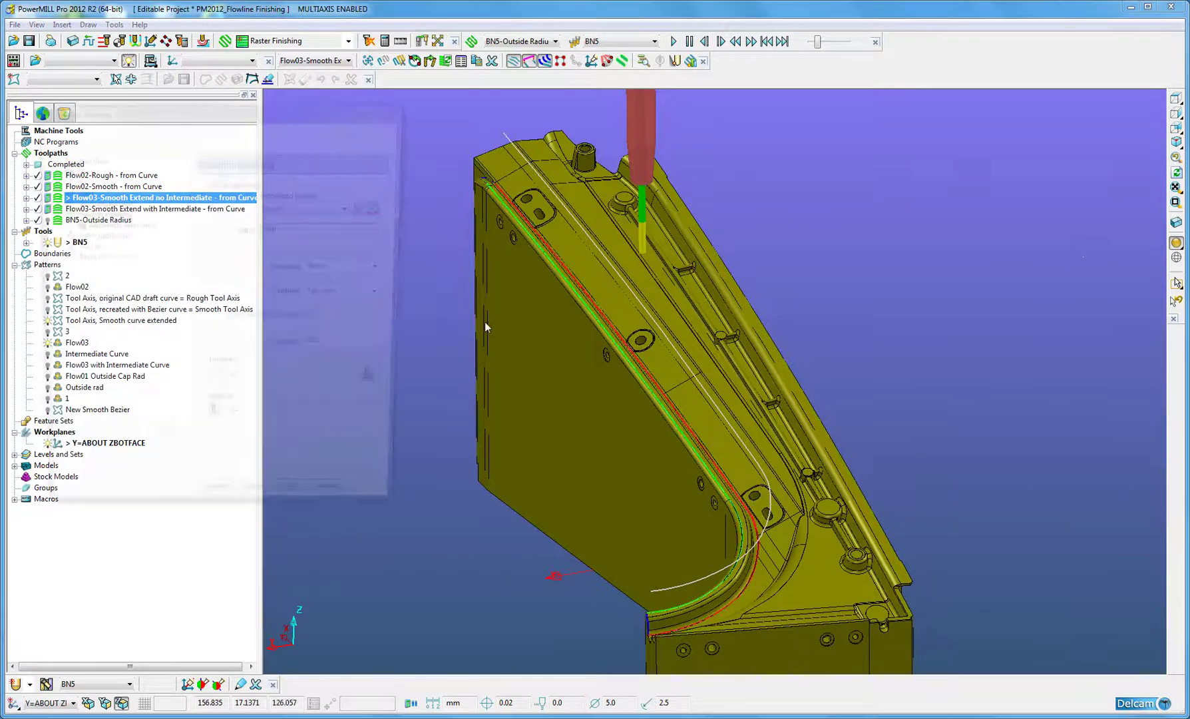
middle_drag(486, 314, 784, 365)
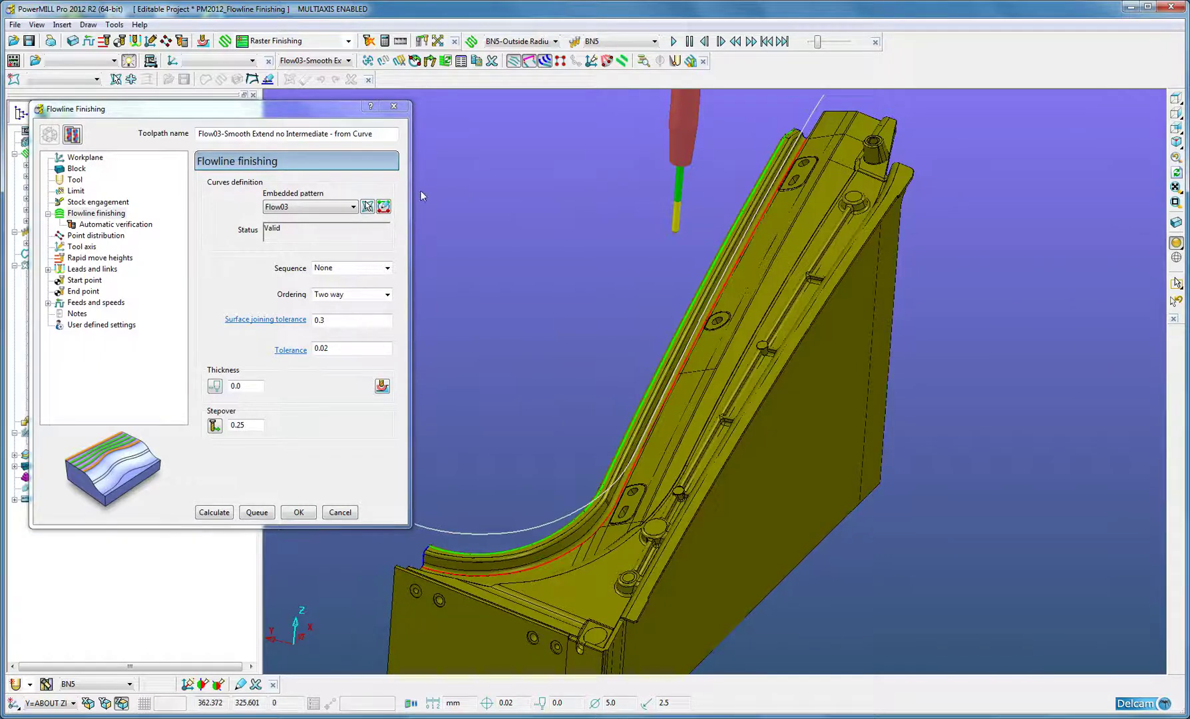
click(82, 246)
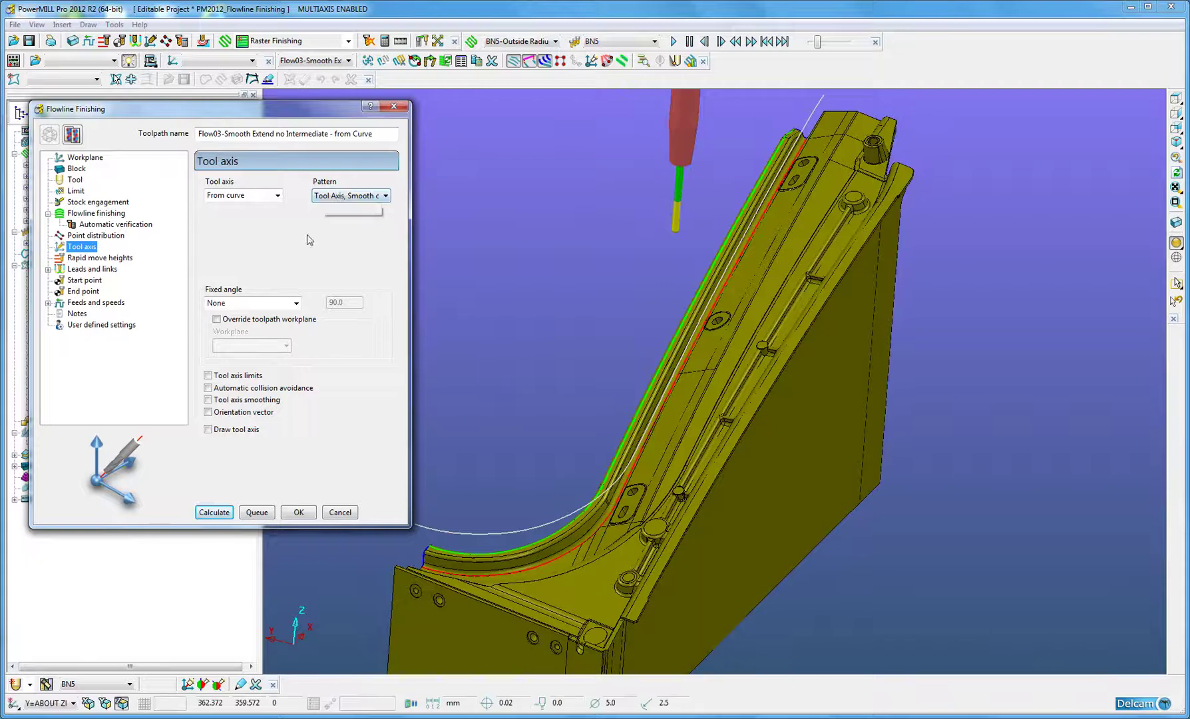
click(220, 513)
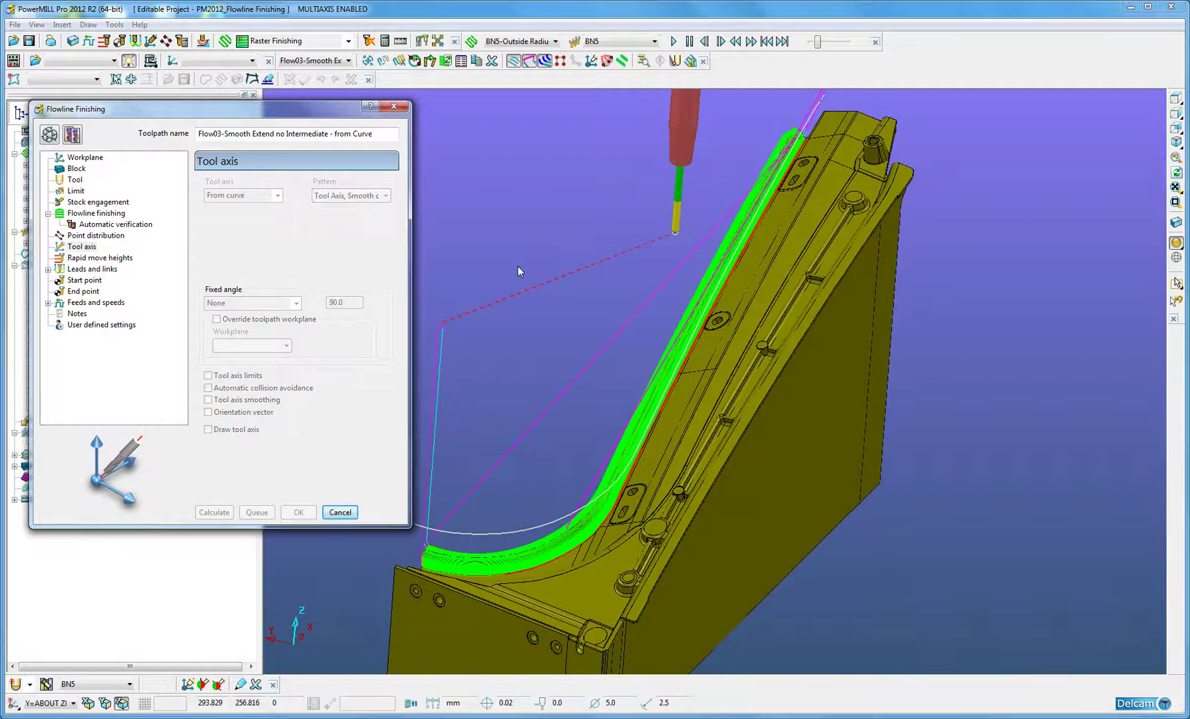
Orbit and zoom to inspect the recalculated toolpath from the flange side
middle_drag(681, 348, 660, 447)
scroll(661, 447, up, 5)
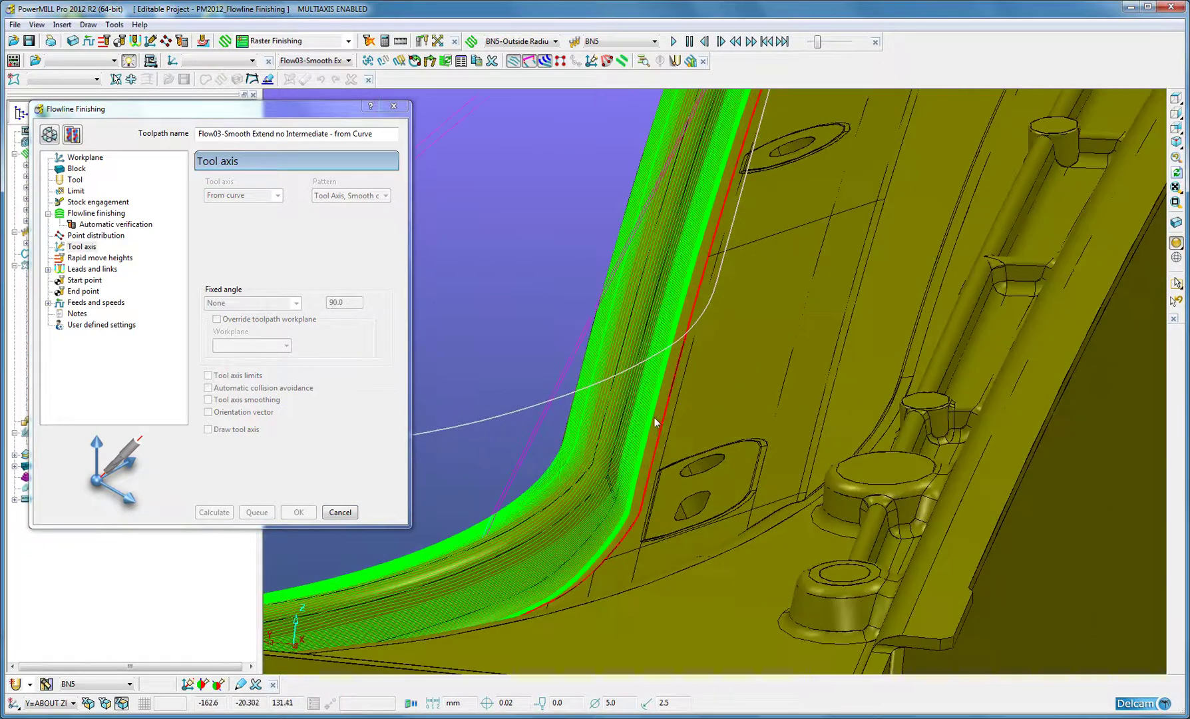
scroll(627, 398, down, 3)
mouse_move(632, 389)
middle_down()
mouse_move(649, 372)
mouse_move(627, 392)
middle_up()
scroll(638, 382, up, 3)
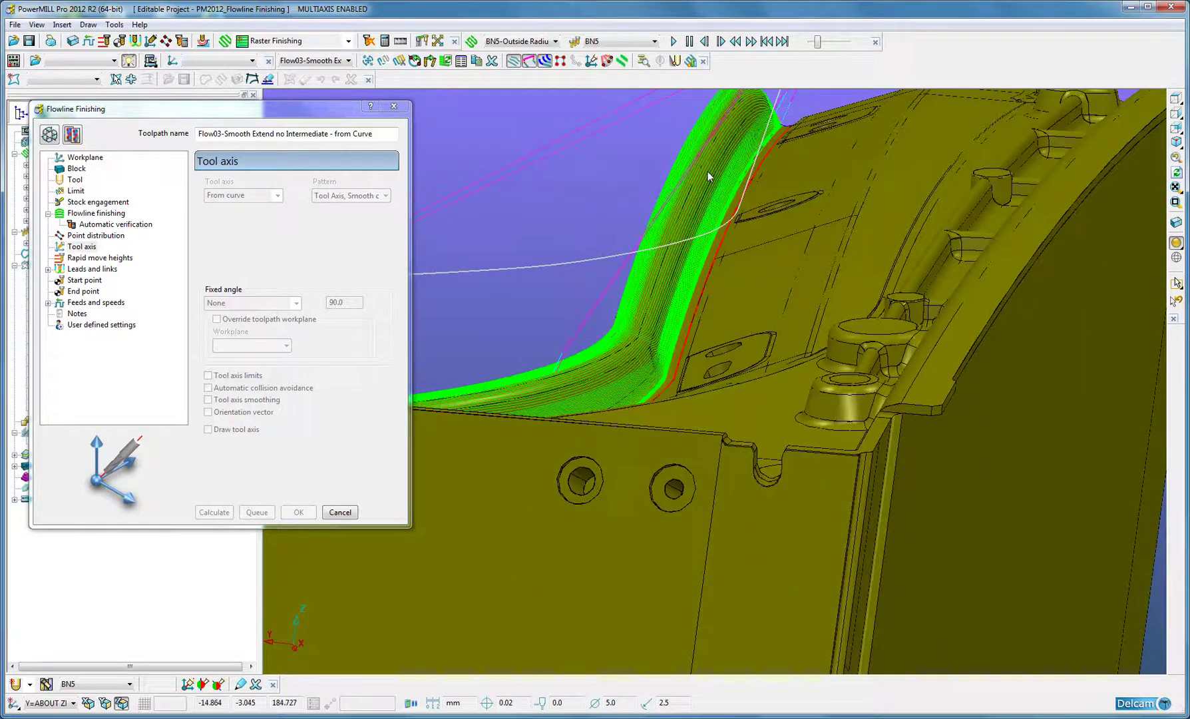
middle_drag(717, 244, 780, 399)
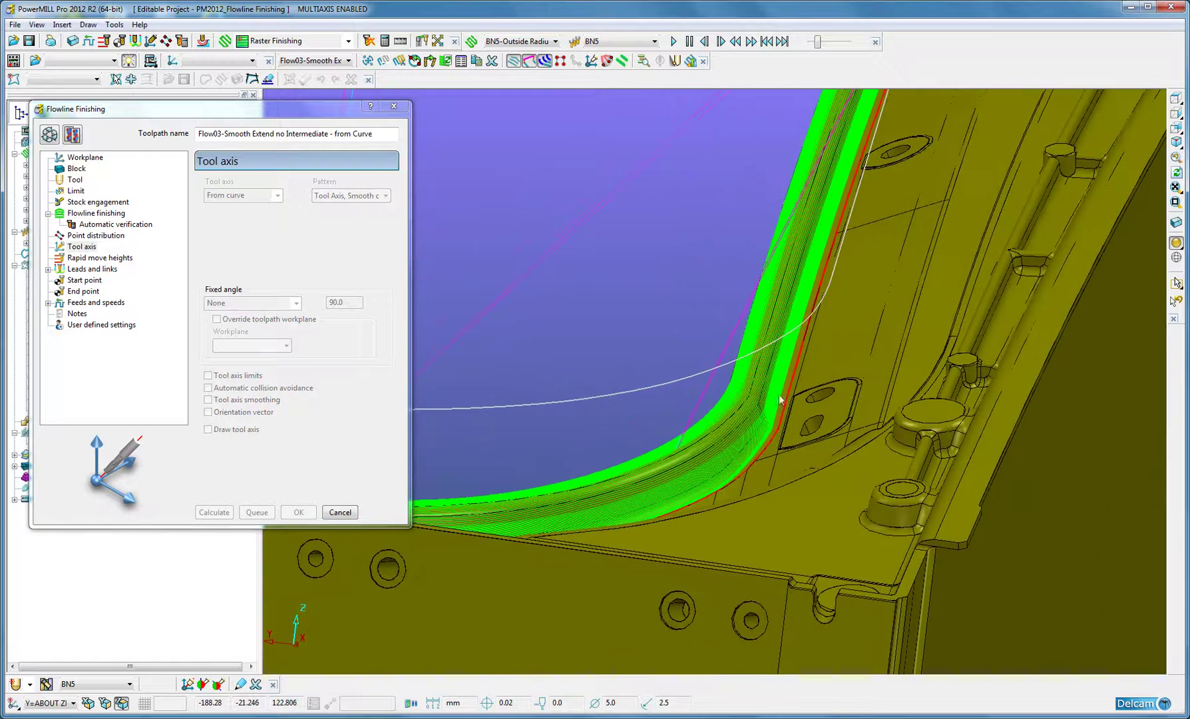
Switch to a side view and rotate along the toolpath's corner to inspect it from above
click(1177, 141)
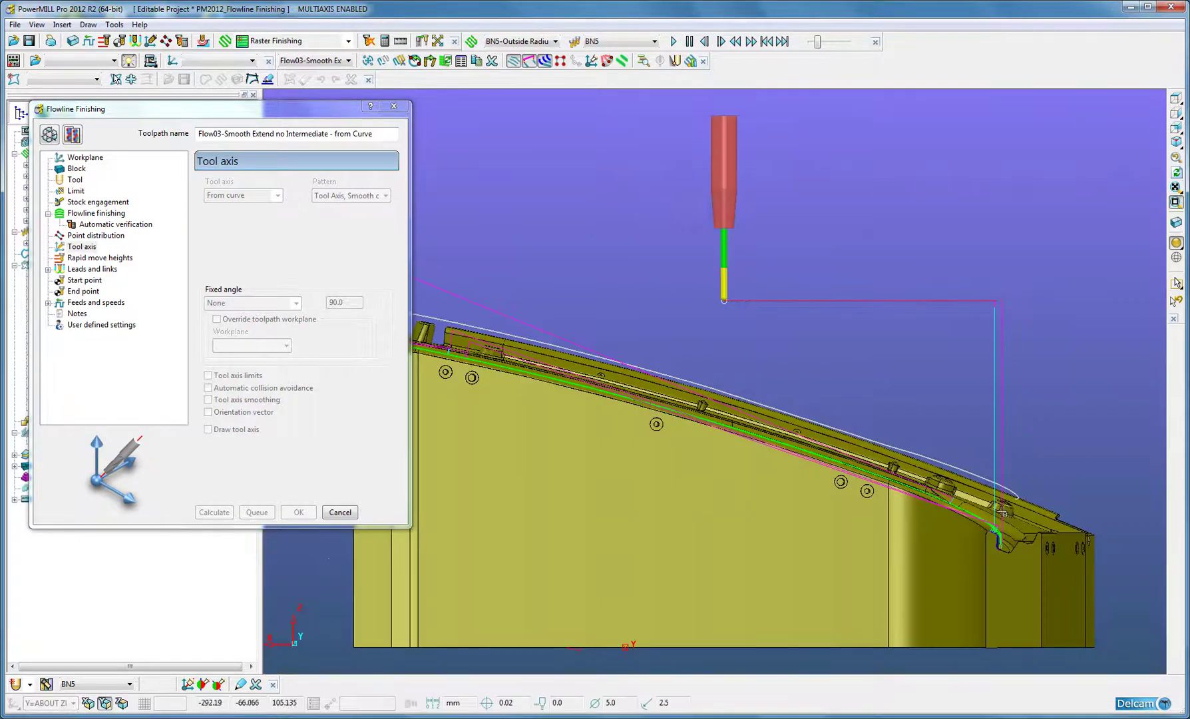
scroll(998, 512, up, 10)
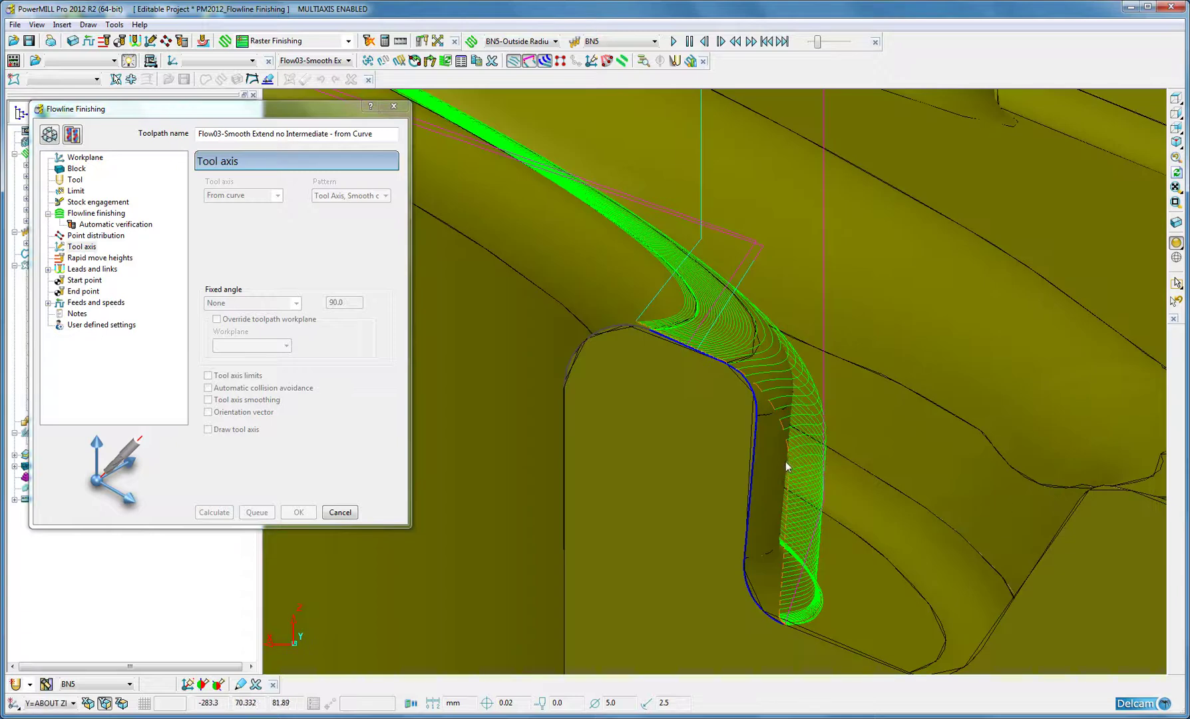
scroll(784, 467, down, 8)
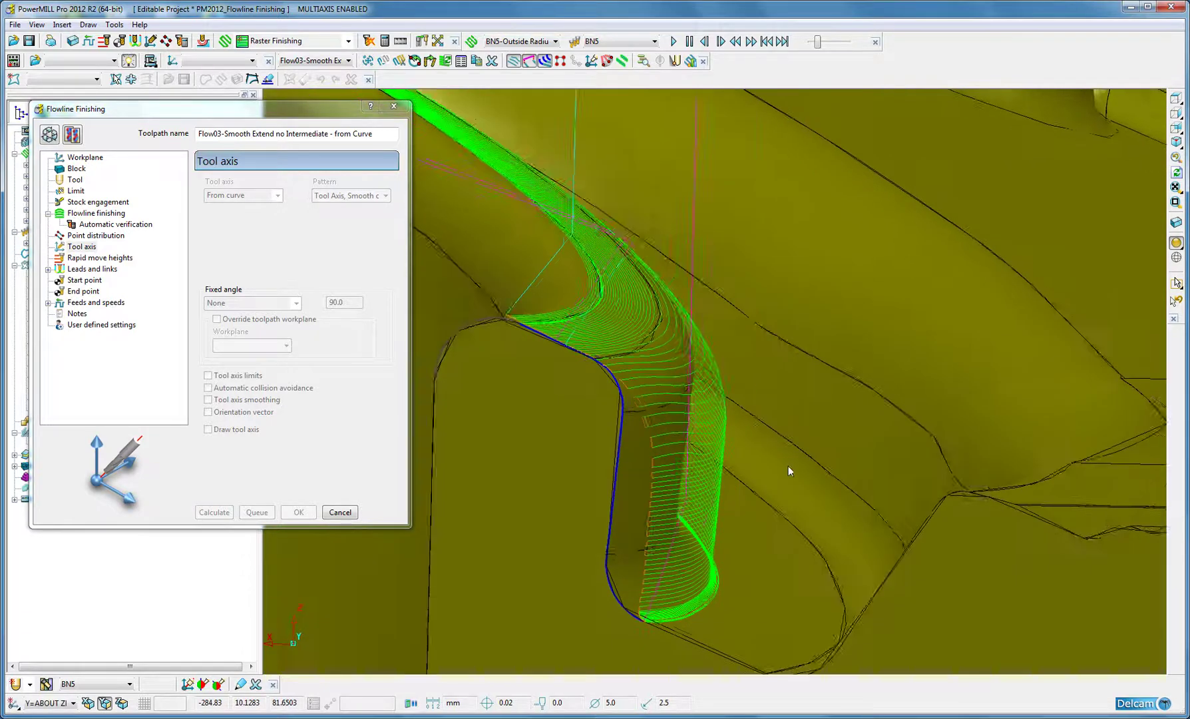
scroll(836, 427, up, 8)
scroll(830, 343, down, 8)
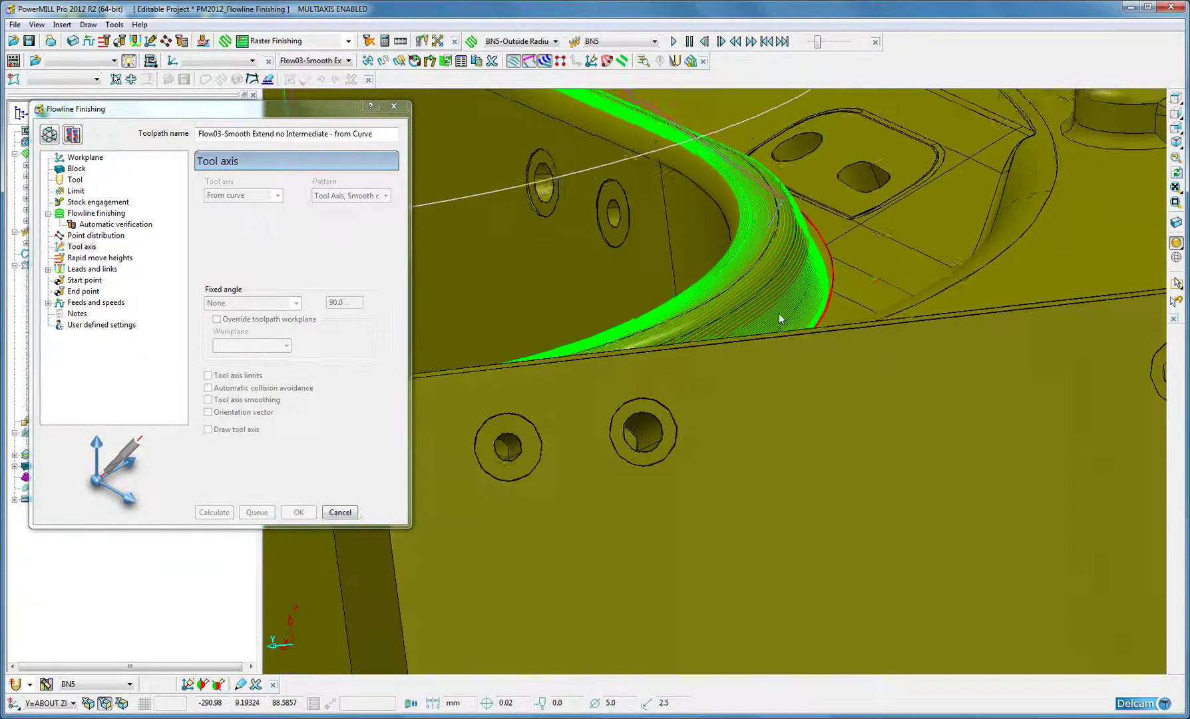
middle_drag(779, 312, 929, 297)
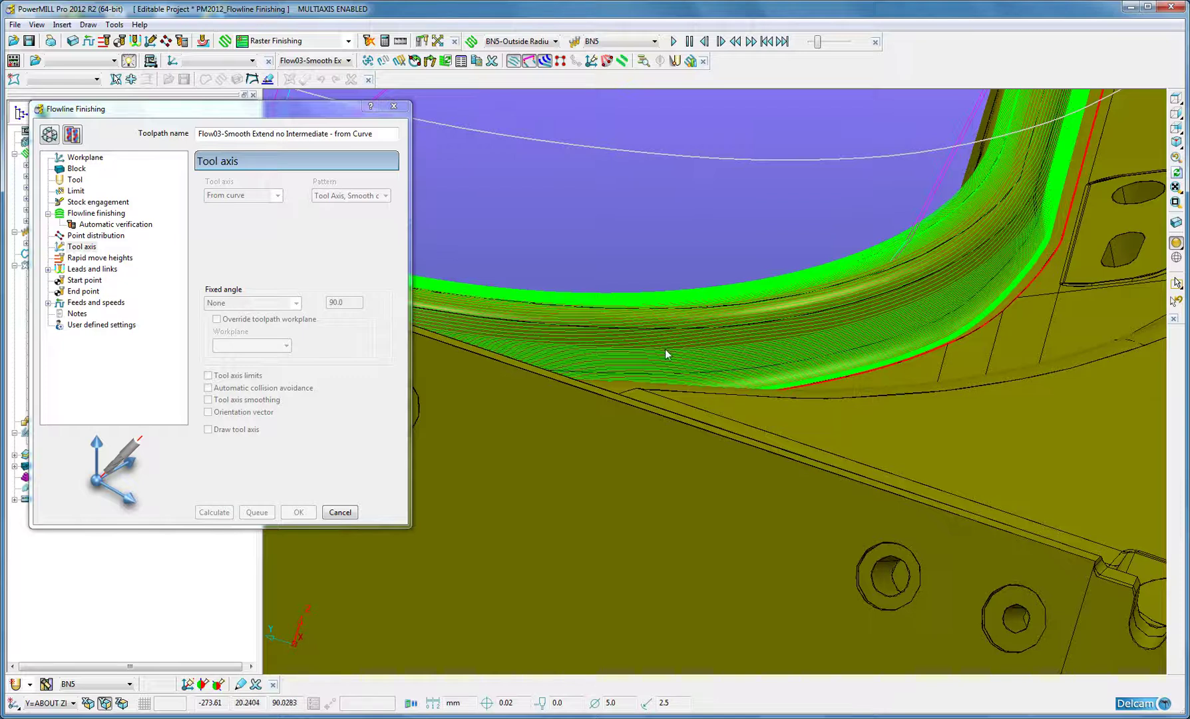
middle_drag(864, 328, 671, 322)
scroll(783, 379, down, 5)
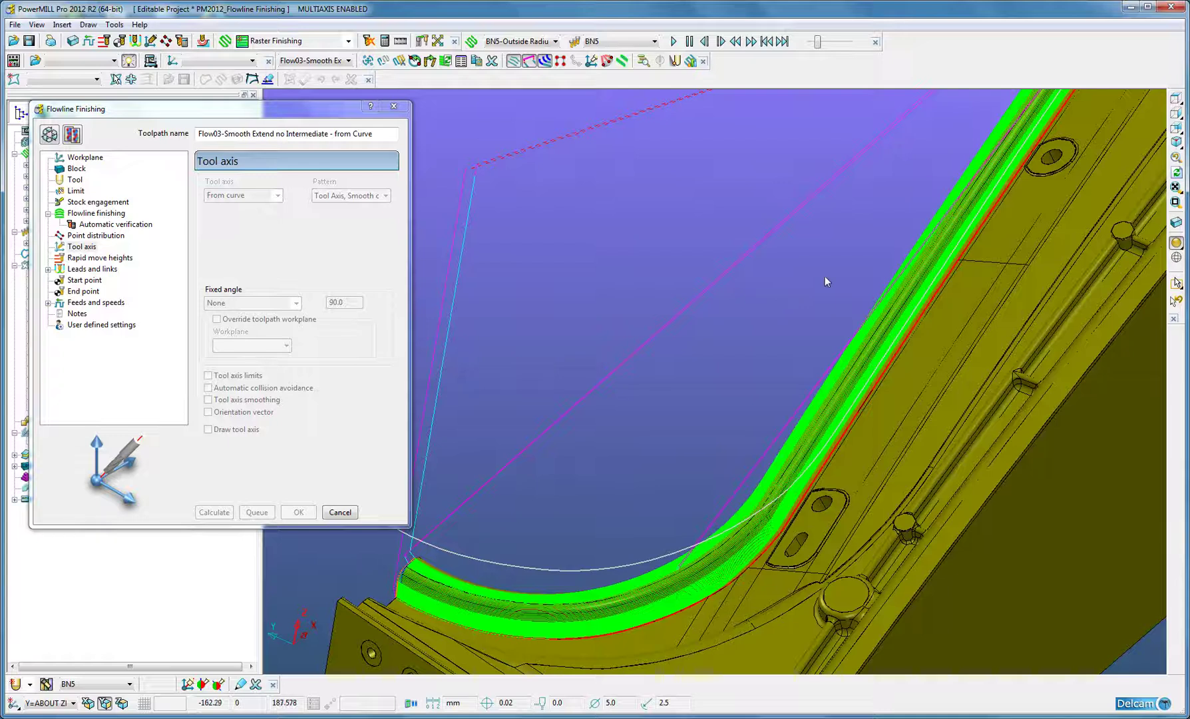
Close the toolpath settings and deactivate the Flow03-Smooth Extend no Intermediate toolpath
click(345, 512)
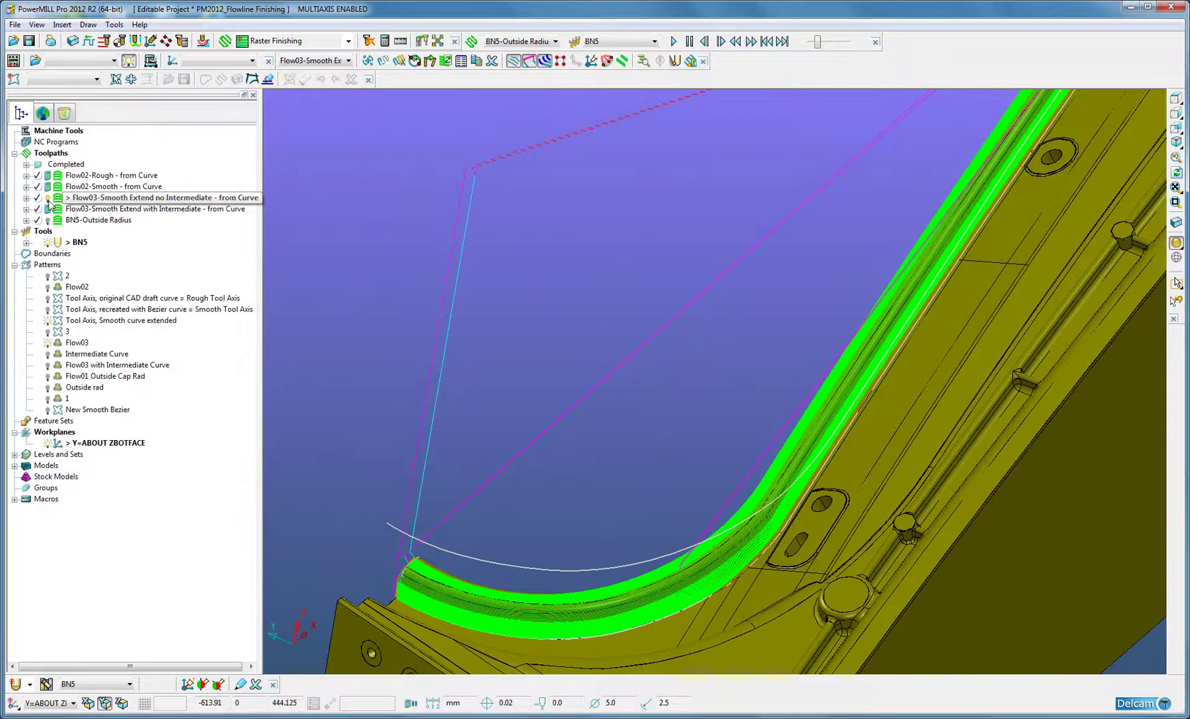
right_click(52, 199)
click(93, 217)
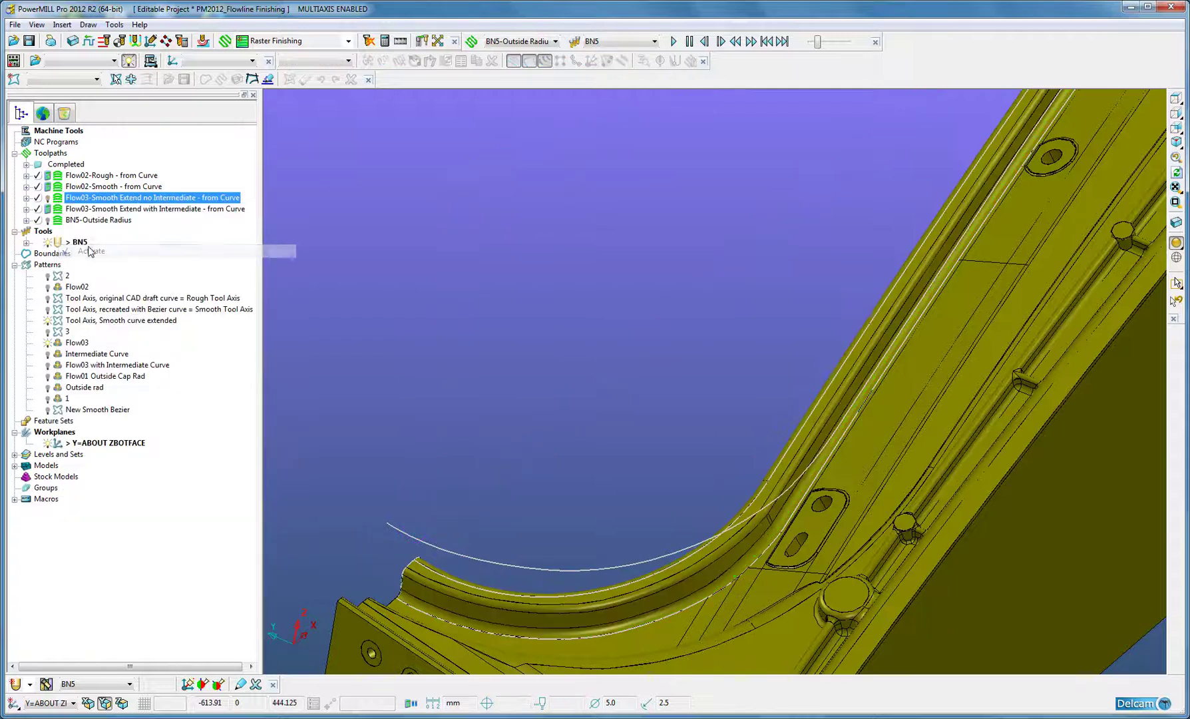
middle_drag(530, 271, 494, 282)
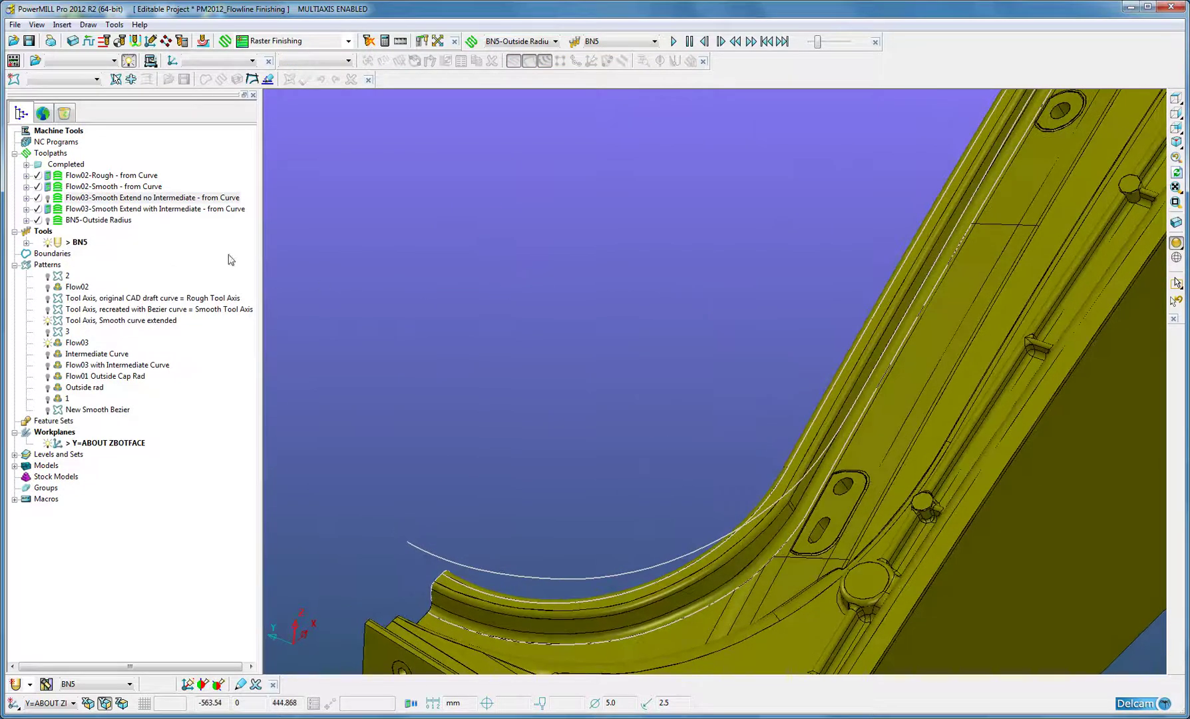
Hide the Flow03 pattern, show the Intermediate Curve, and view it above the capping radius
click(47, 342)
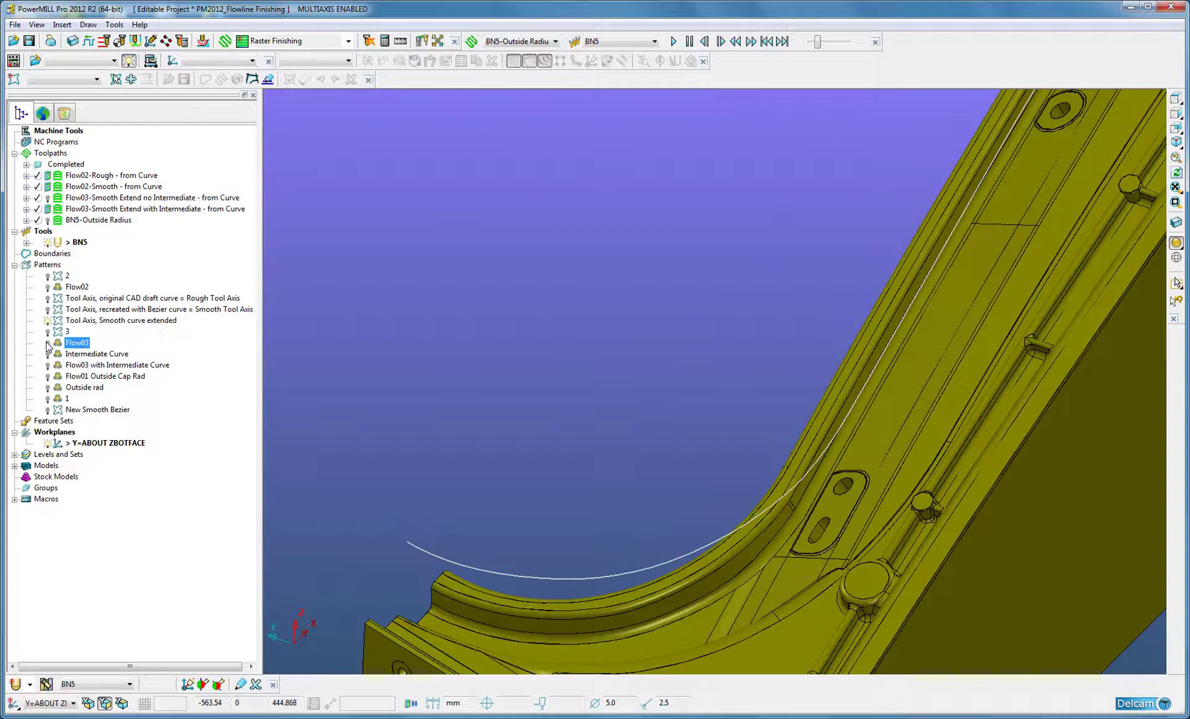
middle_drag(784, 454, 909, 475)
click(47, 353)
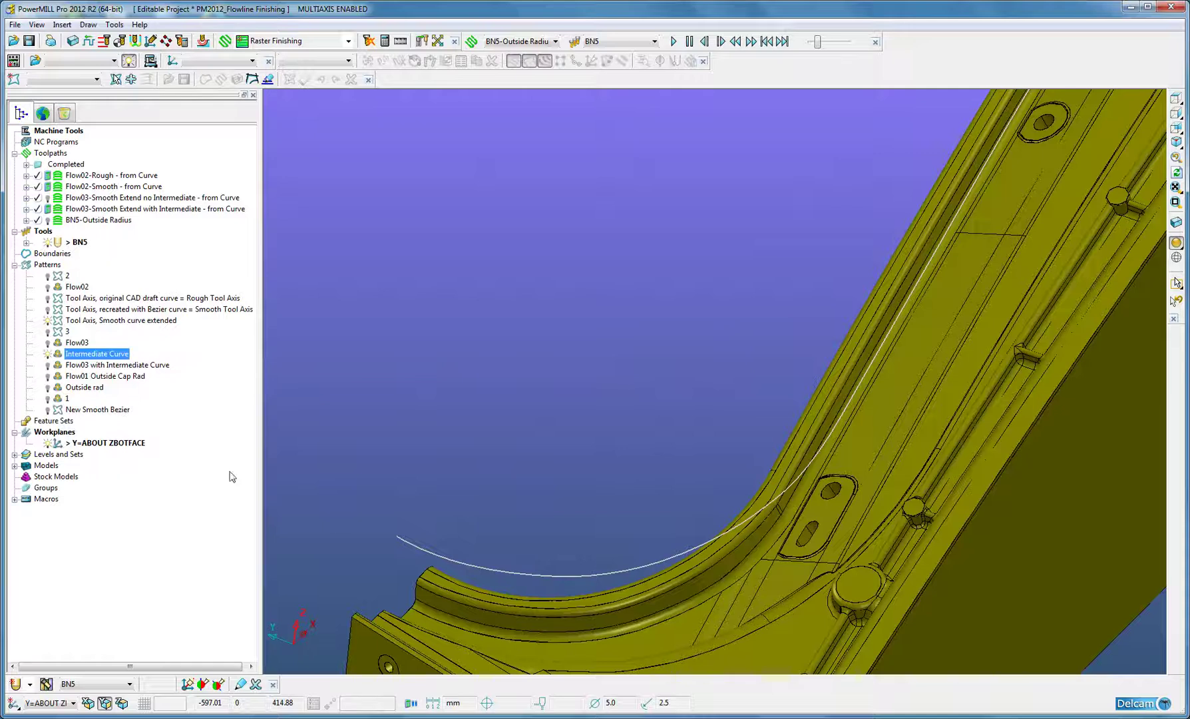
scroll(504, 480, up, 2)
scroll(459, 533, up, 3)
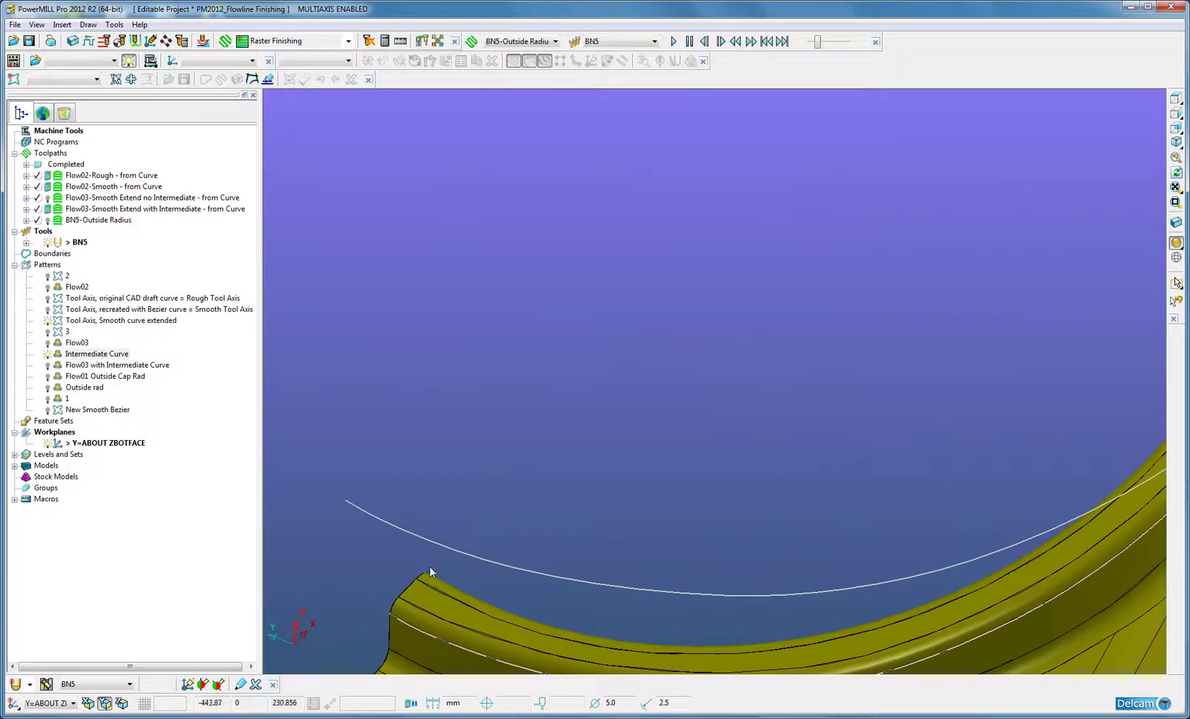
shift+middle_drag(436, 608, 347, 406)
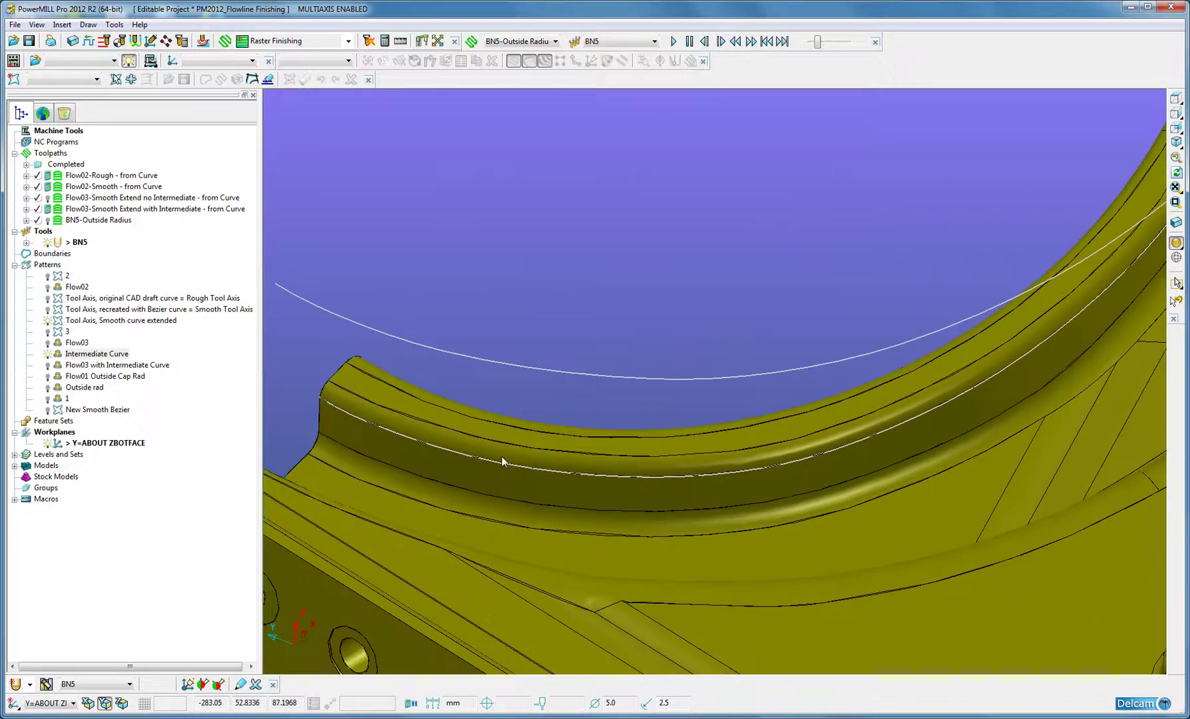
middle_drag(758, 452, 503, 579)
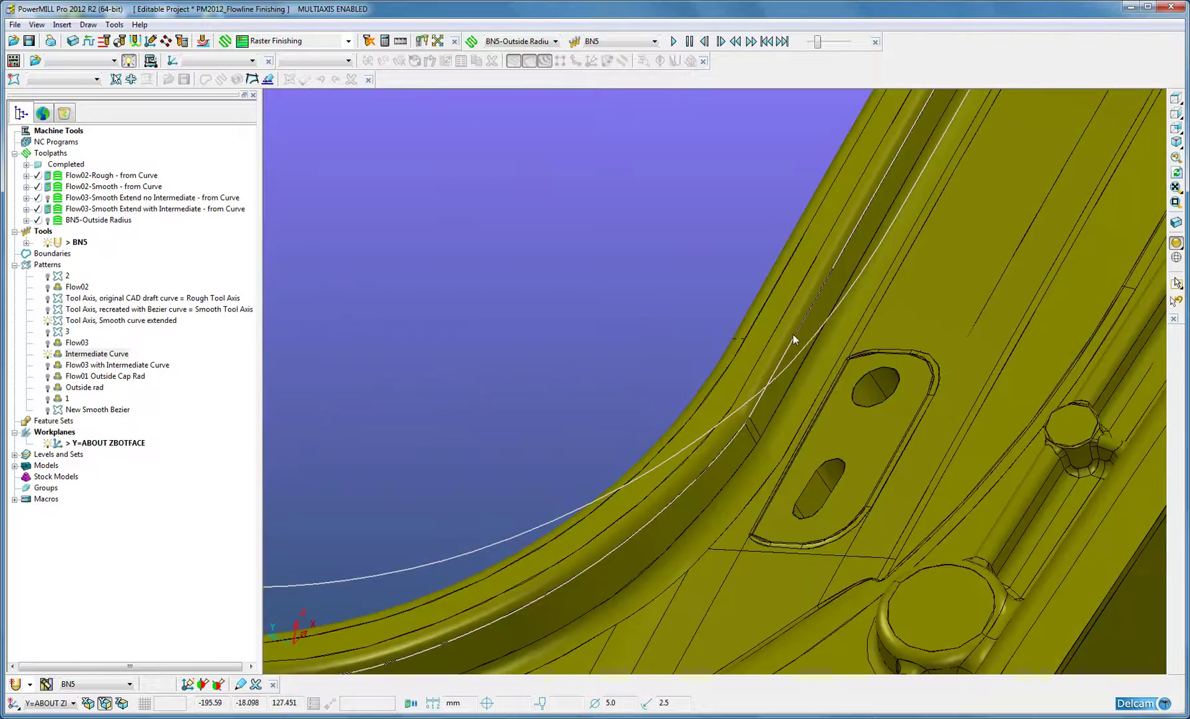
middle_drag(782, 350, 659, 400)
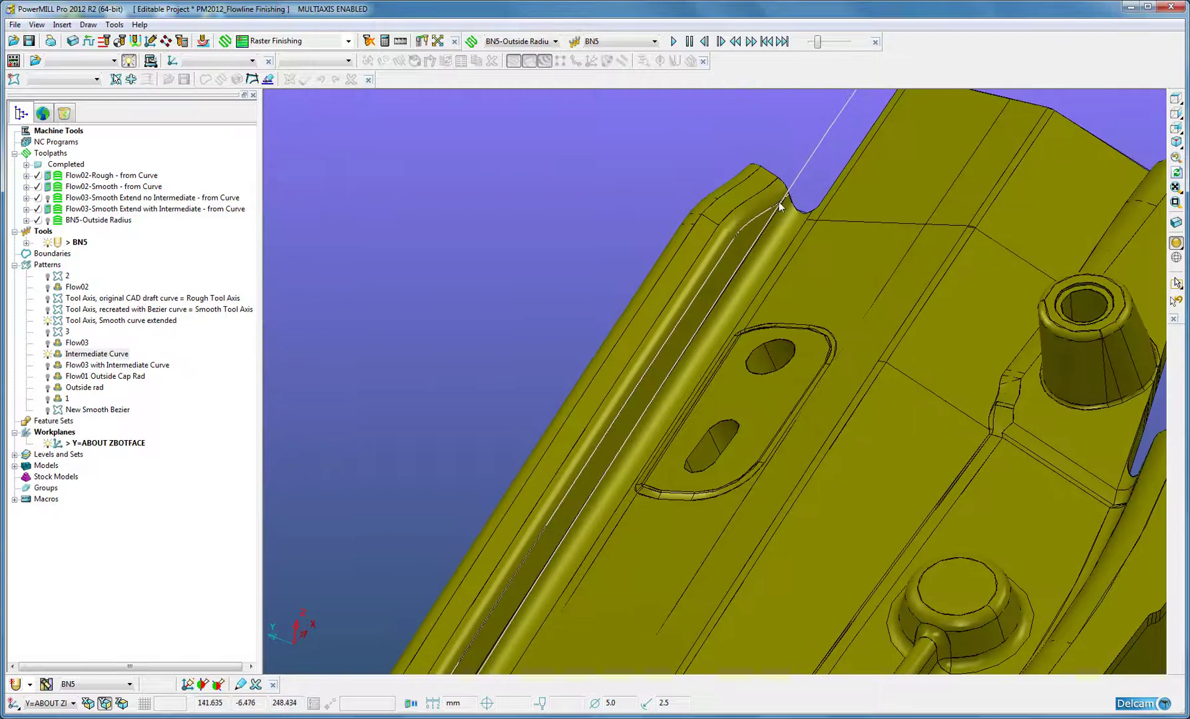
click(1175, 187)
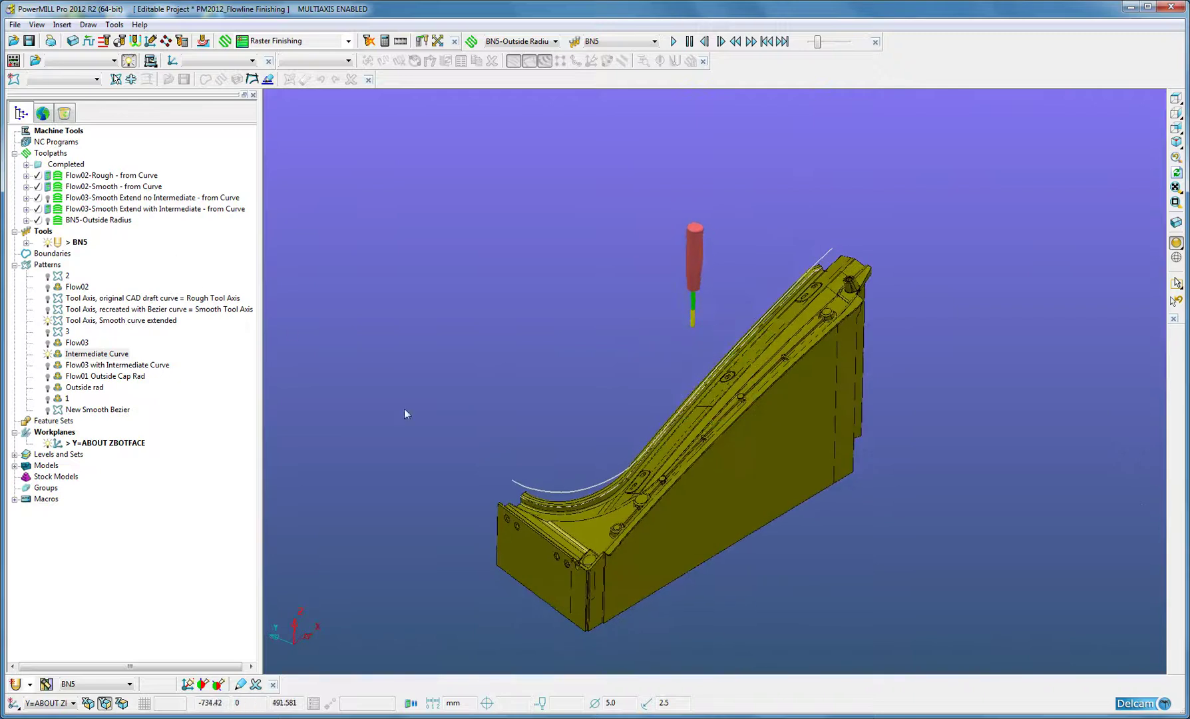
scroll(559, 517, up, 5)
scroll(466, 466, up, 3)
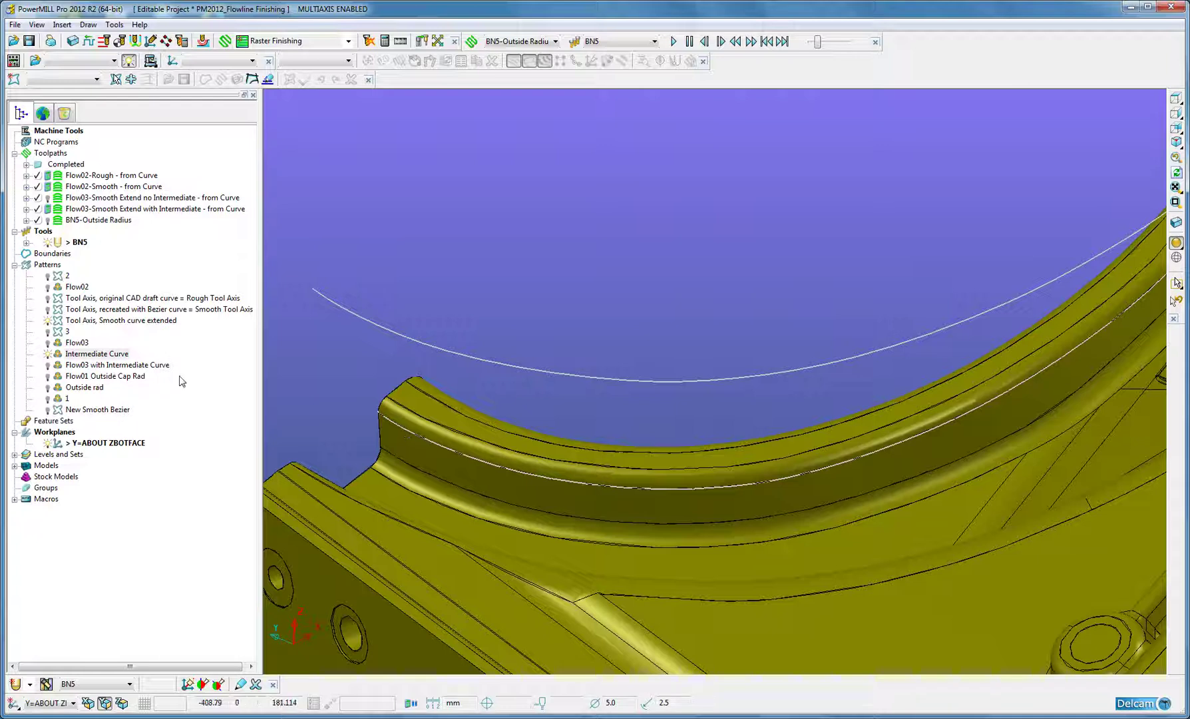
Copy the Flow03 pattern as Flow03_1, display it and make it the active pattern
click(47, 353)
click(58, 344)
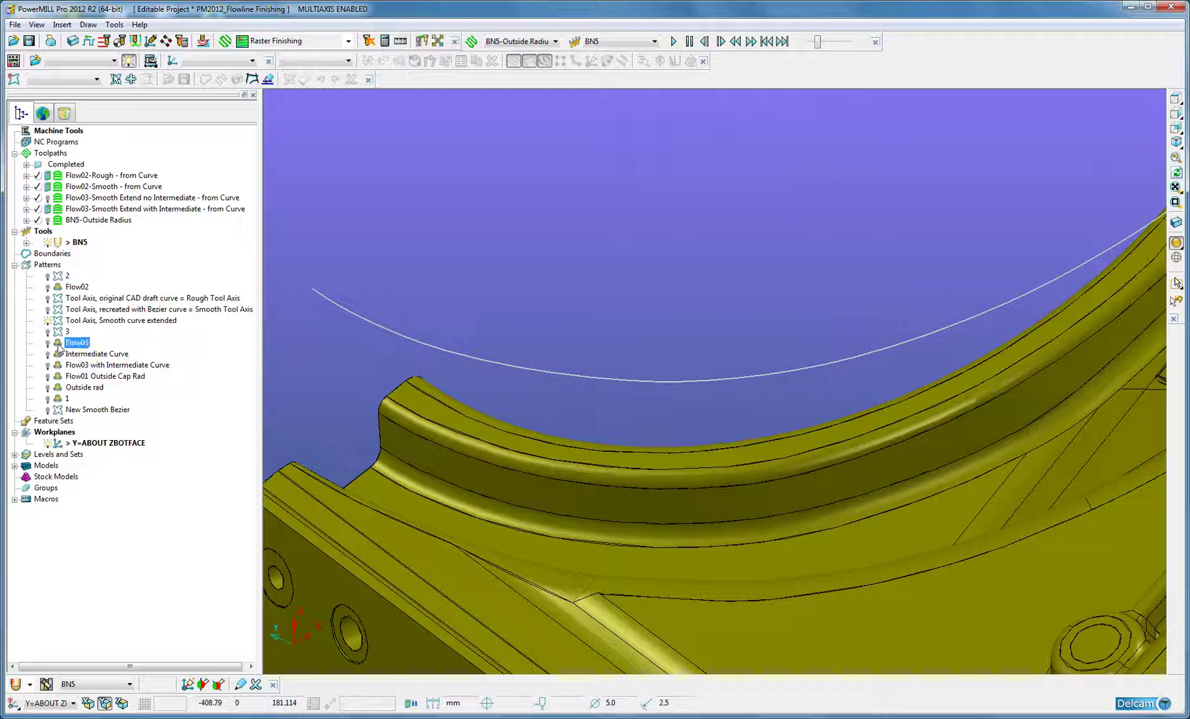
drag(58, 343, 50, 267)
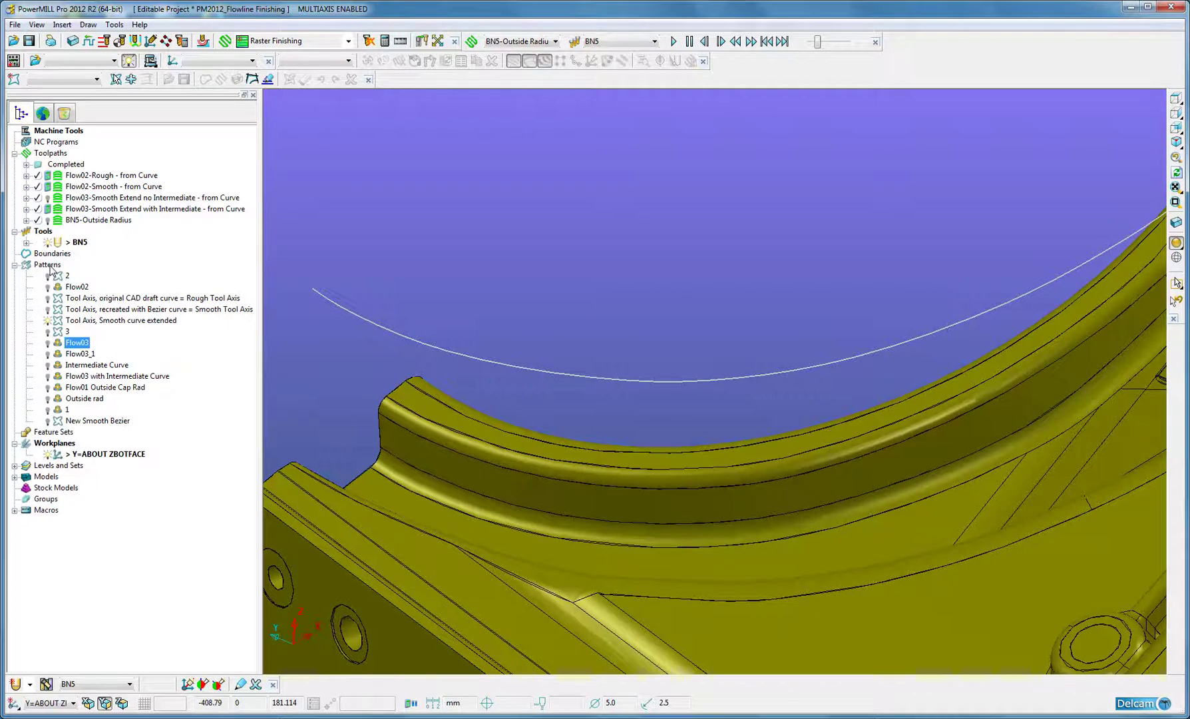
click(62, 355)
click(48, 355)
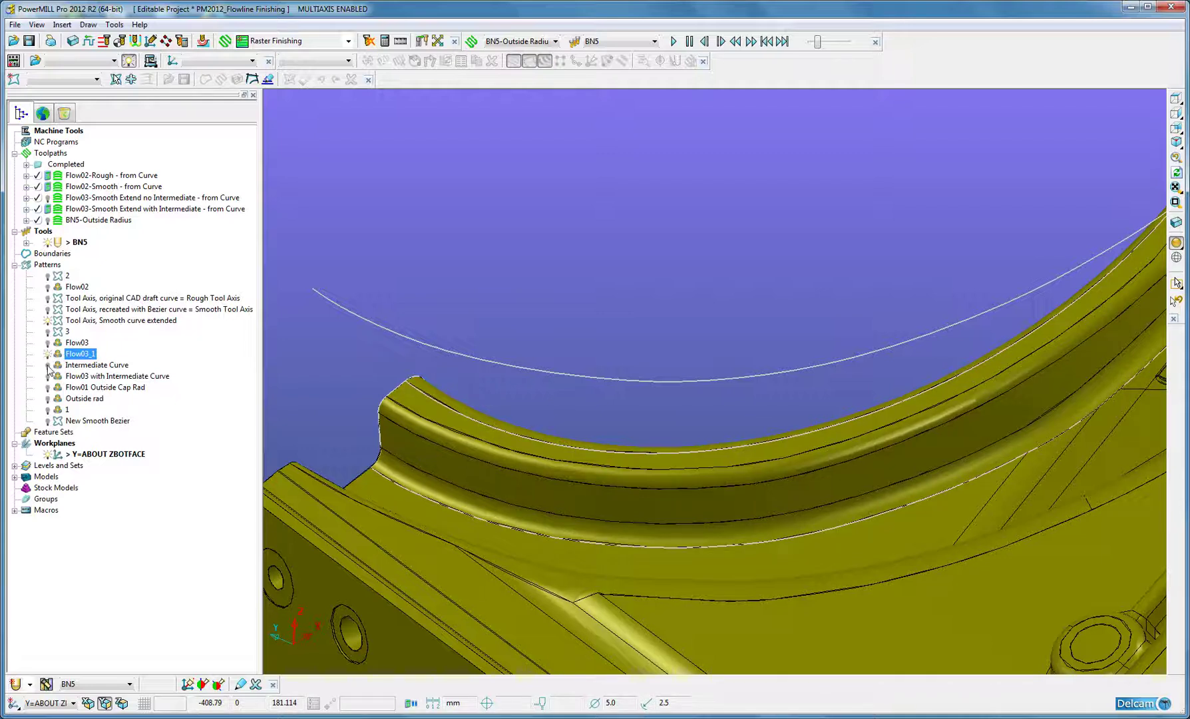
right_click(57, 355)
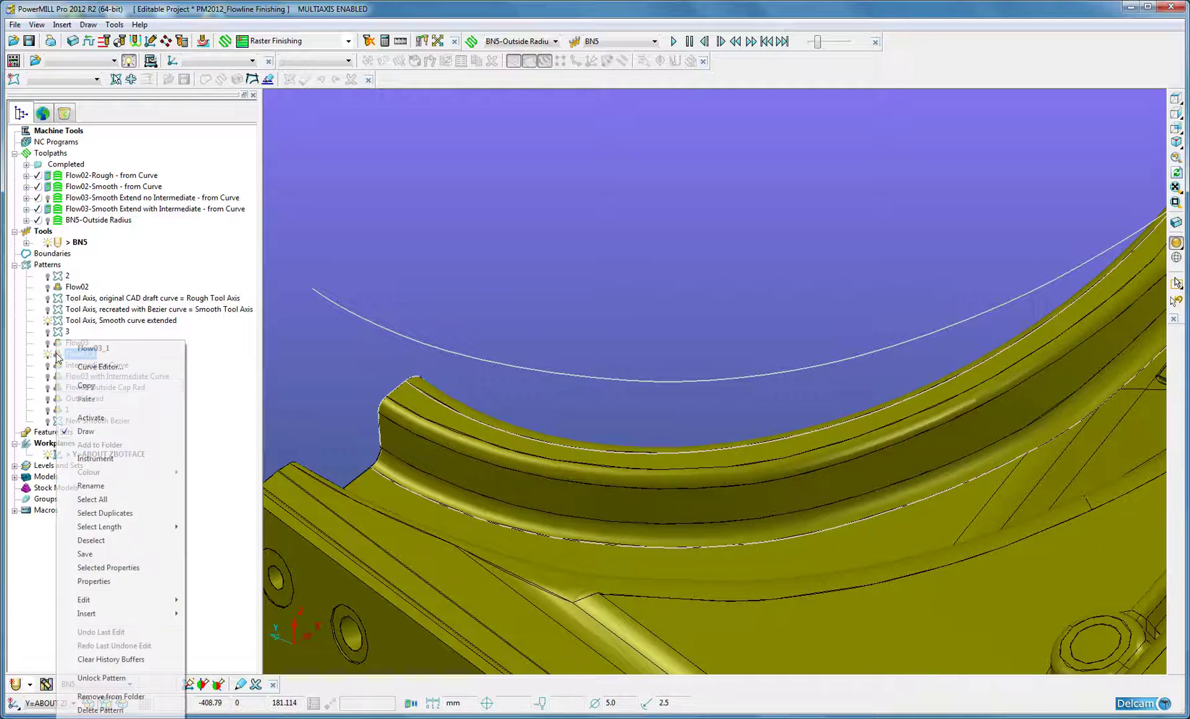
click(95, 417)
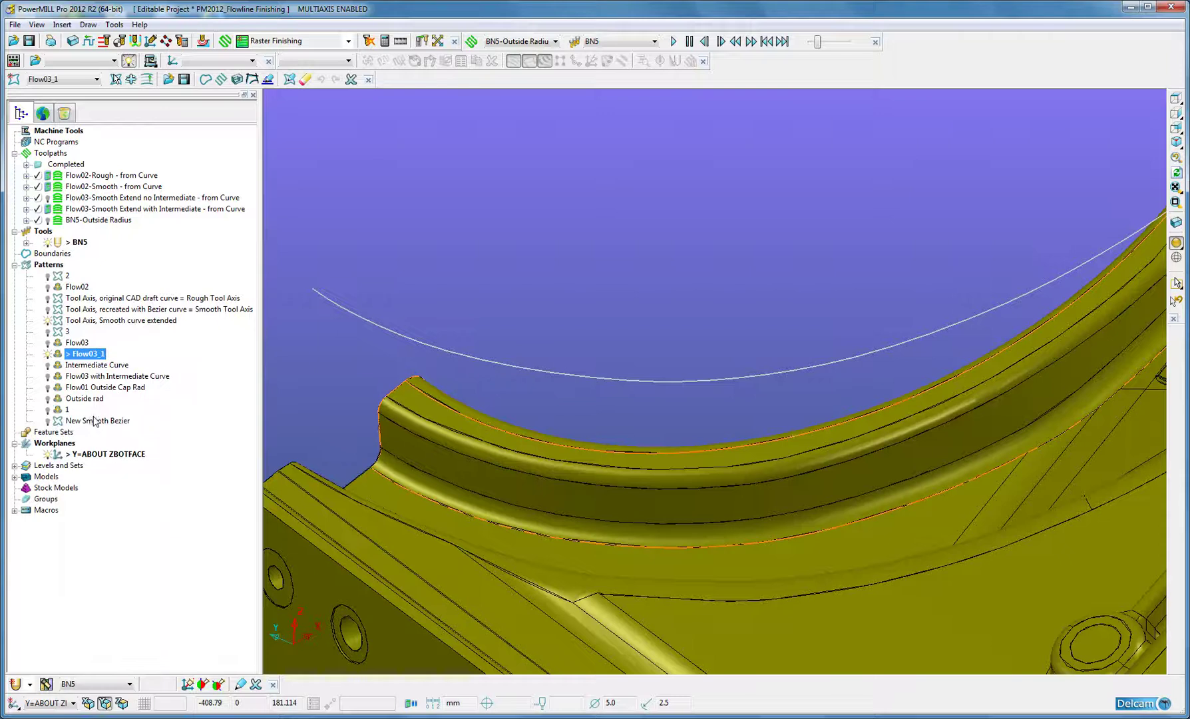
Pick the model edges along the capping radius and accept them into Flow03_1
click(131, 80)
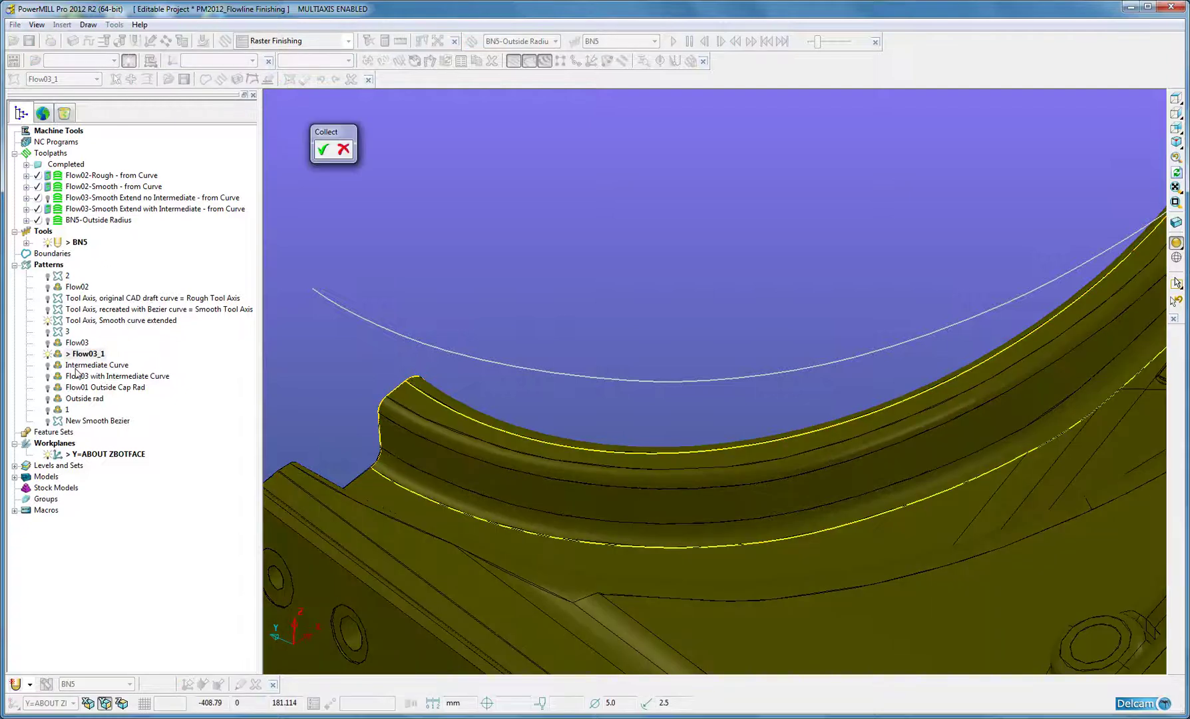
click(48, 365)
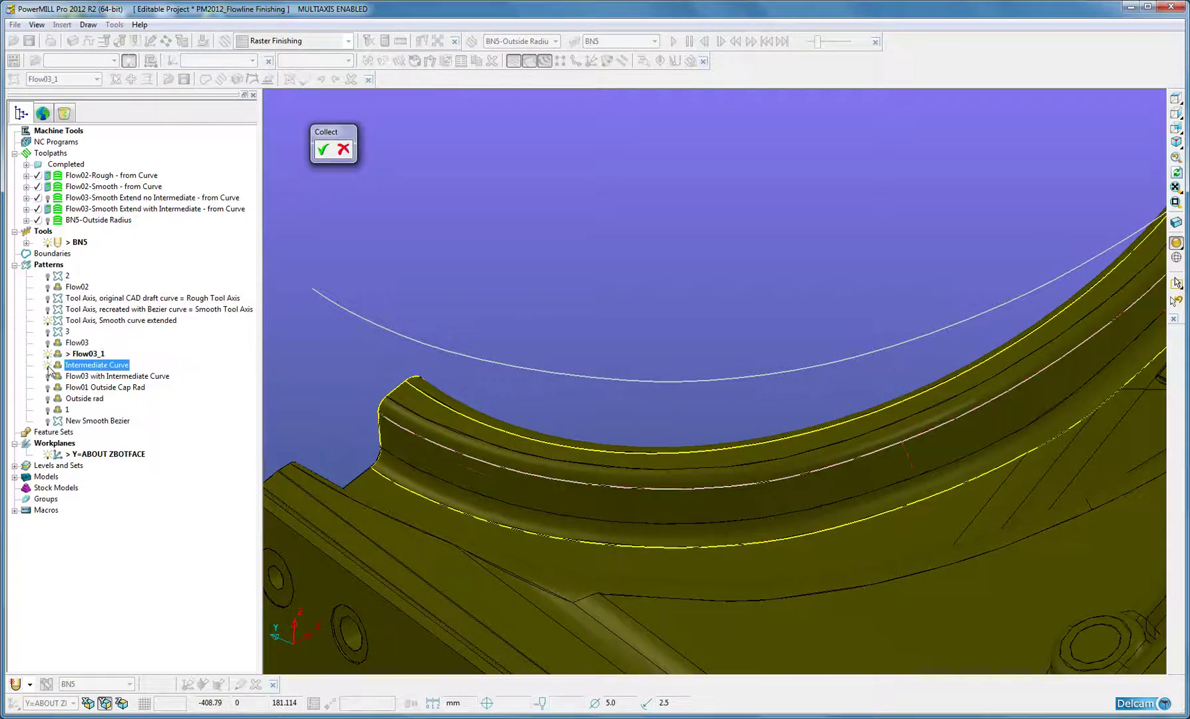
click(430, 439)
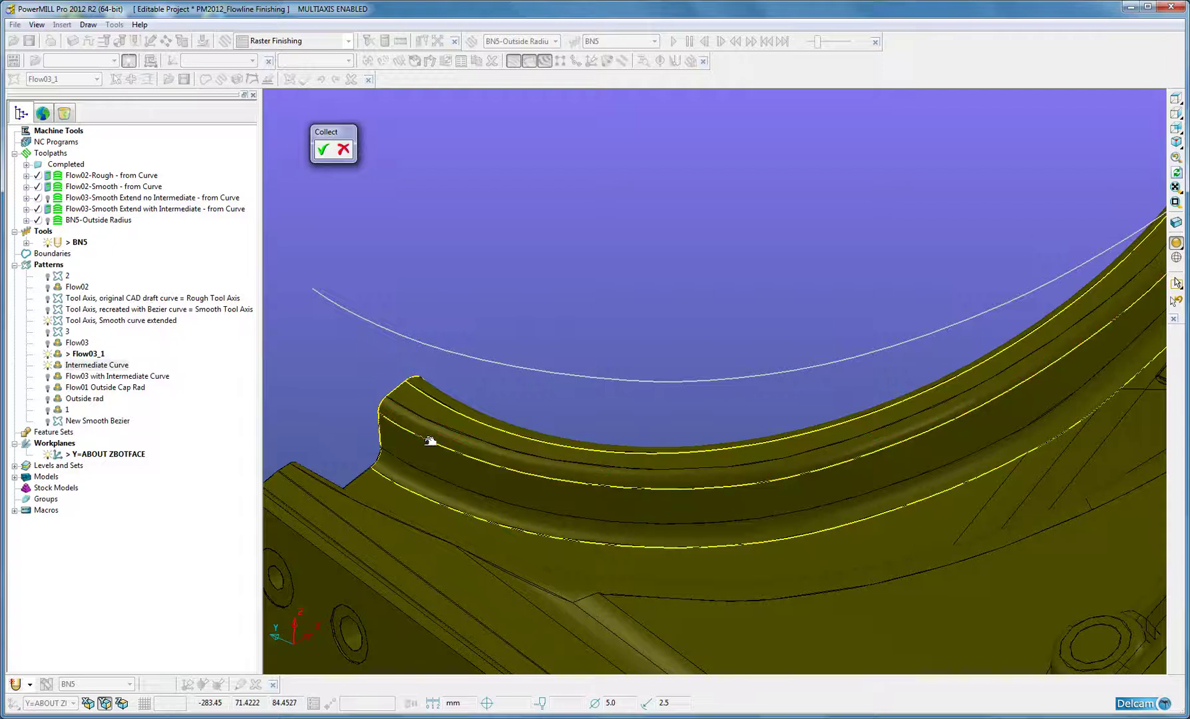
click(324, 149)
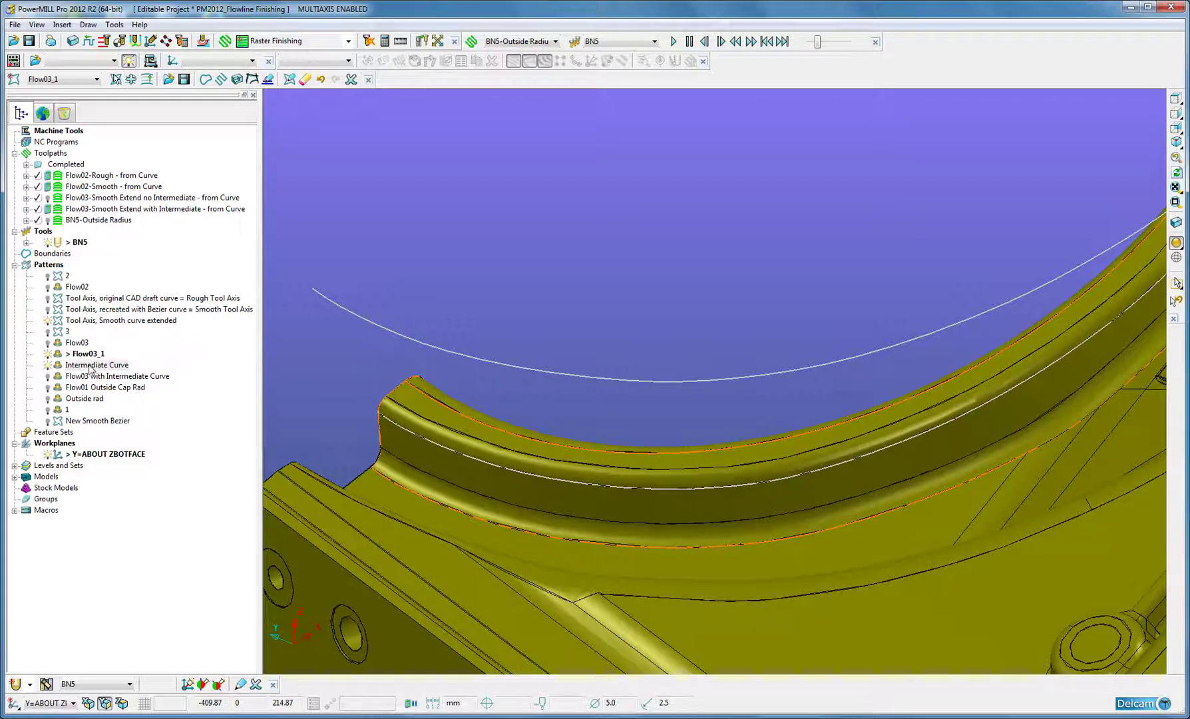
Hide the extended curve, then deactivate and hide the Flow03_1 pattern
click(51, 364)
click(48, 322)
right_click(70, 353)
click(105, 417)
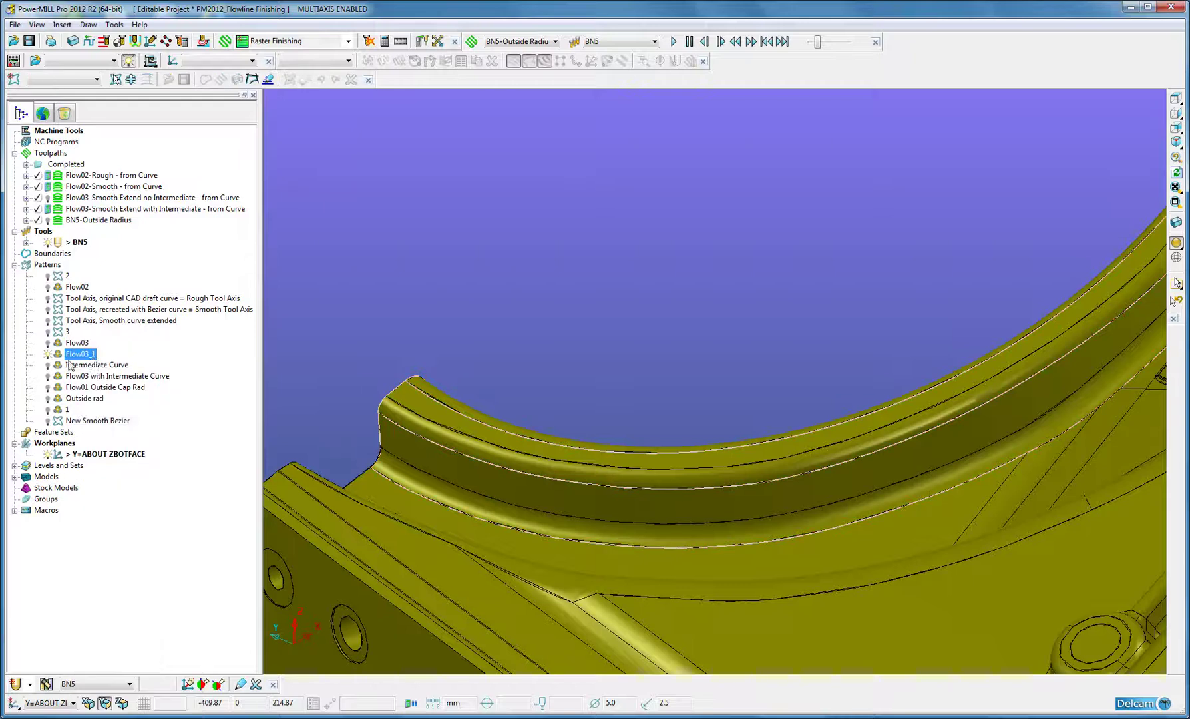
click(49, 354)
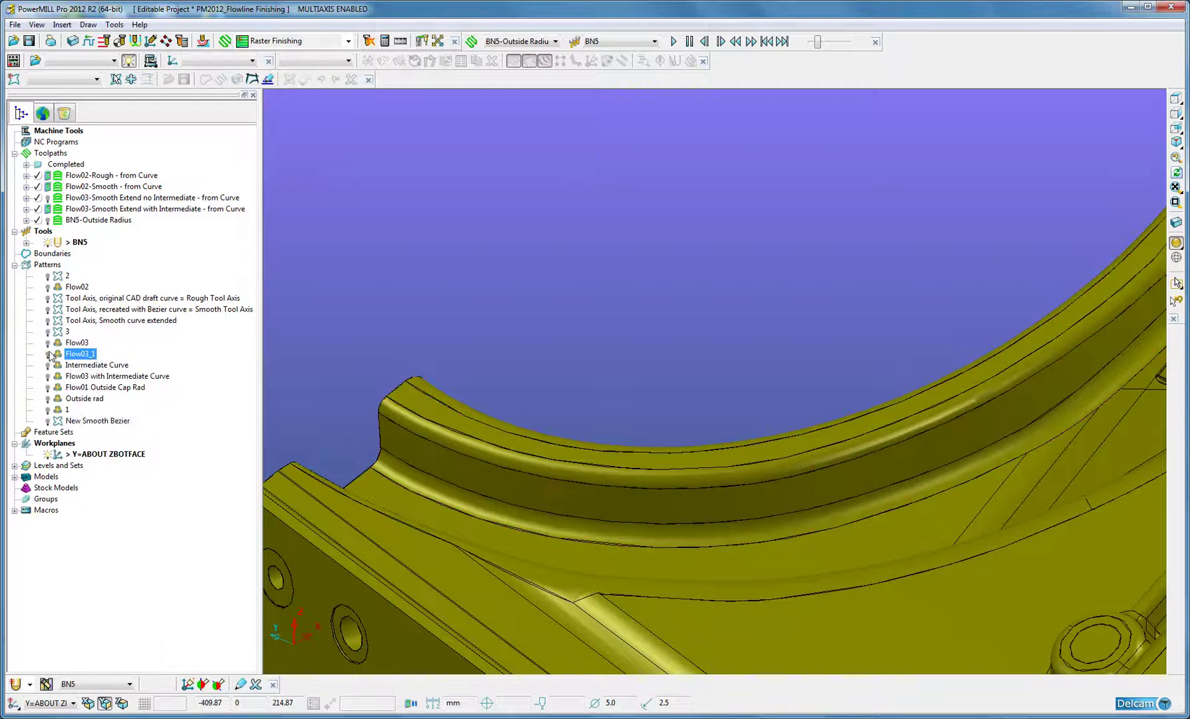
Activate the with-intermediate toolpath and keep Flow03 with Intermediate Curve as its pattern
right_click(57, 211)
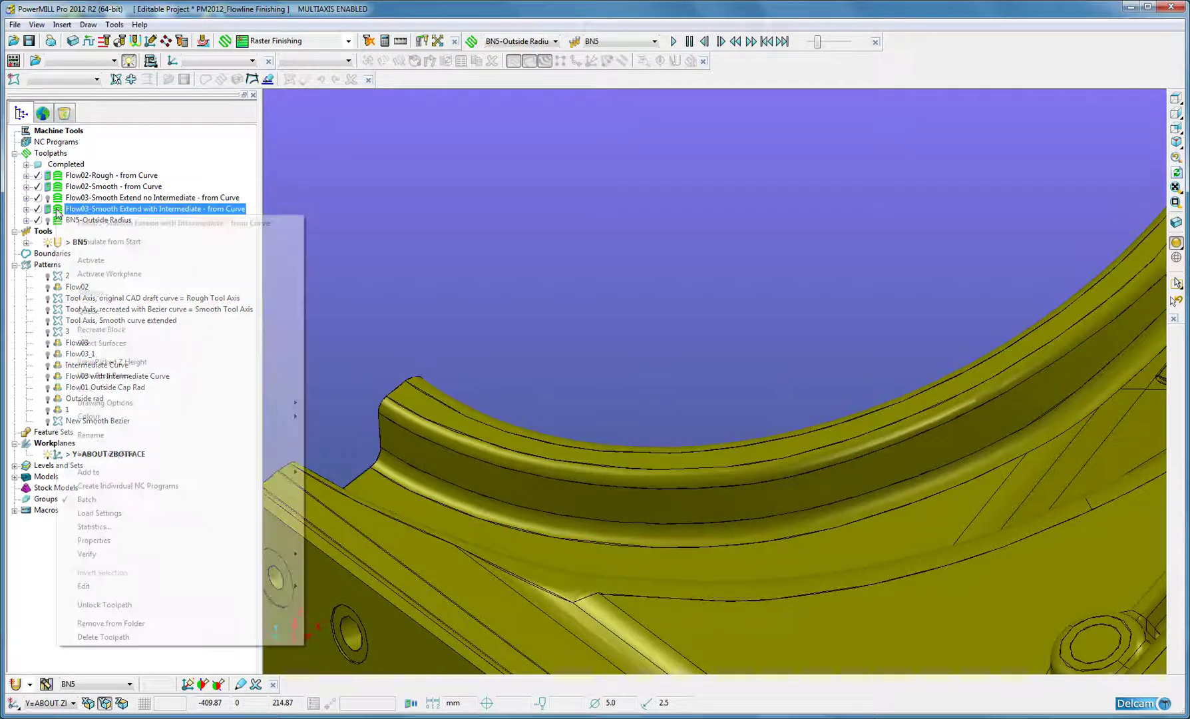
click(84, 261)
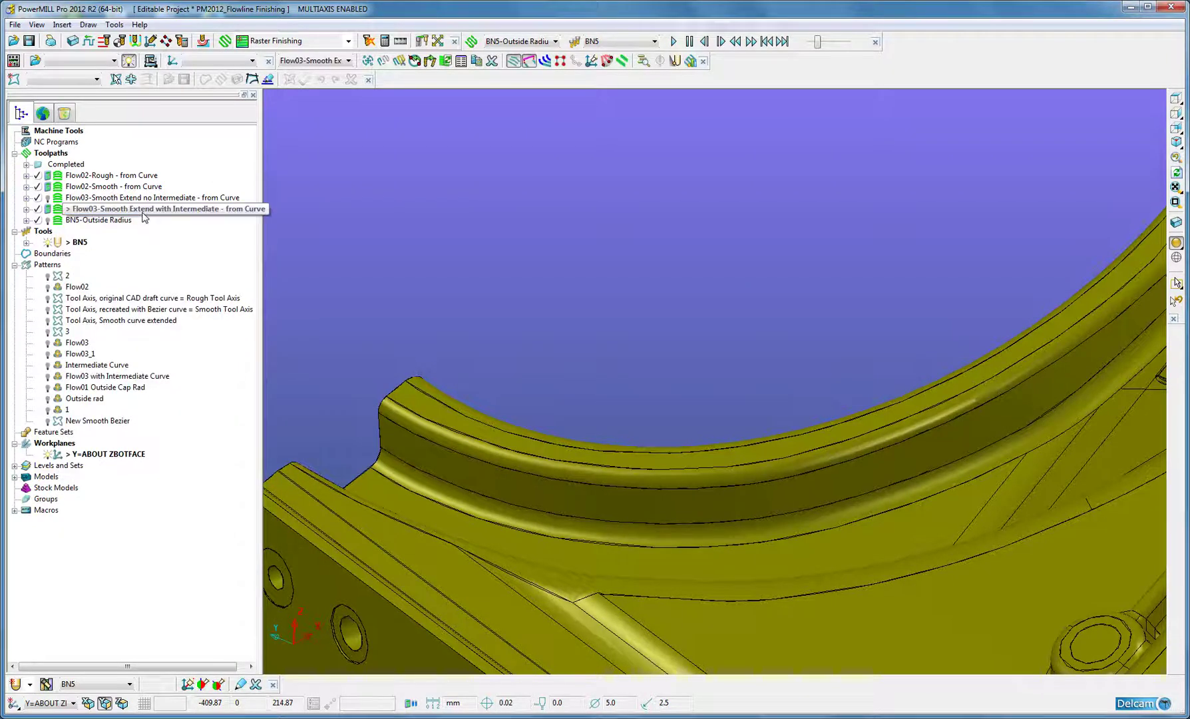
right_click(69, 212)
click(93, 286)
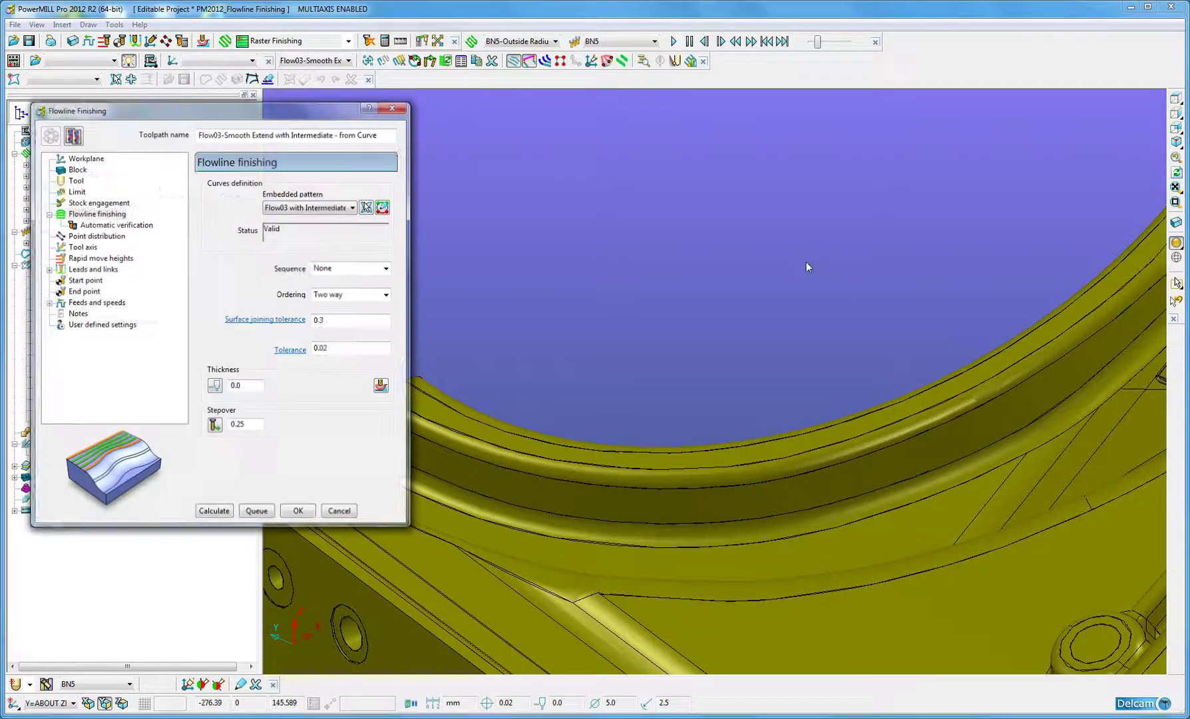
click(352, 207)
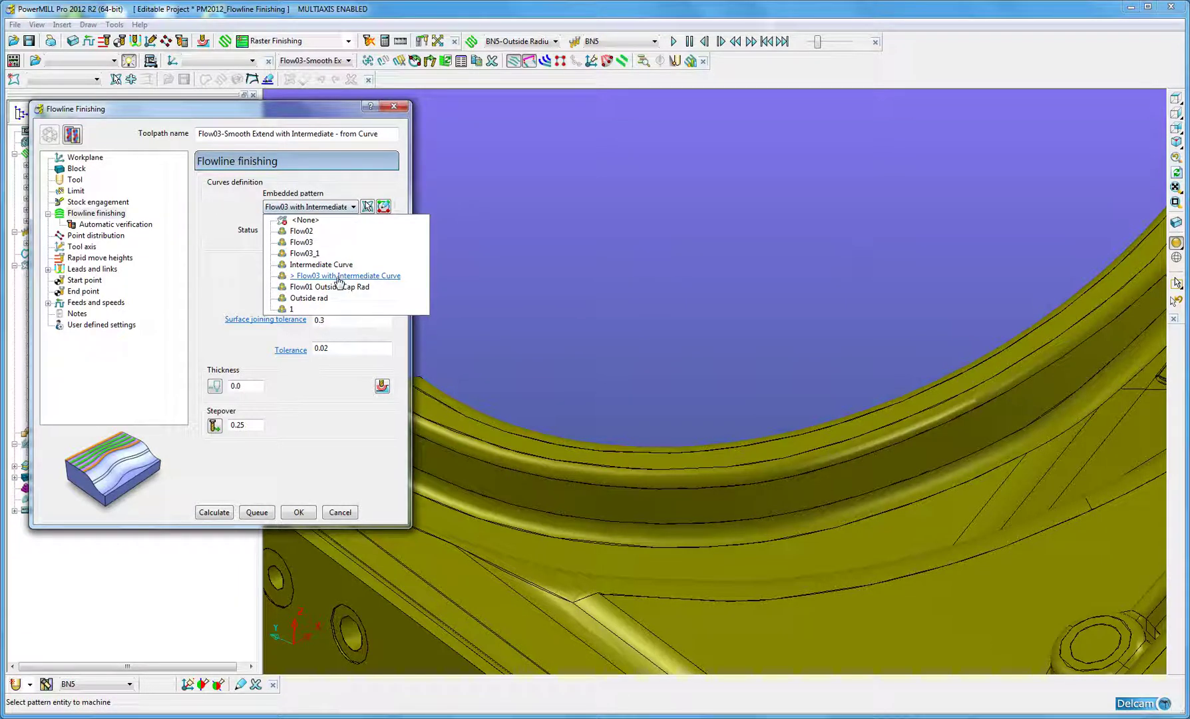
click(352, 190)
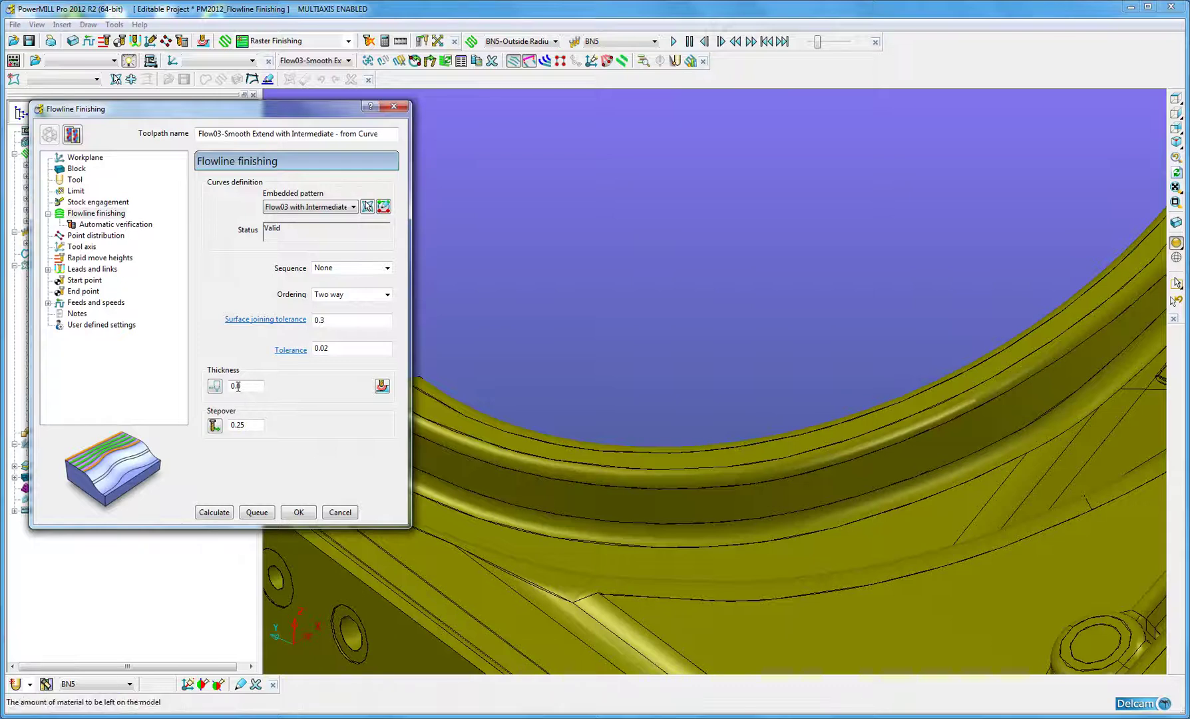
click(85, 247)
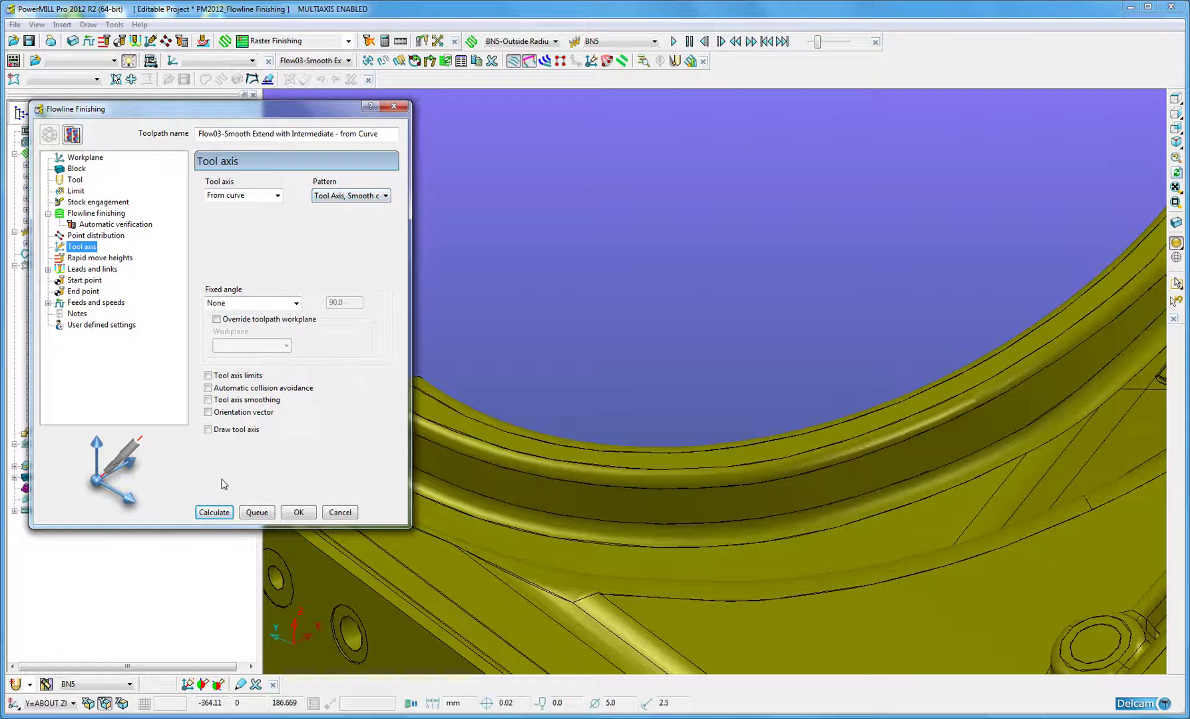
Preview the Flow03 and smooth extended curve patterns, then calculate the with-intermediate flowline toolpath
click(1176, 142)
scroll(713, 450, up, 4)
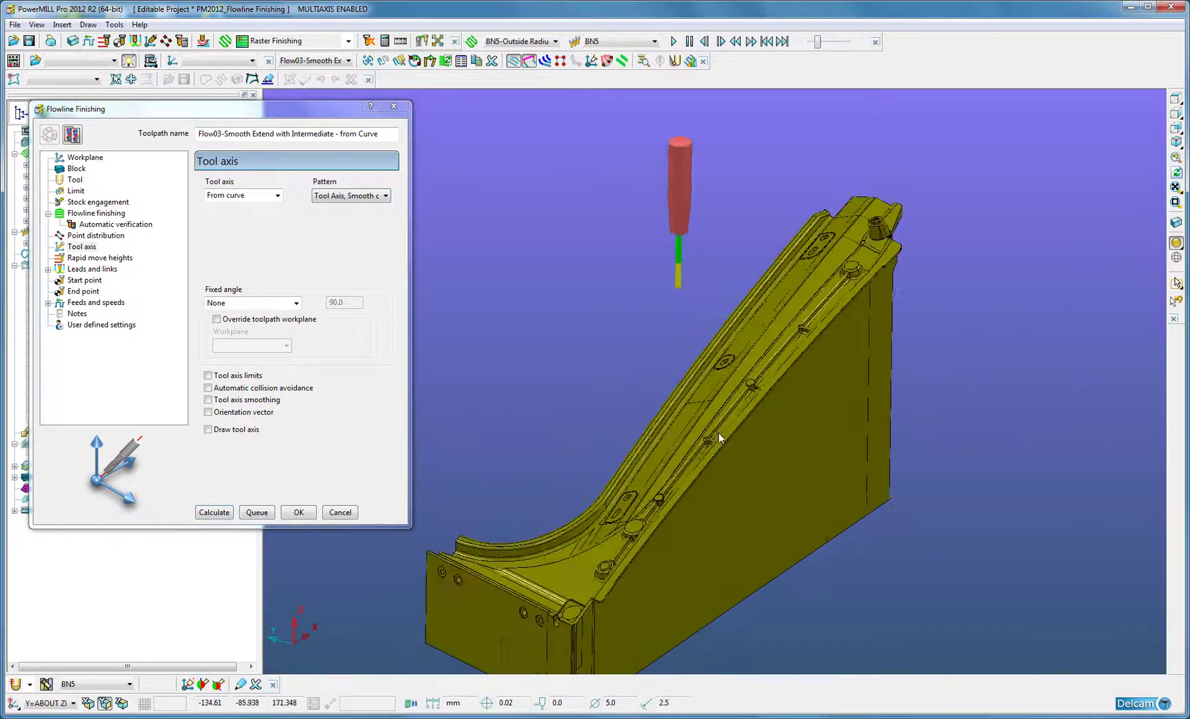
drag(239, 118, 474, 167)
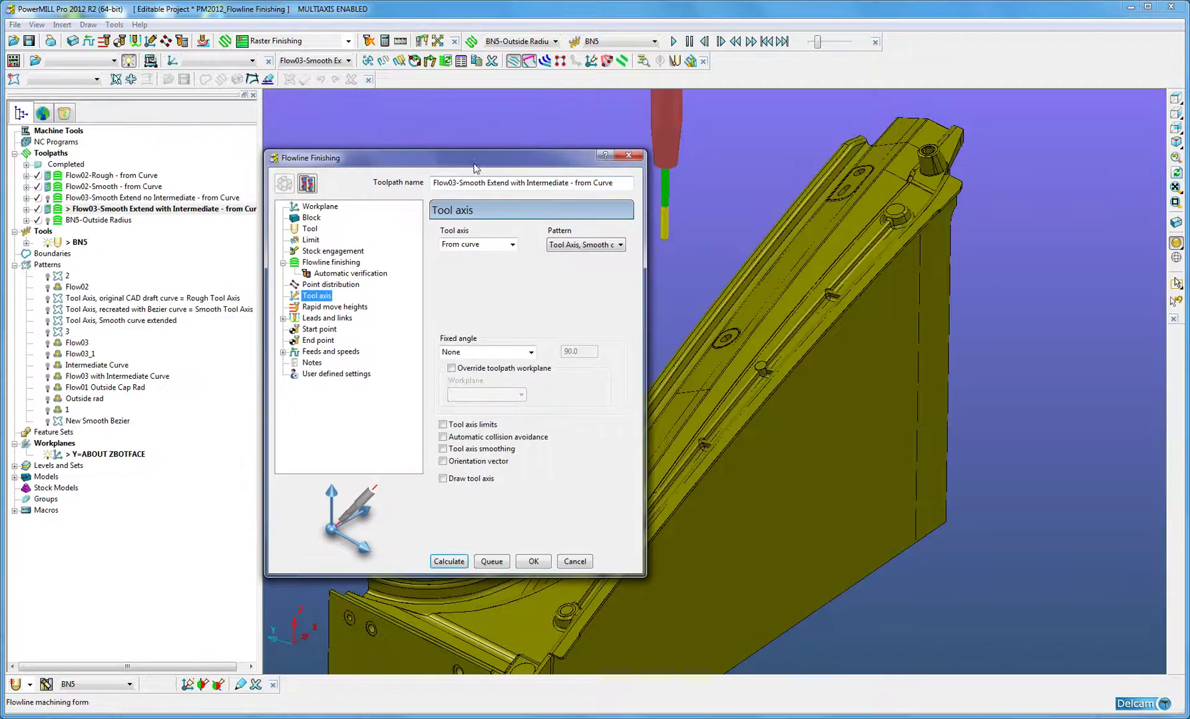
click(48, 377)
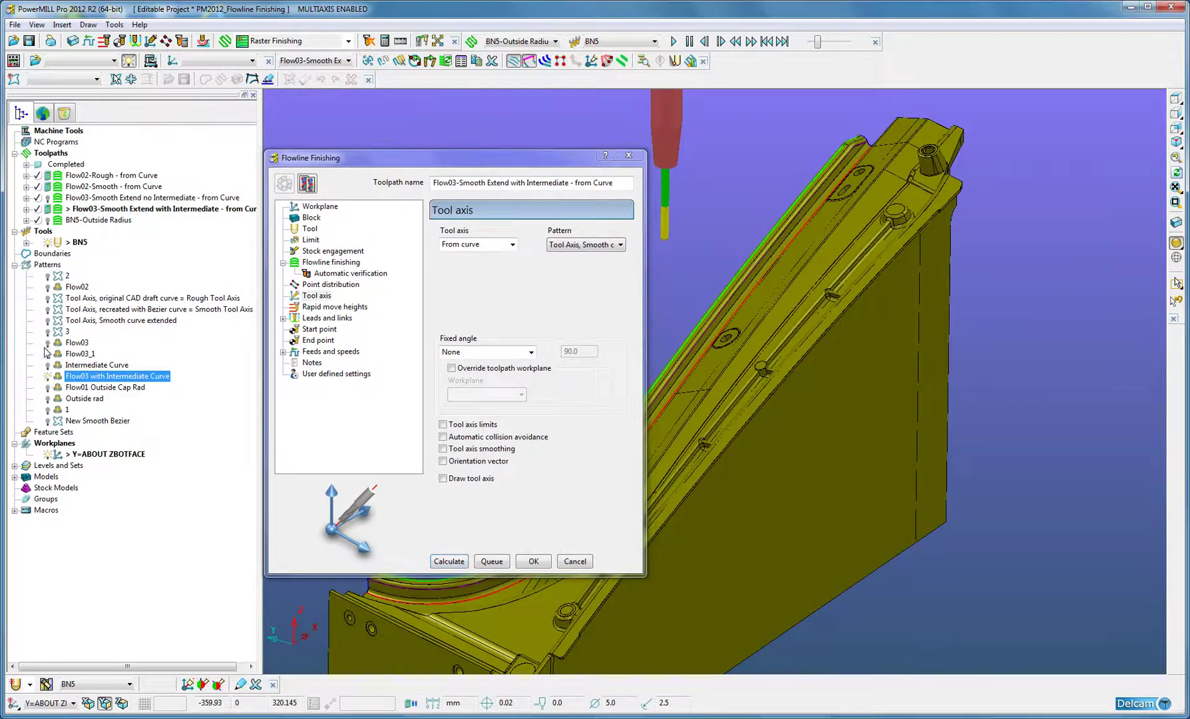
click(48, 342)
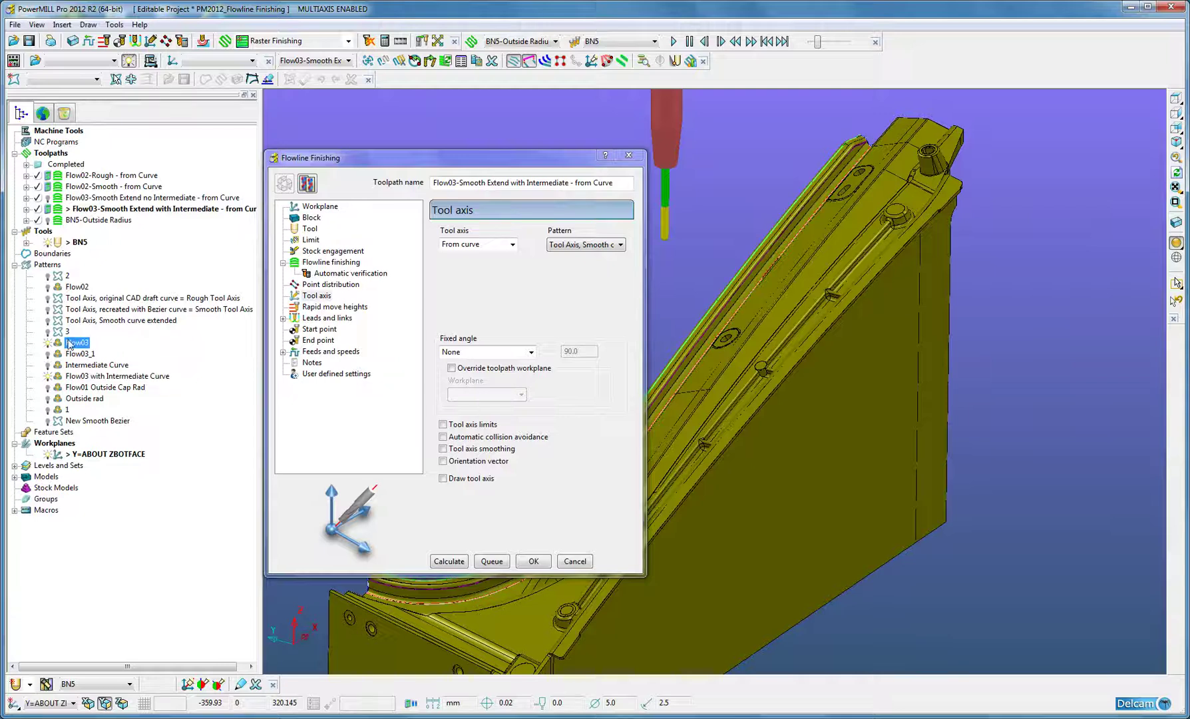
click(347, 263)
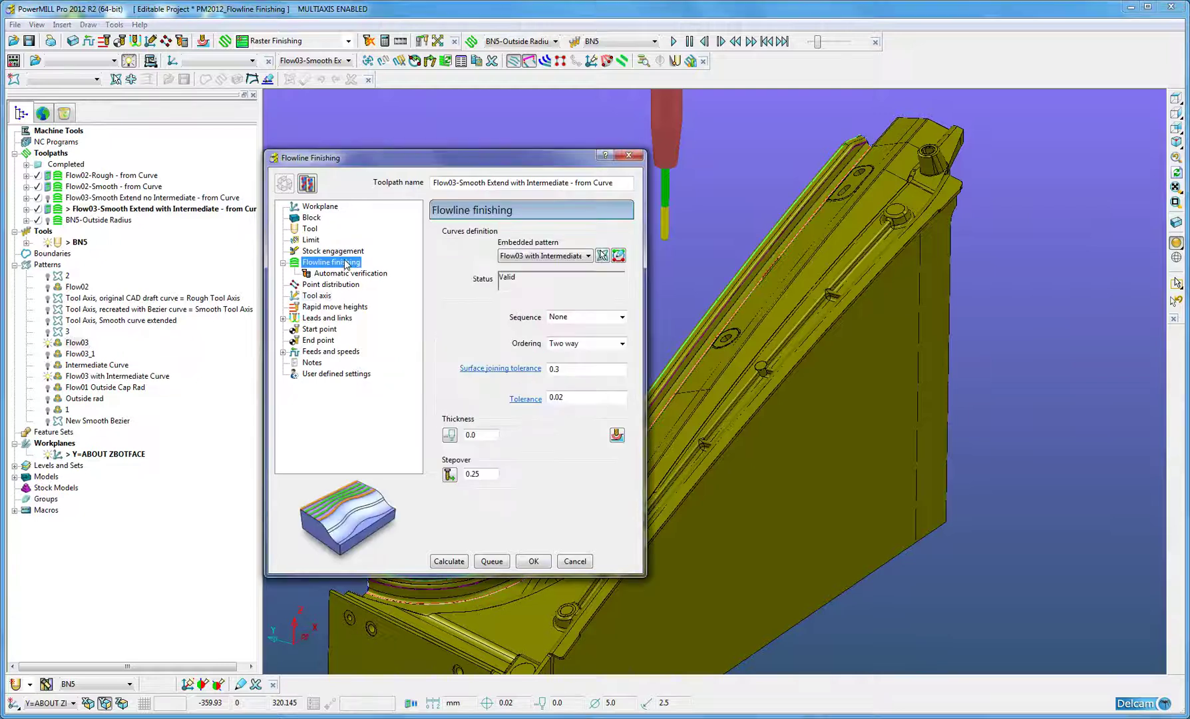
click(51, 343)
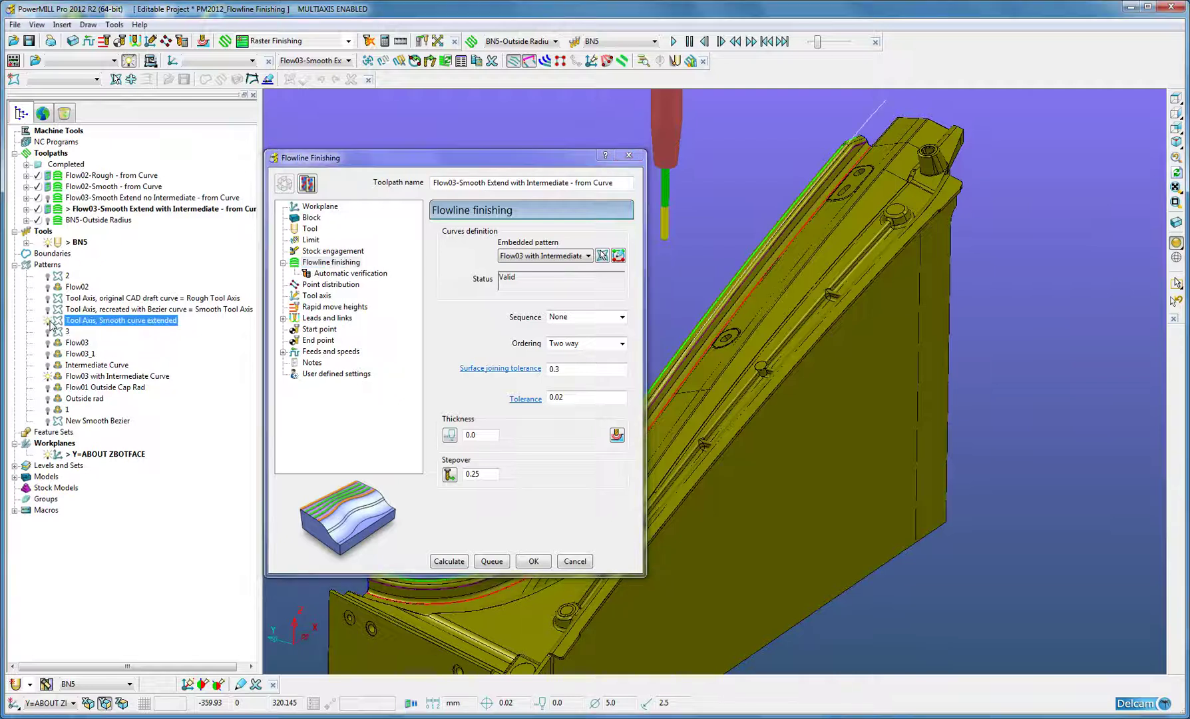
click(445, 560)
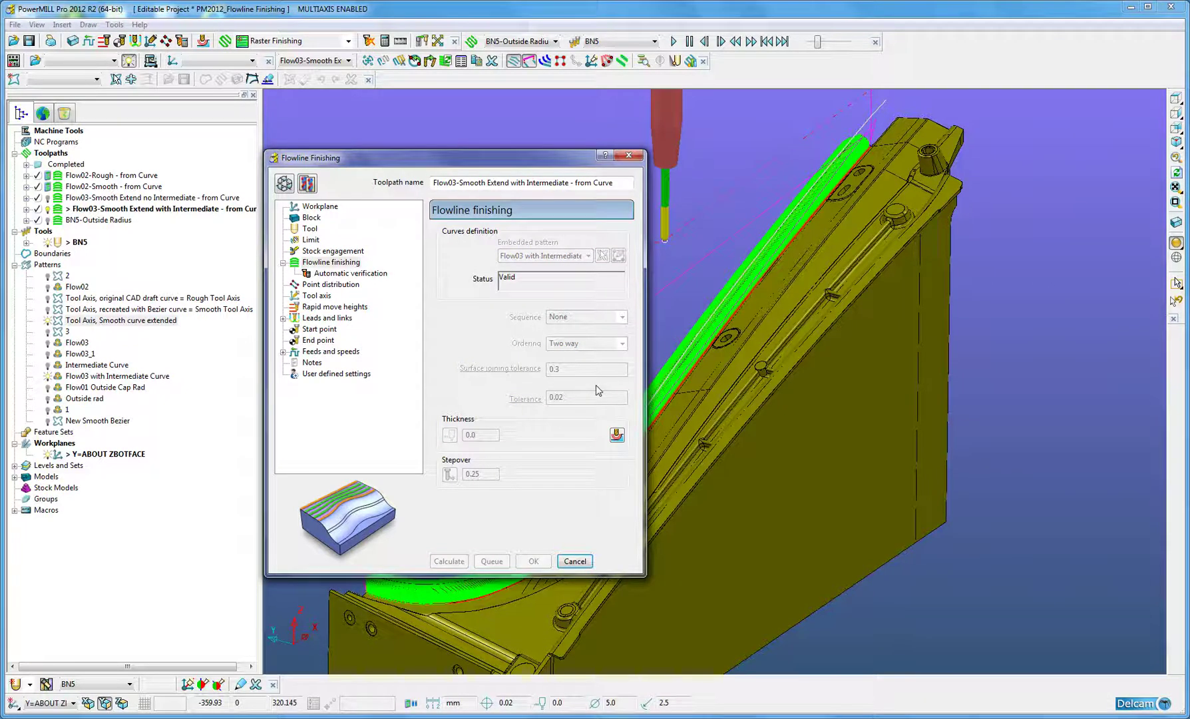
Close the finishing form and box-zoom into the corner of the radius toolpath
click(570, 561)
middle_drag(765, 346, 838, 288)
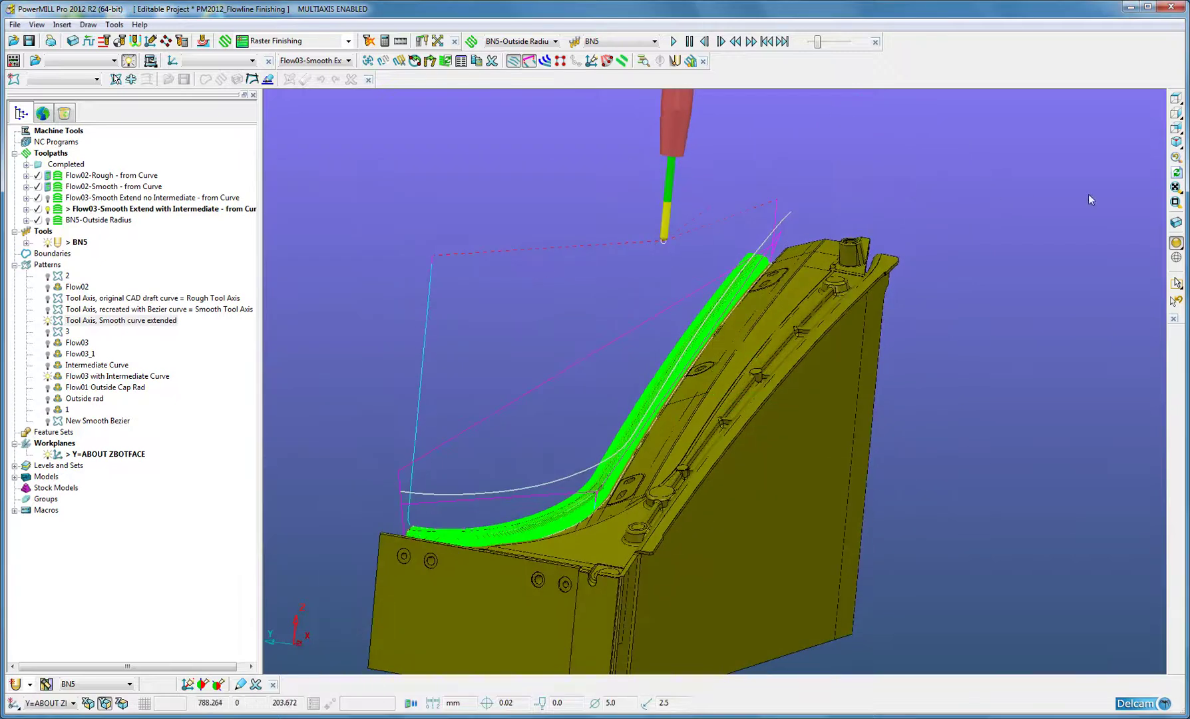
click(1176, 201)
drag(553, 472, 626, 542)
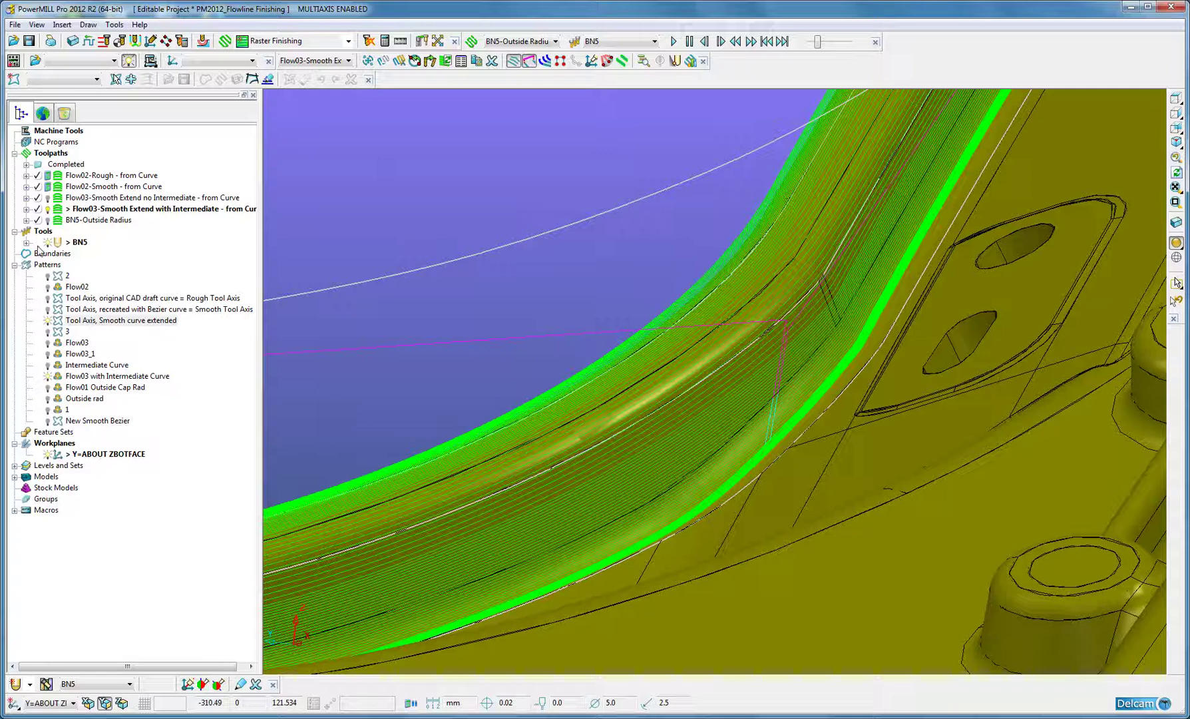
Compare the no-intermediate and with-intermediate toolpaths, leaving only the with-intermediate one visible
click(48, 209)
click(47, 198)
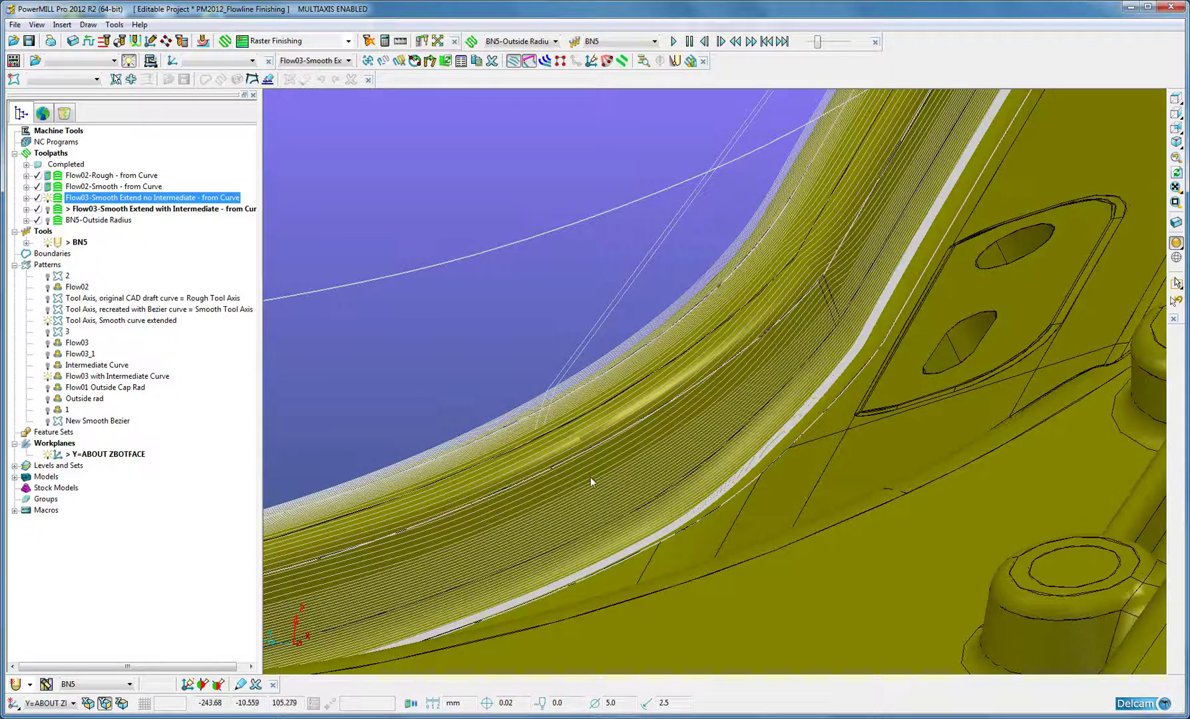
click(48, 210)
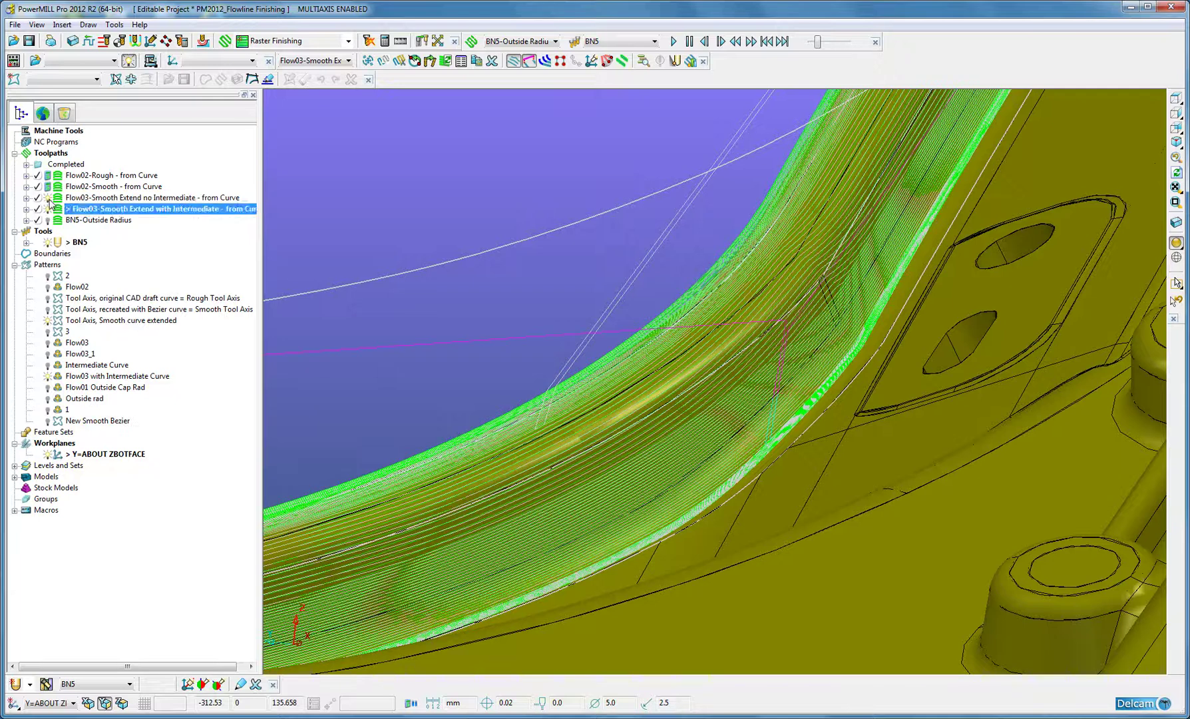
click(48, 199)
middle_drag(660, 337, 668, 402)
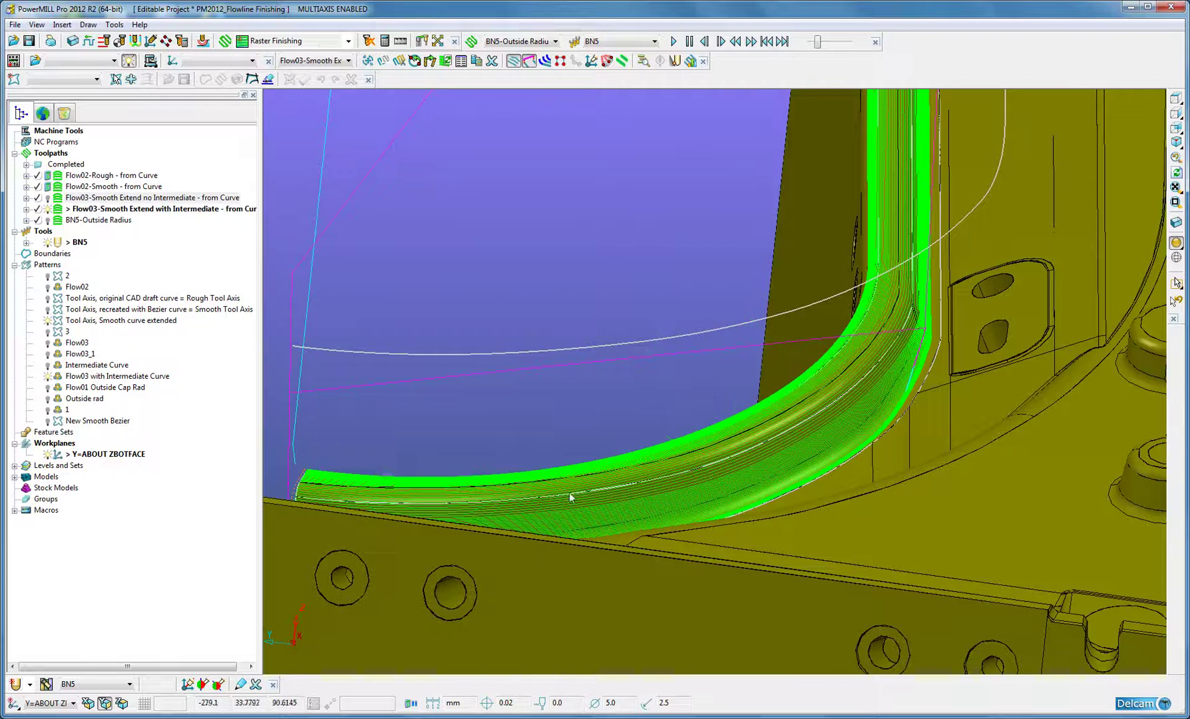
scroll(543, 522, up, 2)
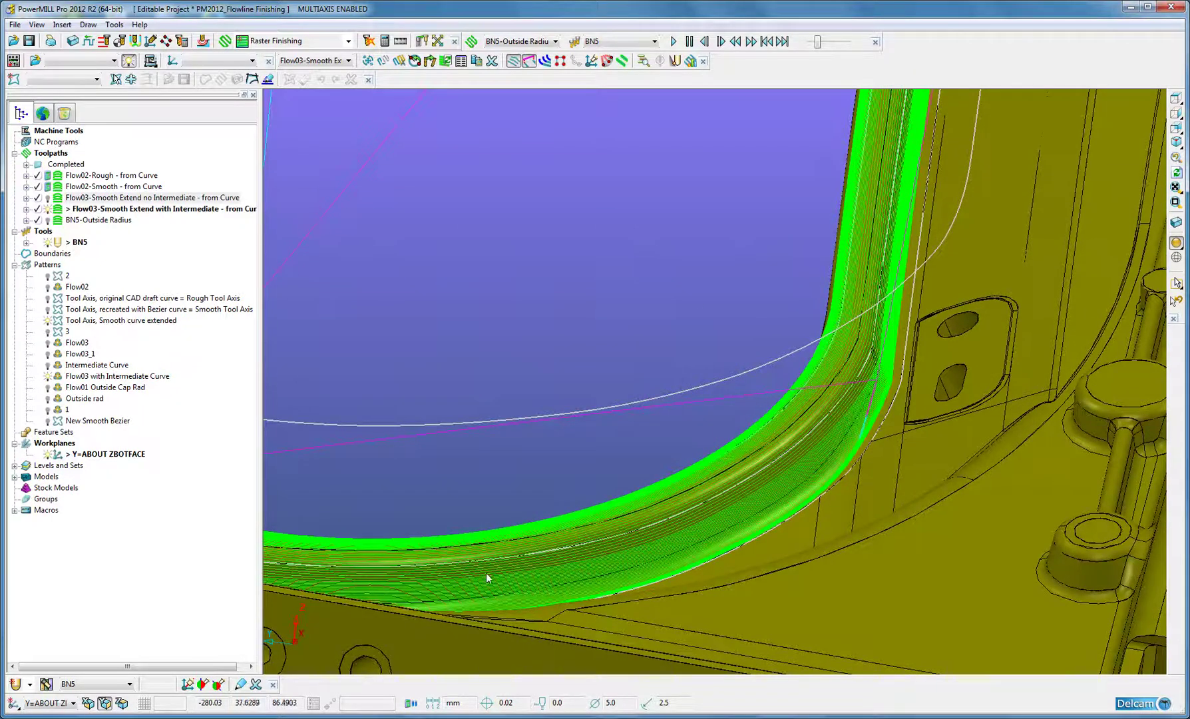
click(48, 199)
scroll(566, 504, up, 4)
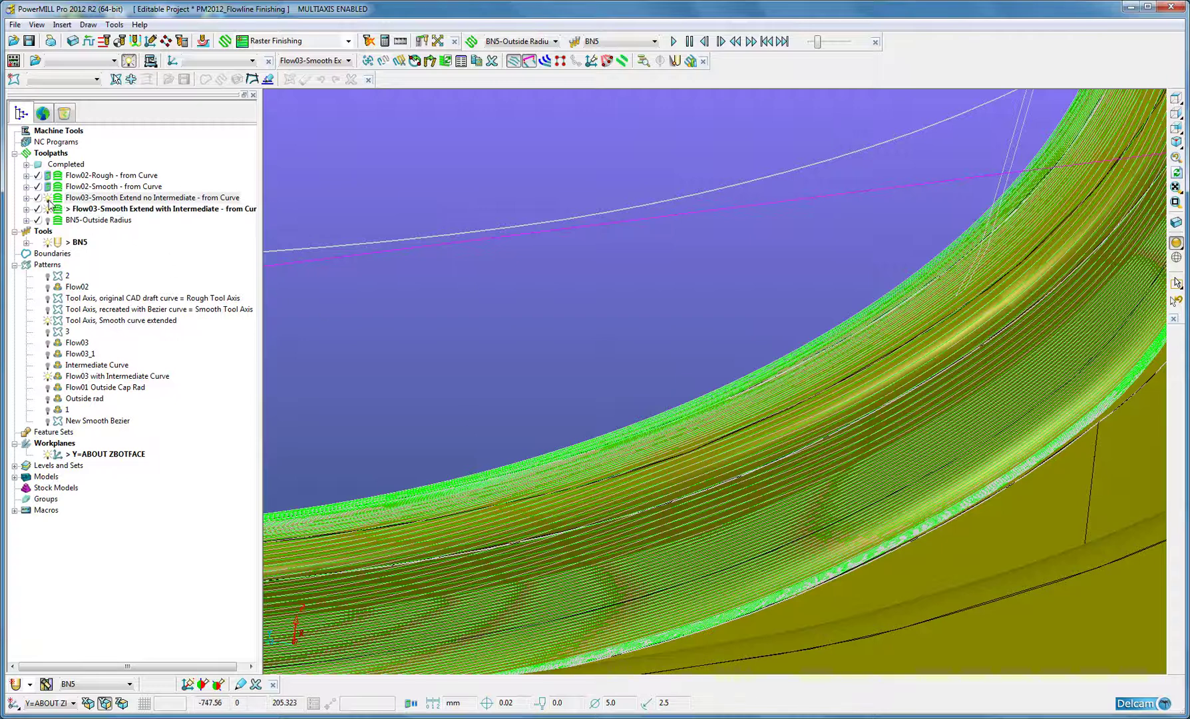
click(47, 199)
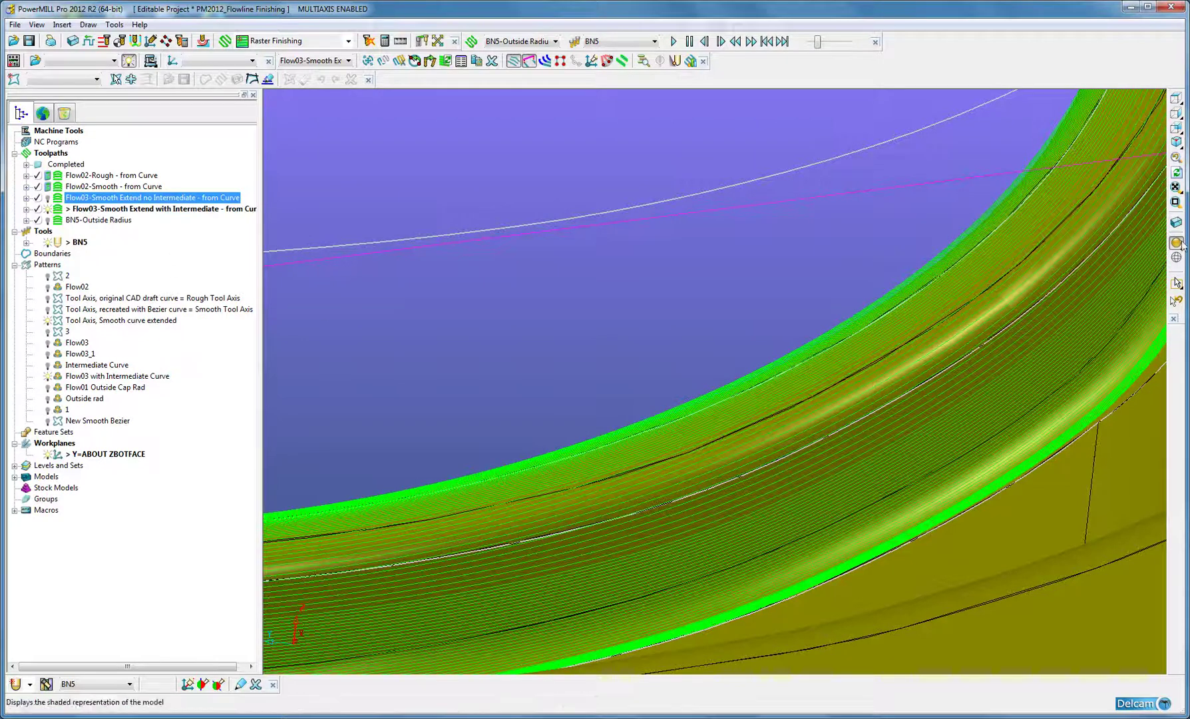
Fit the part to the view and orbit to inspect the green passes around the corner
click(1175, 193)
middle_drag(913, 356, 994, 274)
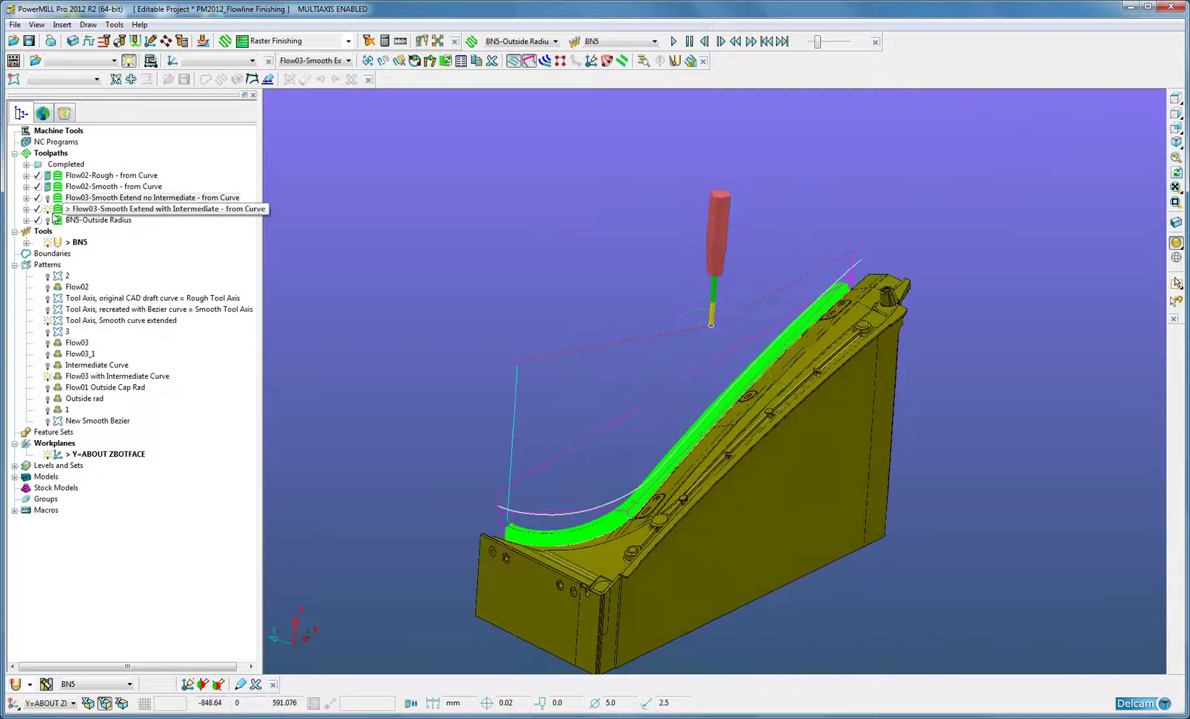
middle_drag(699, 452, 624, 464)
scroll(623, 461, up, 3)
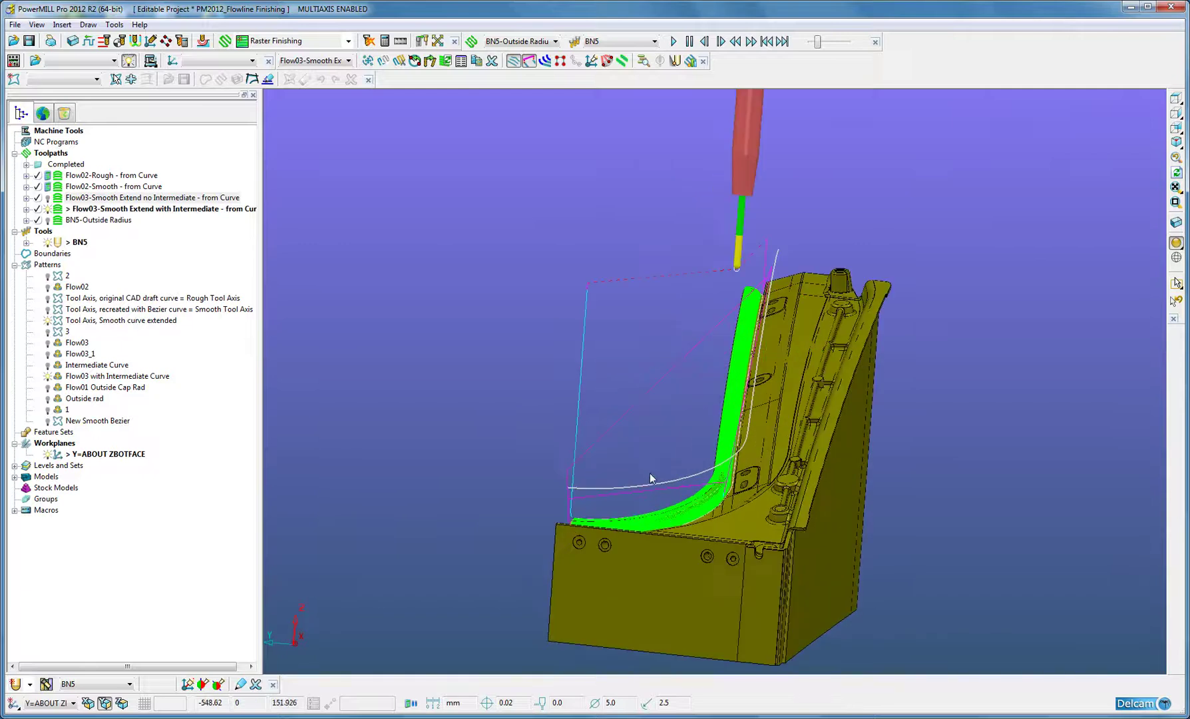
middle_drag(699, 513, 927, 398)
scroll(852, 495, up, 5)
middle_drag(853, 495, 709, 205)
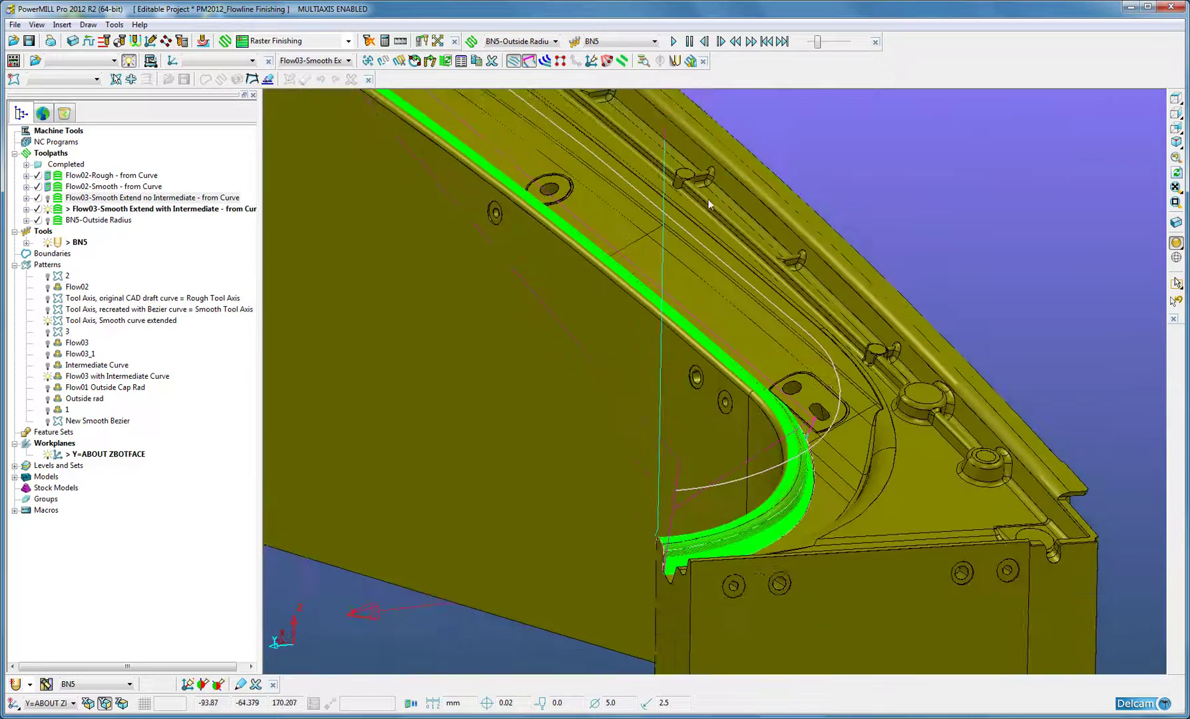
scroll(668, 321, down, 3)
middle_drag(668, 321, 634, 313)
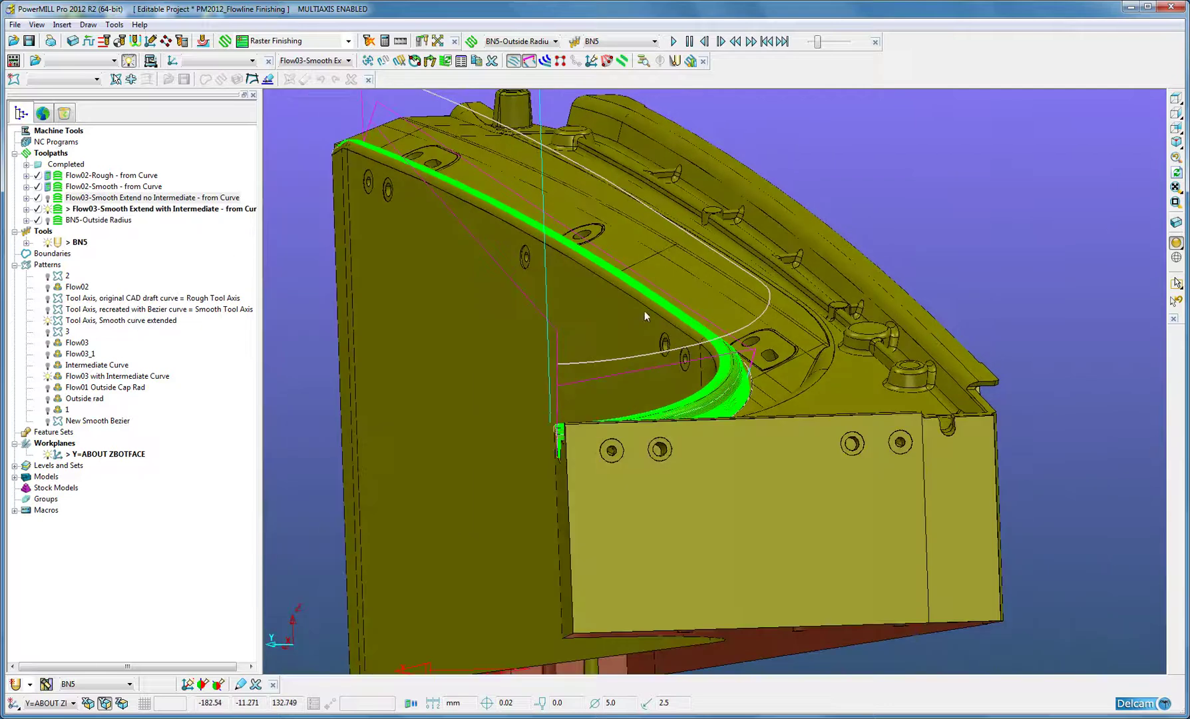
Simulate the with-intermediate toolpath from its start, then pause the playback
right_click(60, 210)
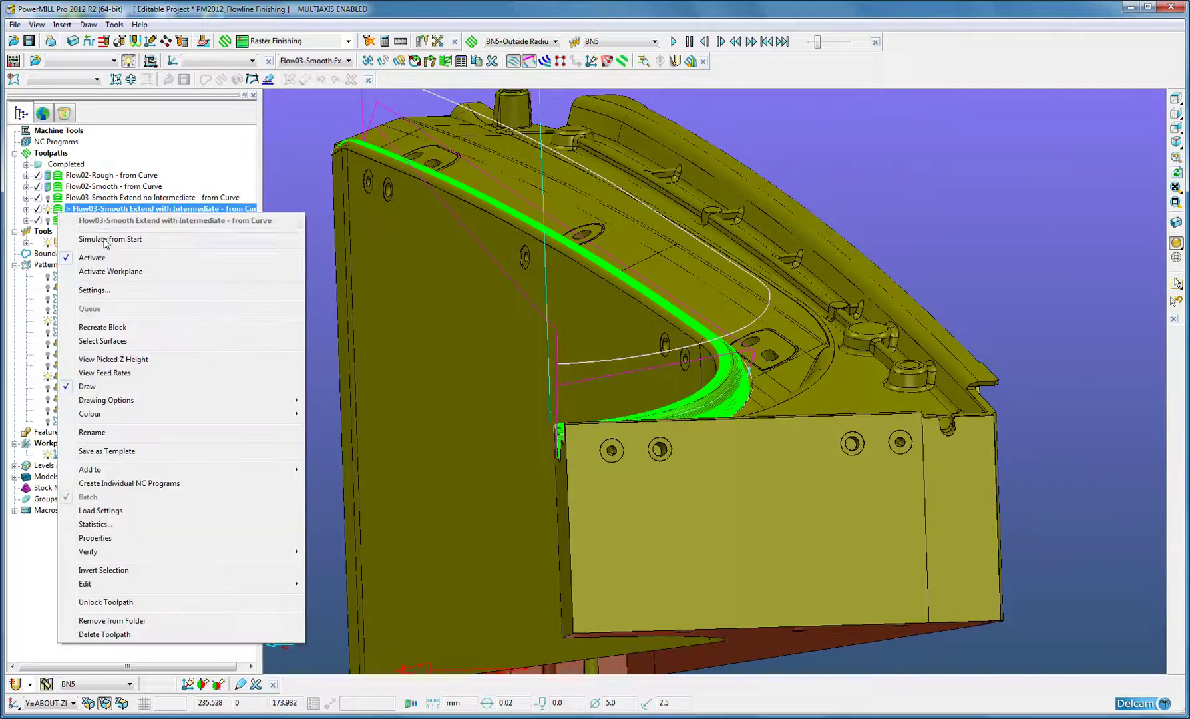
click(106, 239)
click(671, 43)
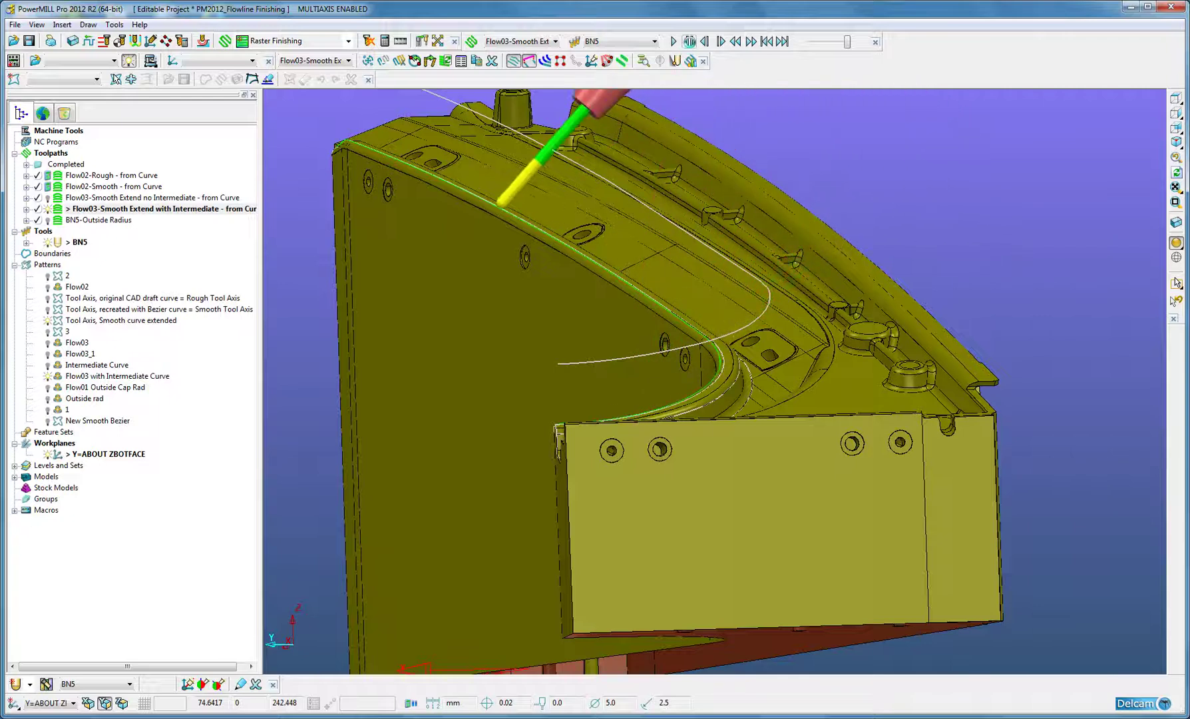
click(690, 42)
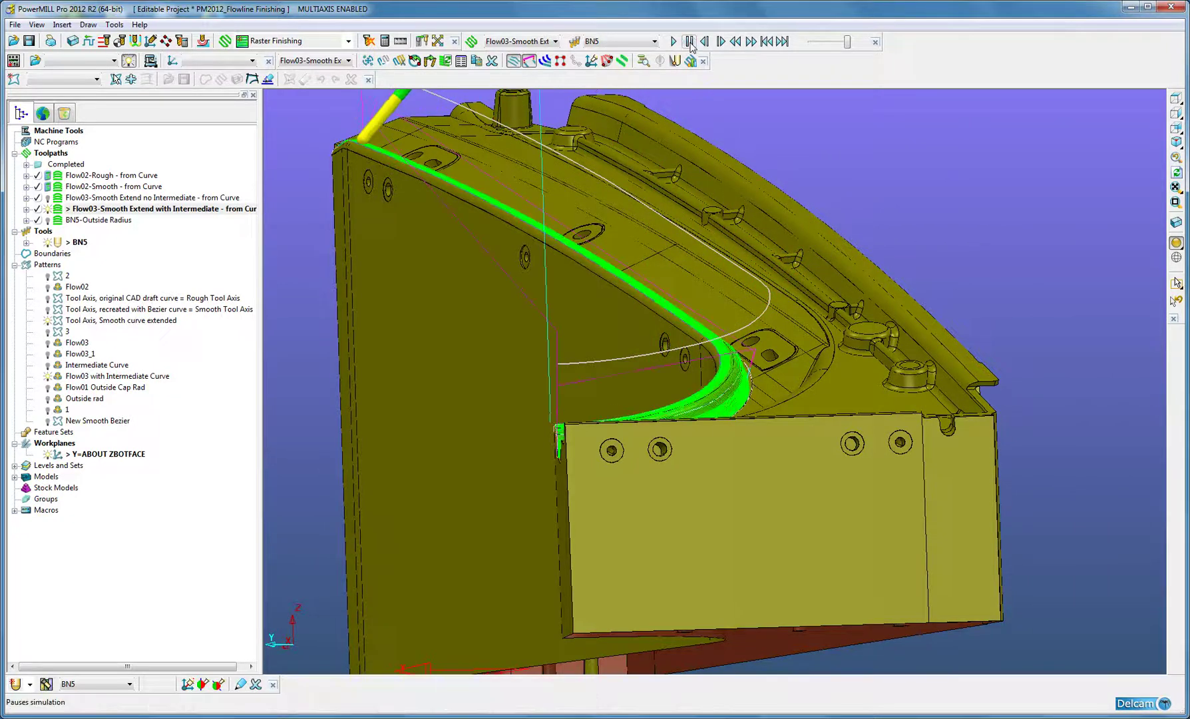
Pick the Flow03 toolpath in the view and replay its simulation from the start
click(729, 412)
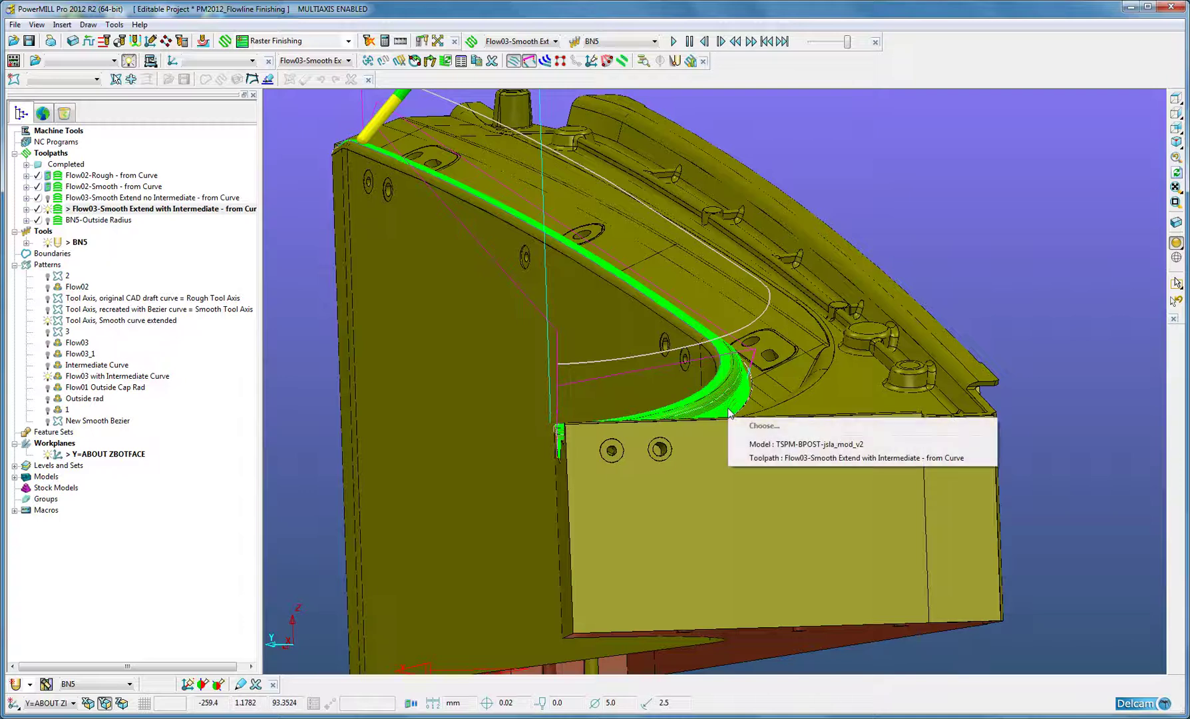
click(751, 458)
click(793, 309)
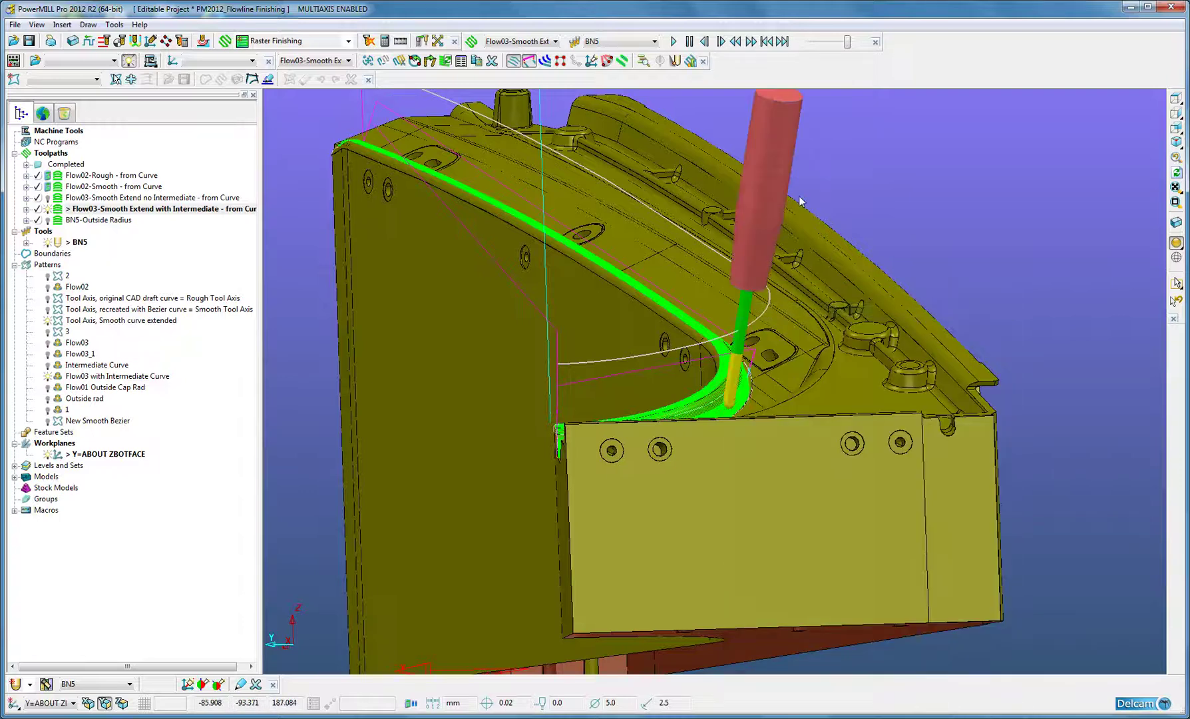
click(674, 41)
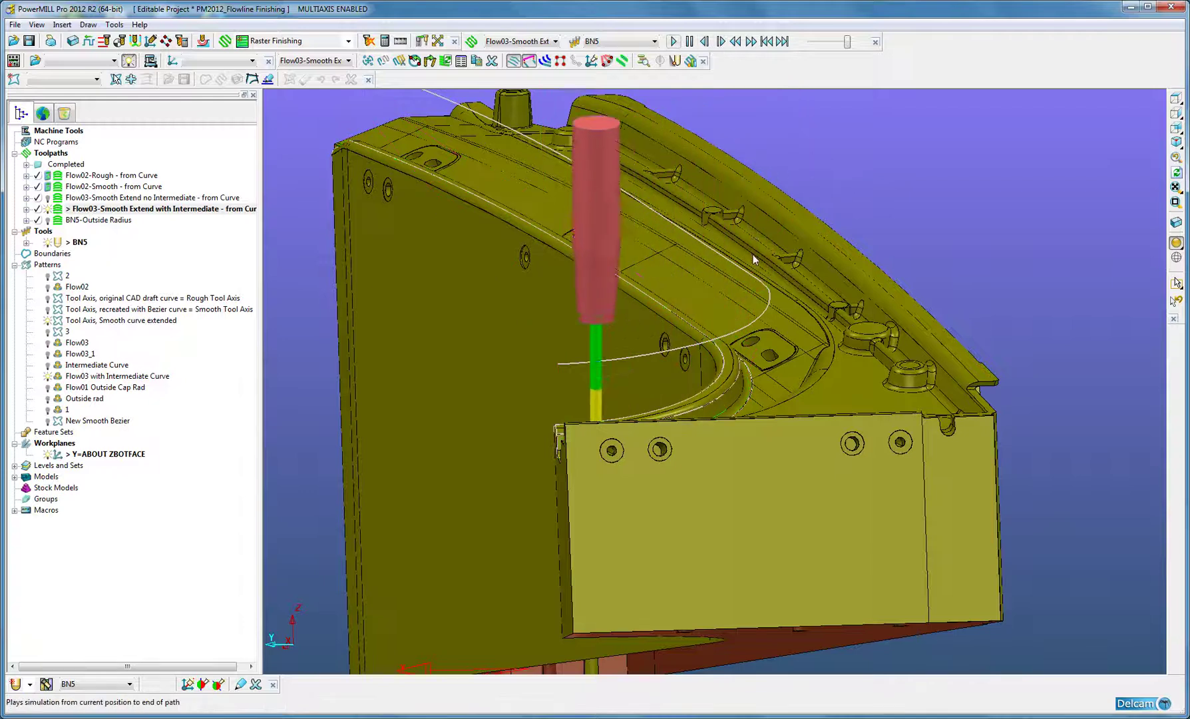